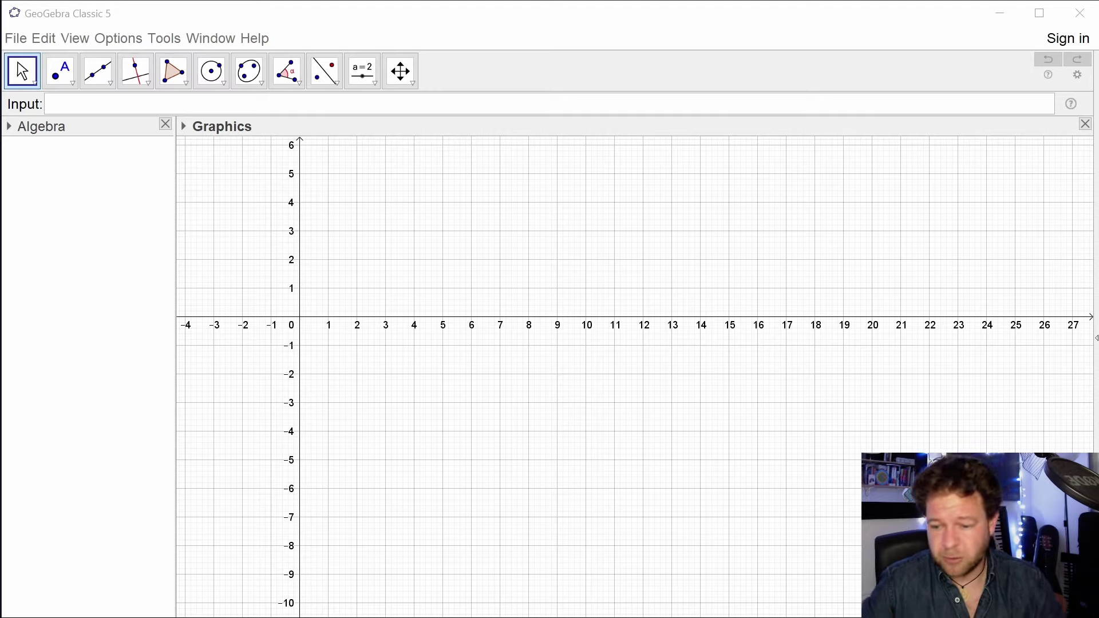
Create an integer slider N running from 1 to 200 in steps of 1.
{"action": "left_click", "coordinate": [363, 72]}
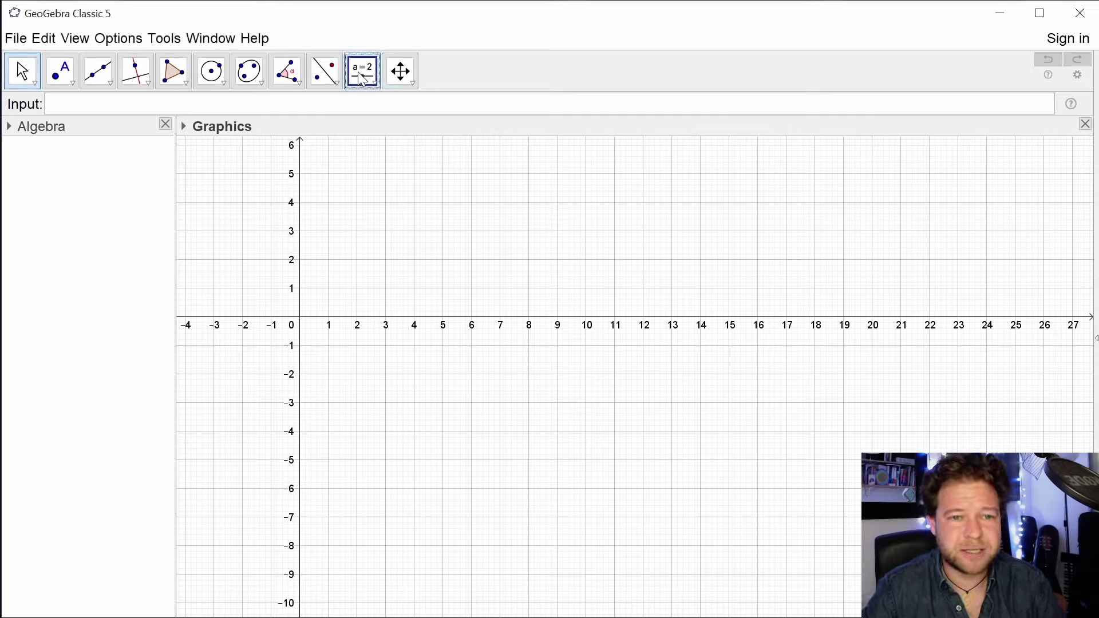
{"action": "left_click", "coordinate": [349, 312]}
{"action": "left_click", "coordinate": [392, 298]}
{"action": "type", "text": "N"}
{"action": "key", "text": "Tab"}
{"action": "key", "text": "Tab"}
{"action": "key", "text": "Tab"}
{"action": "key", "text": "Tab"}
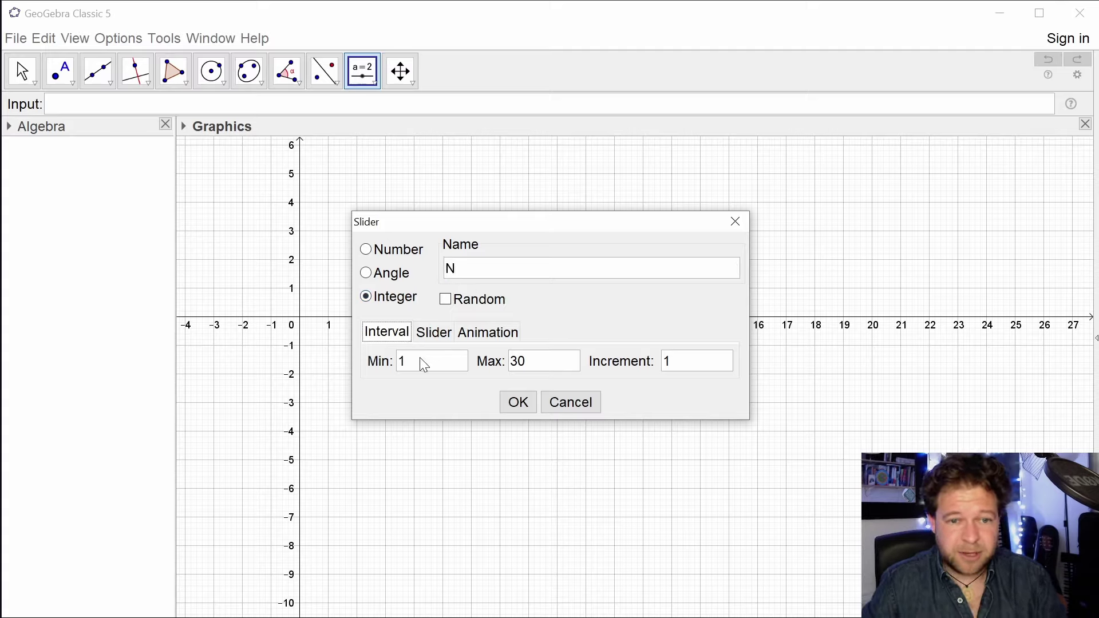
{"action": "key", "text": "BackSpace"}
{"action": "key", "text": "BackSpace"}
{"action": "type", "text": "200"}
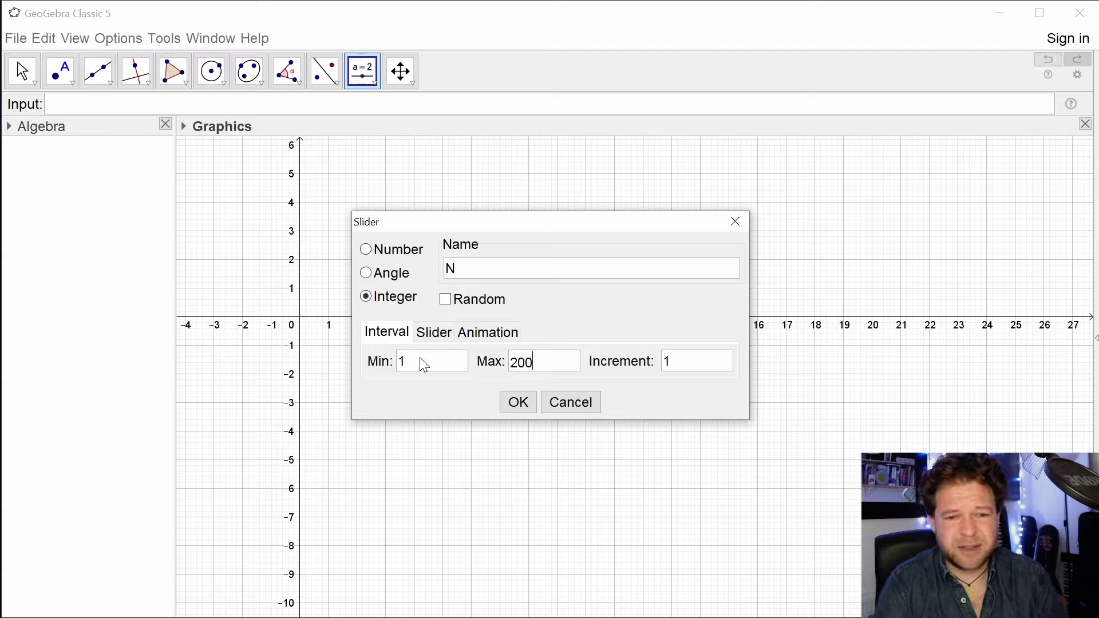
{"action": "left_click", "coordinate": [515, 403]}
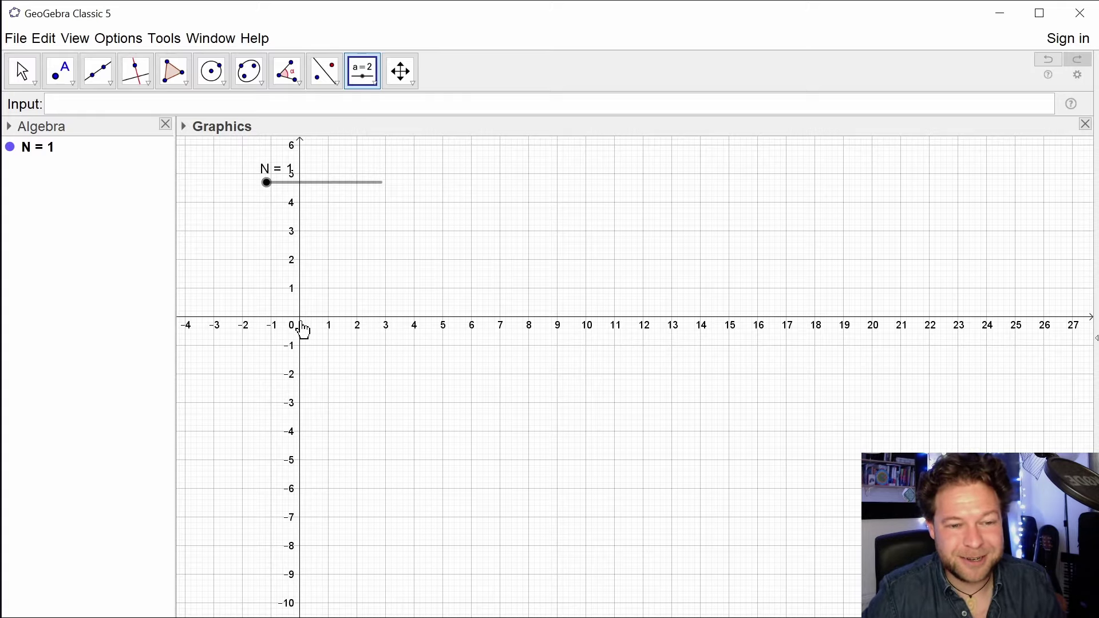
Cancel the extra slider, pan the origin toward the centre, and drag N to 43.
{"action": "left_click", "coordinate": [604, 394]}
{"action": "key", "text": "Escape"}
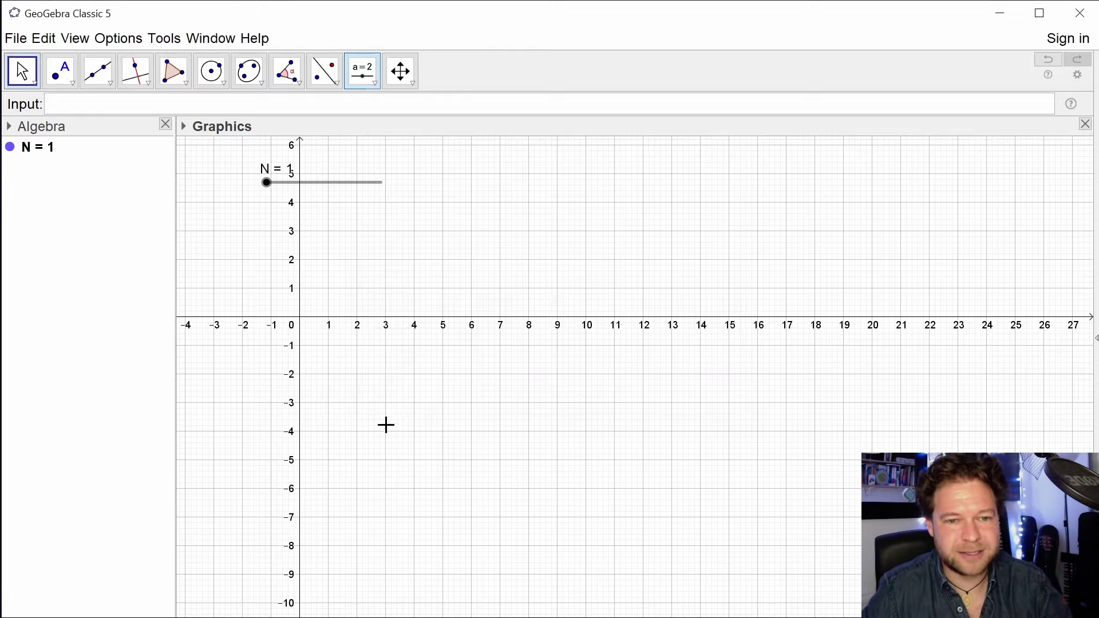
{"action": "left_click_drag", "start_coordinate": [383, 422], "coordinate": [657, 426]}
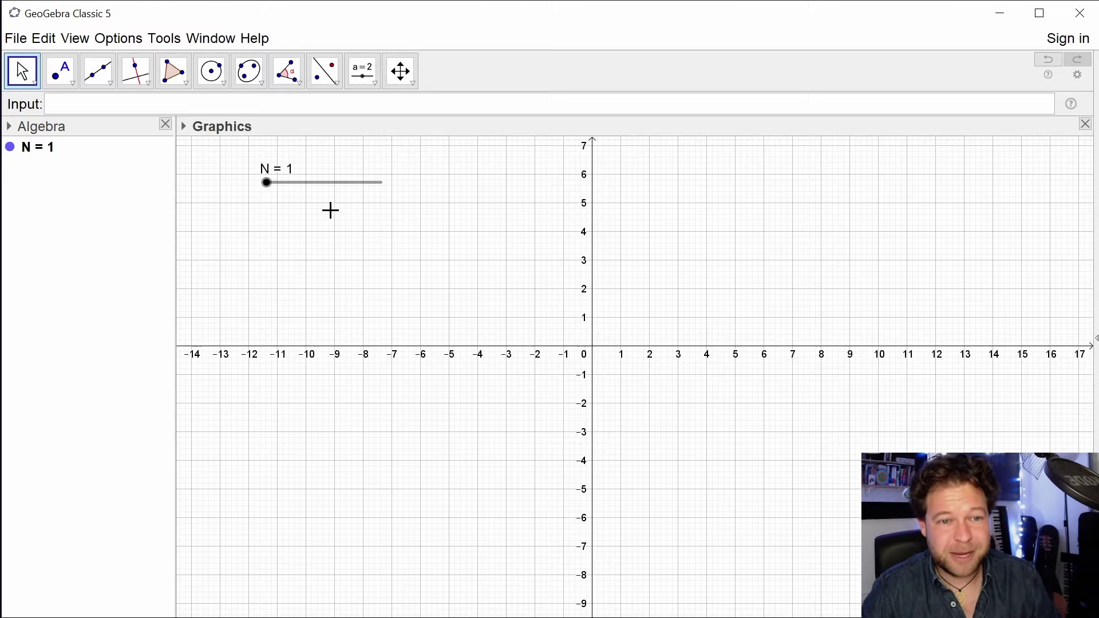
{"action": "left_click_drag", "start_coordinate": [267, 184], "coordinate": [291, 184]}
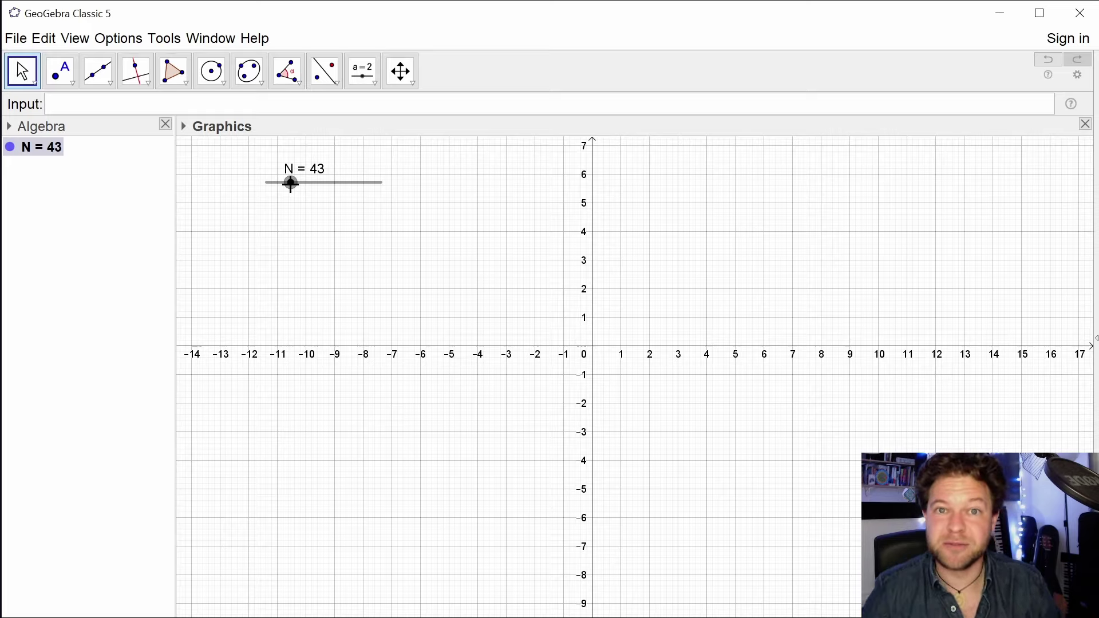
Add slider 'turn' from 0 to 1 with increment 0.0000001, set to 0.24.
{"action": "left_click", "coordinate": [363, 71]}
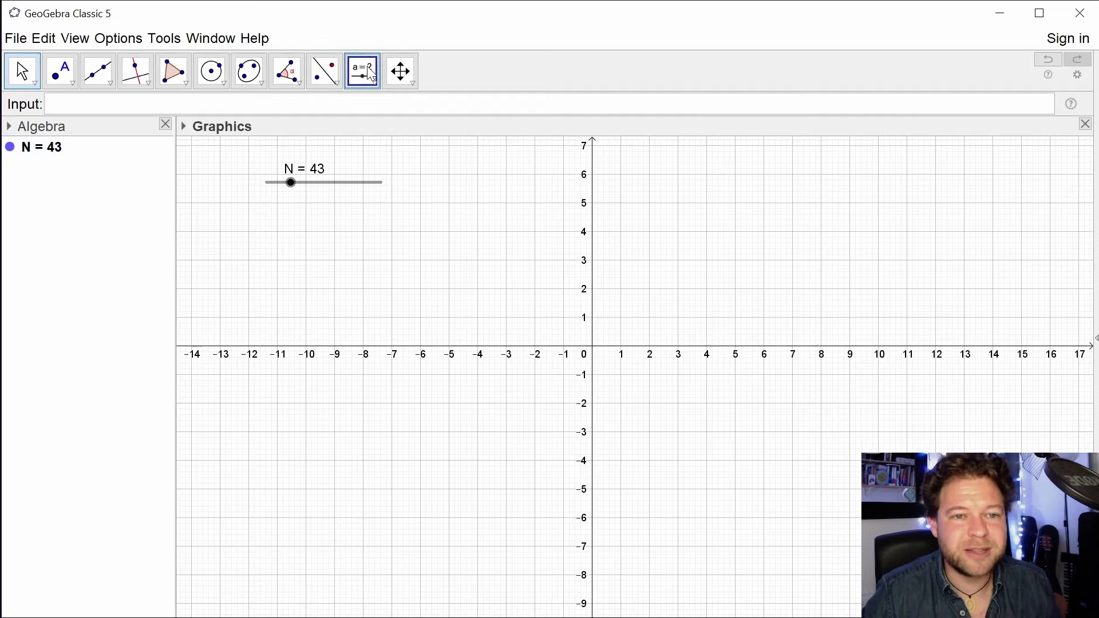
{"action": "left_click", "coordinate": [278, 220]}
{"action": "type", "text": "turn"}
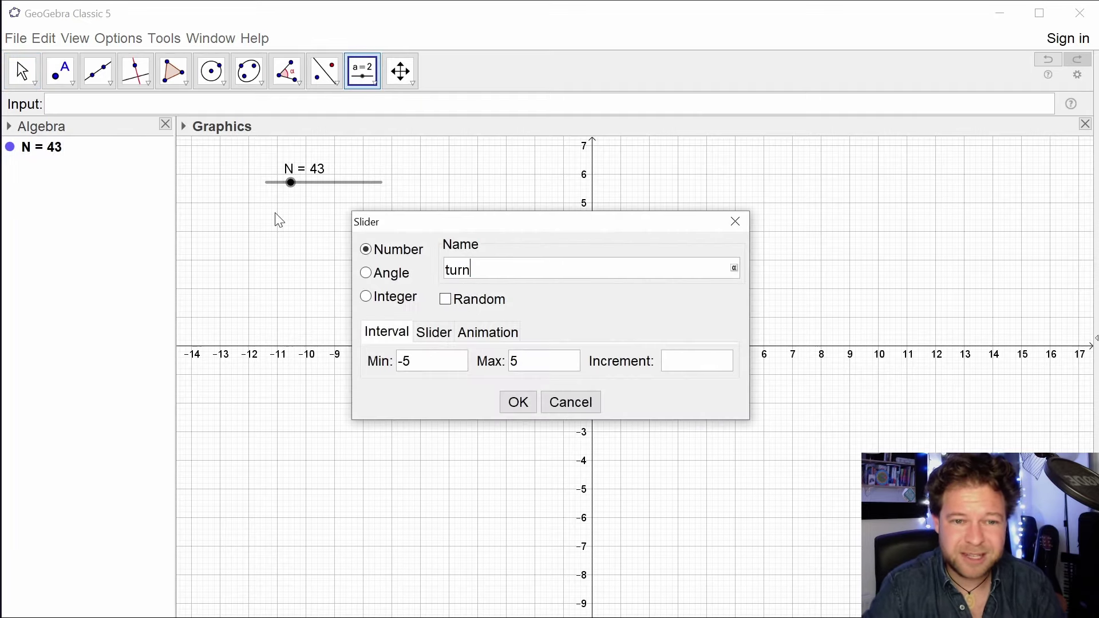
{"action": "double_click", "coordinate": [402, 362]}
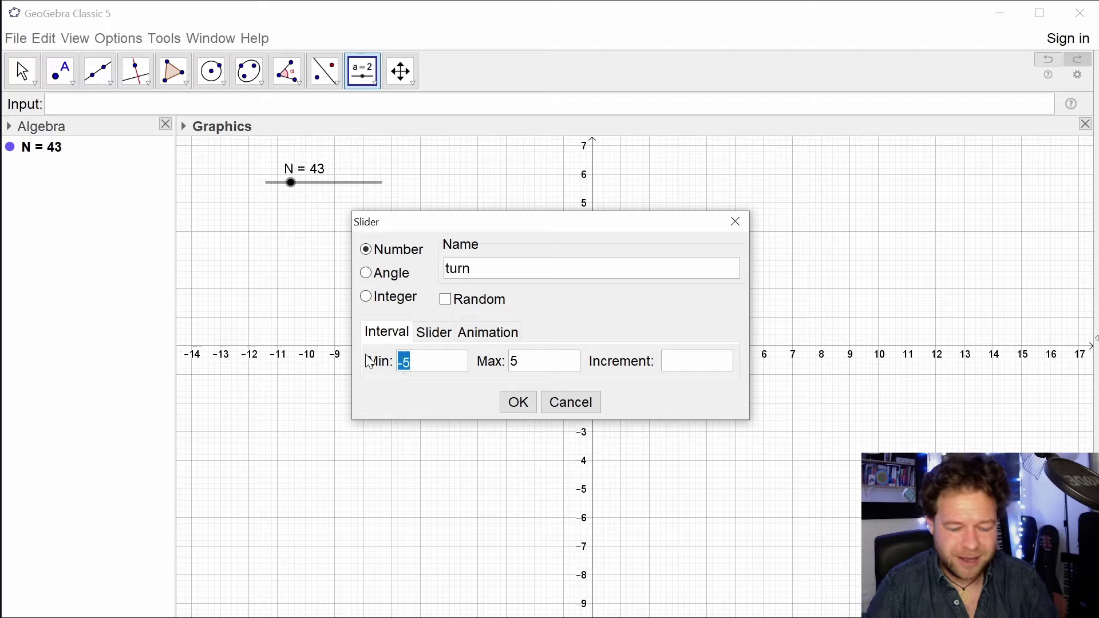
{"action": "type", "text": "0"}
{"action": "key", "text": "Tab"}
{"action": "key", "text": "BackSpace"}
{"action": "type", "text": "1"}
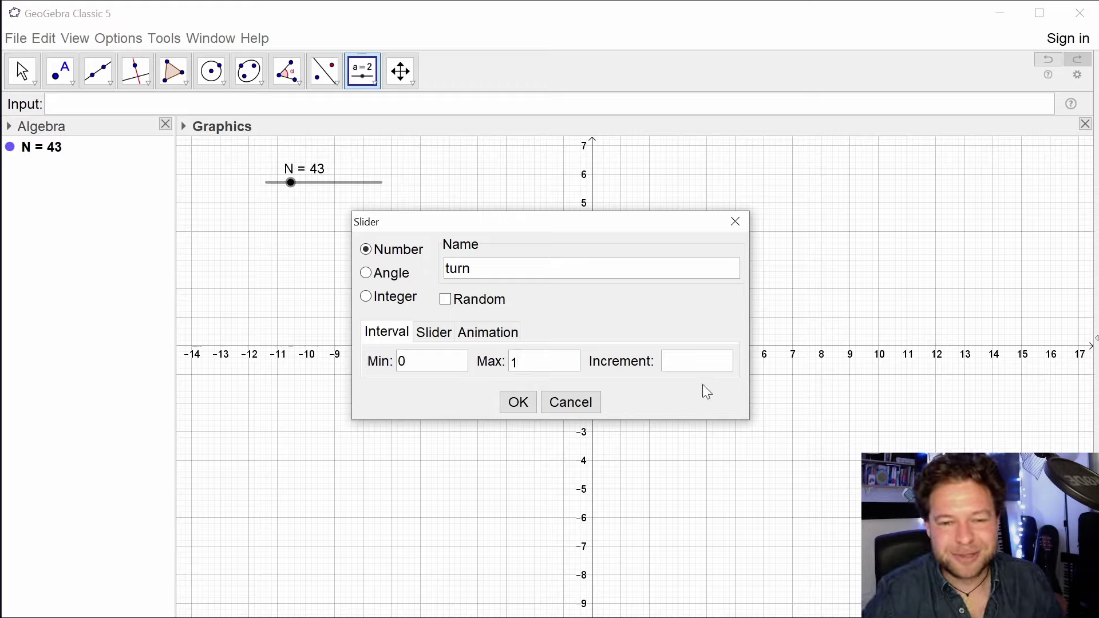
{"action": "type", "text": "0.0000001"}
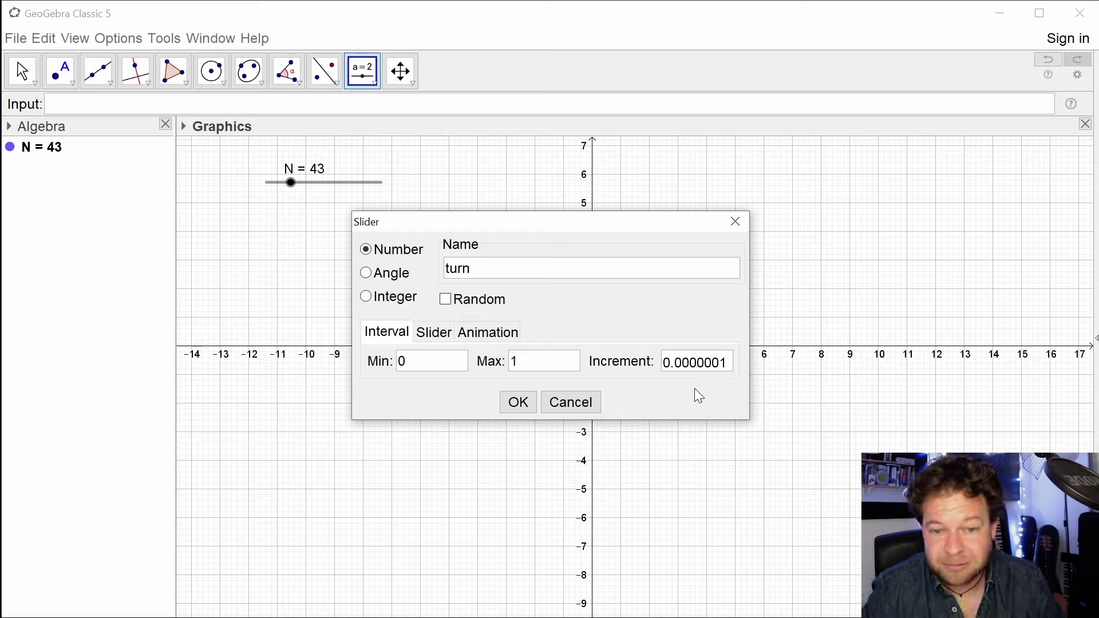
{"action": "left_click", "coordinate": [518, 402]}
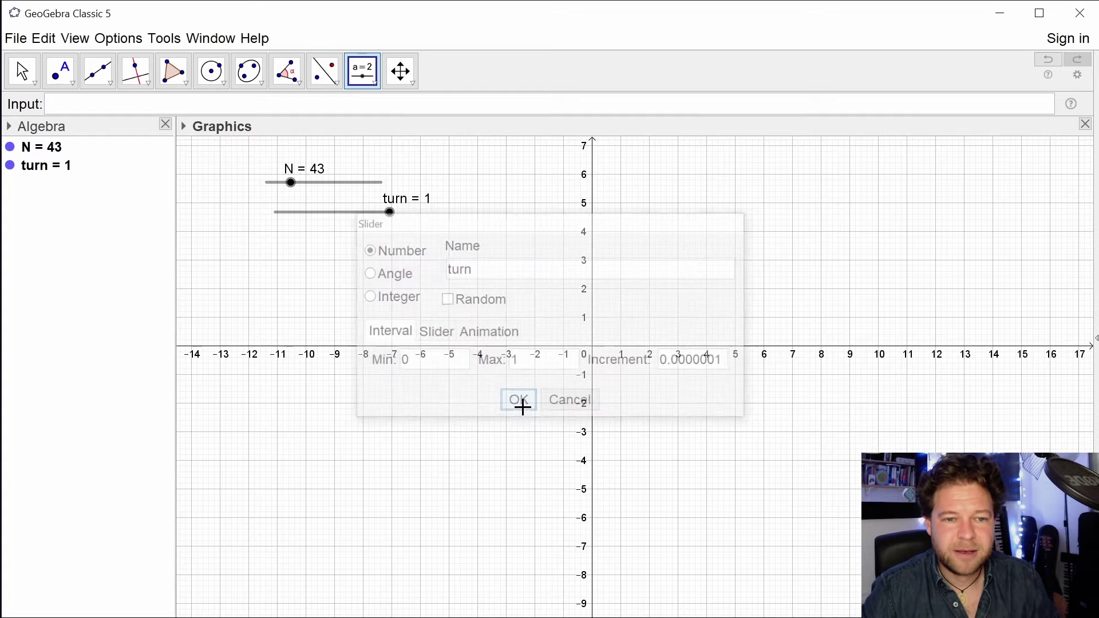
{"action": "left_click_drag", "start_coordinate": [392, 215], "coordinate": [304, 233]}
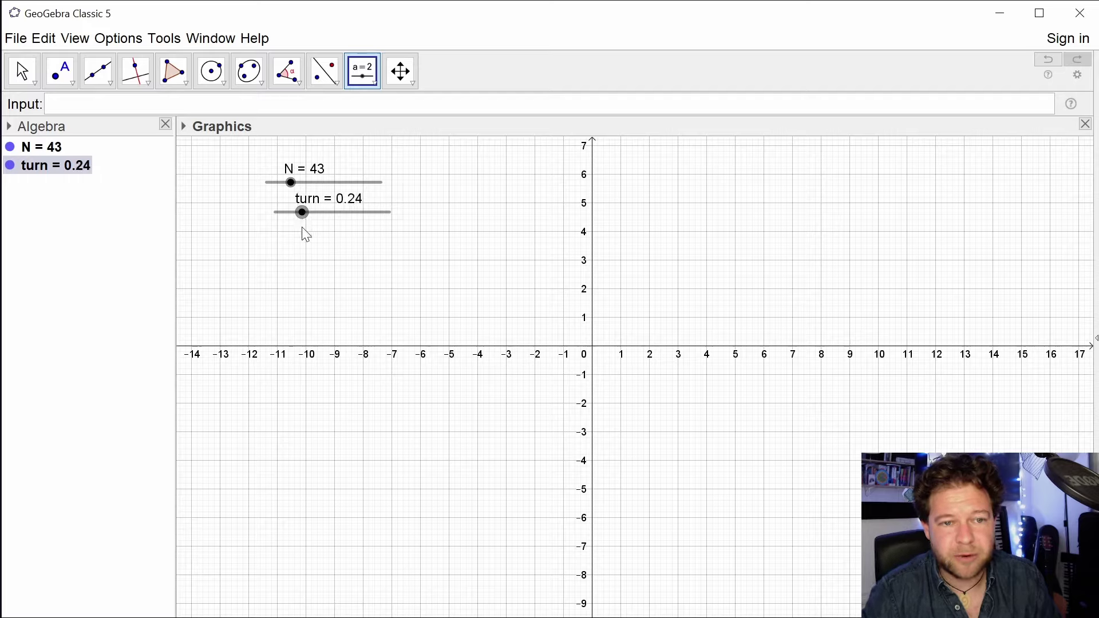
Set the global rounding to 15 decimal places.
{"action": "left_click", "coordinate": [121, 42]}
{"action": "mouse_move", "coordinate": [164, 59]}
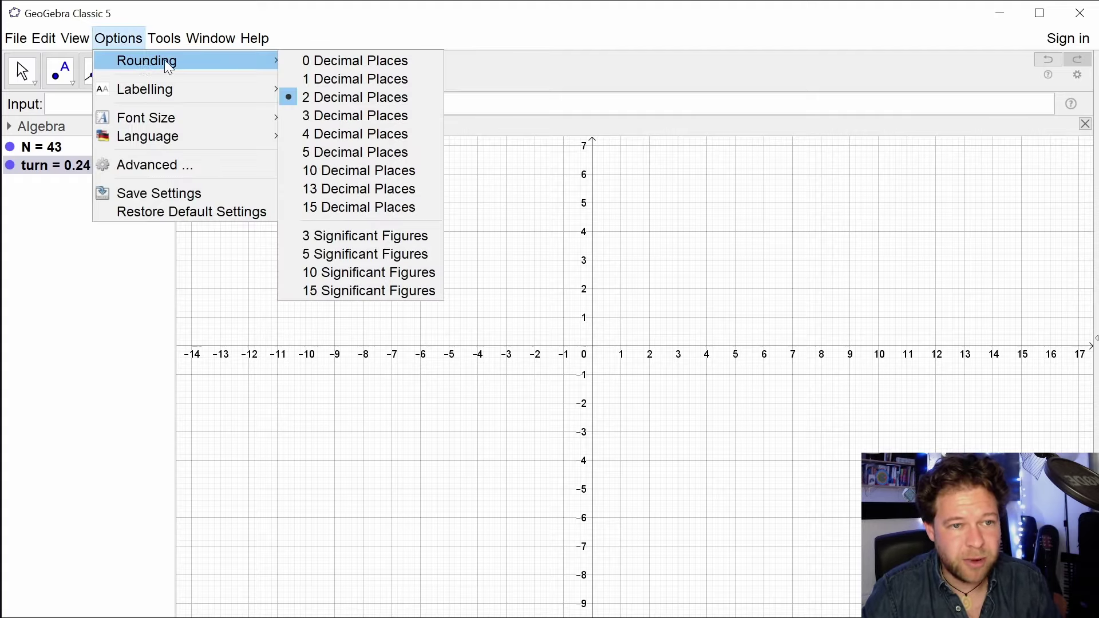
{"action": "left_click", "coordinate": [356, 212]}
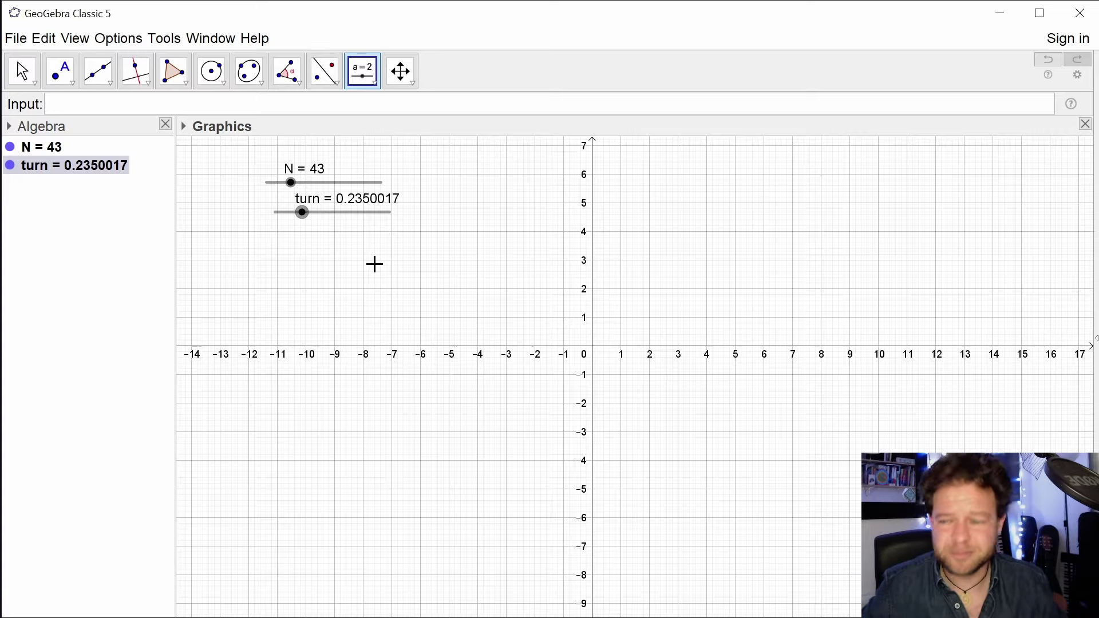
Fine-tune the turn slider with arrow-key nudges to exactly 0.2350261.
{"action": "key", "text": "Up"}
{"action": "key", "text": "Up"}
{"action": "key", "text": "Up"}
{"action": "key", "text": "Up"}
{"action": "key", "text": "Up"}
{"action": "key", "text": "Up"}
{"action": "key", "text": "Up"}
{"action": "key", "text": "Up"}
{"action": "key", "text": "Down"}
{"action": "key", "text": "Down"}
{"action": "key", "text": "Down"}
{"action": "key", "text": "Down"}
{"action": "key", "text": "Down"}
{"action": "key", "text": "Down"}
{"action": "key", "text": "Down"}
{"action": "key", "text": "Down"}
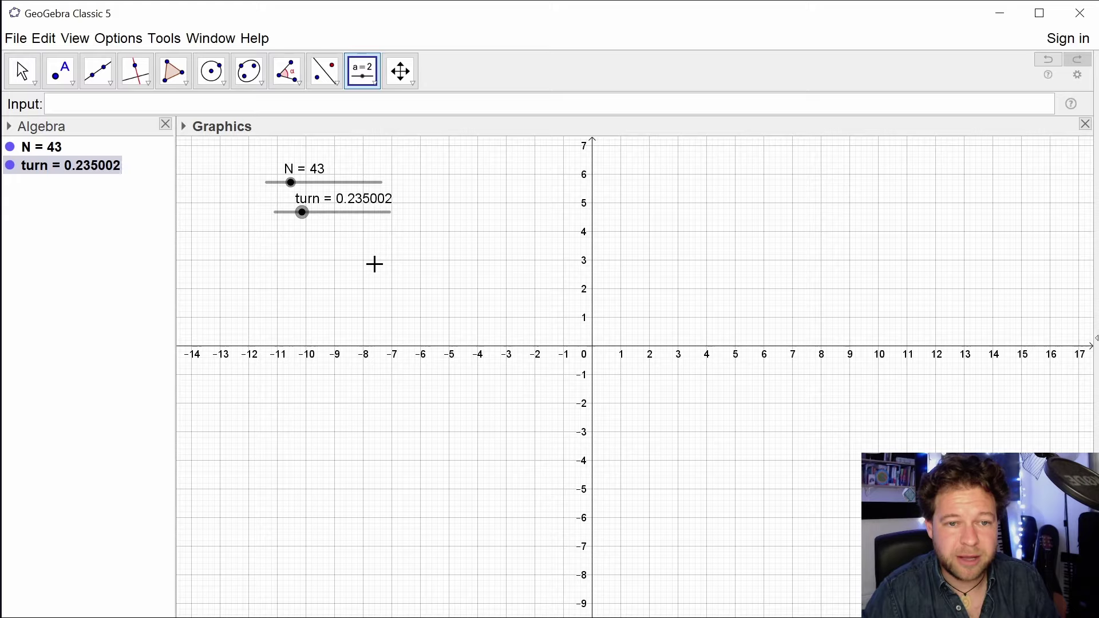
{"action": "key", "text": "Down"}
{"action": "key", "text": "Down"}
{"action": "key", "text": "Down"}
{"action": "key", "text": "Down"}
{"action": "key", "text": "Down"}
{"action": "key", "text": "Down"}
{"action": "key", "text": "Down"}
{"action": "key", "text": "Down"}
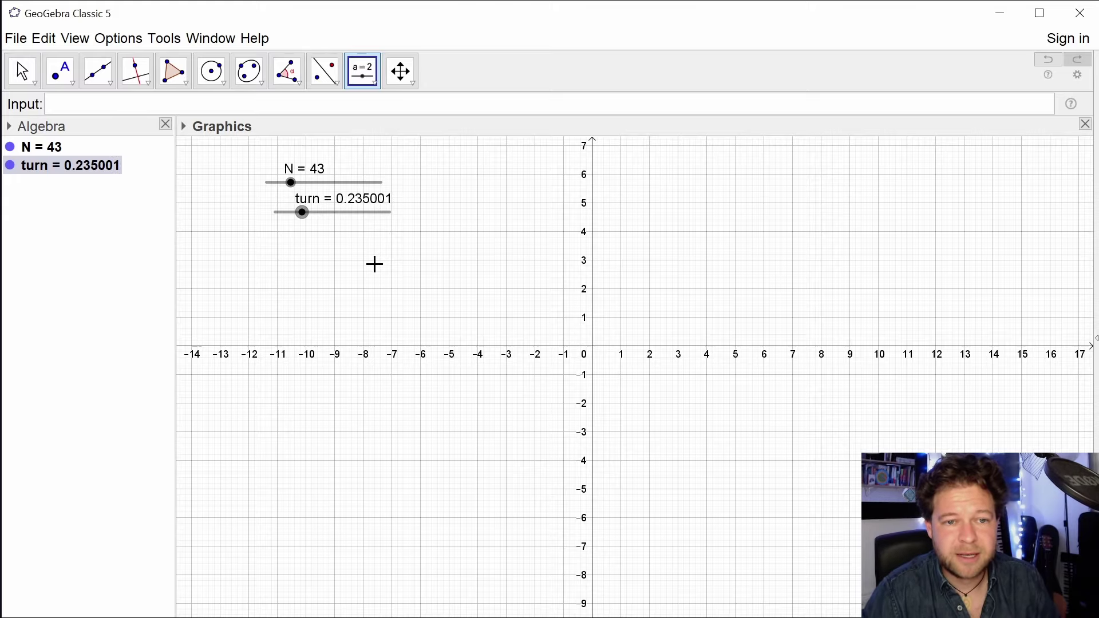
{"action": "key", "text": "Down"}
{"action": "key", "text": "Down"}
{"action": "key", "text": "Down"}
{"action": "key", "text": "Down"}
{"action": "key", "text": "Down"}
{"action": "key", "text": "Down"}
{"action": "key", "text": "Down"}
{"action": "key", "text": "Down"}
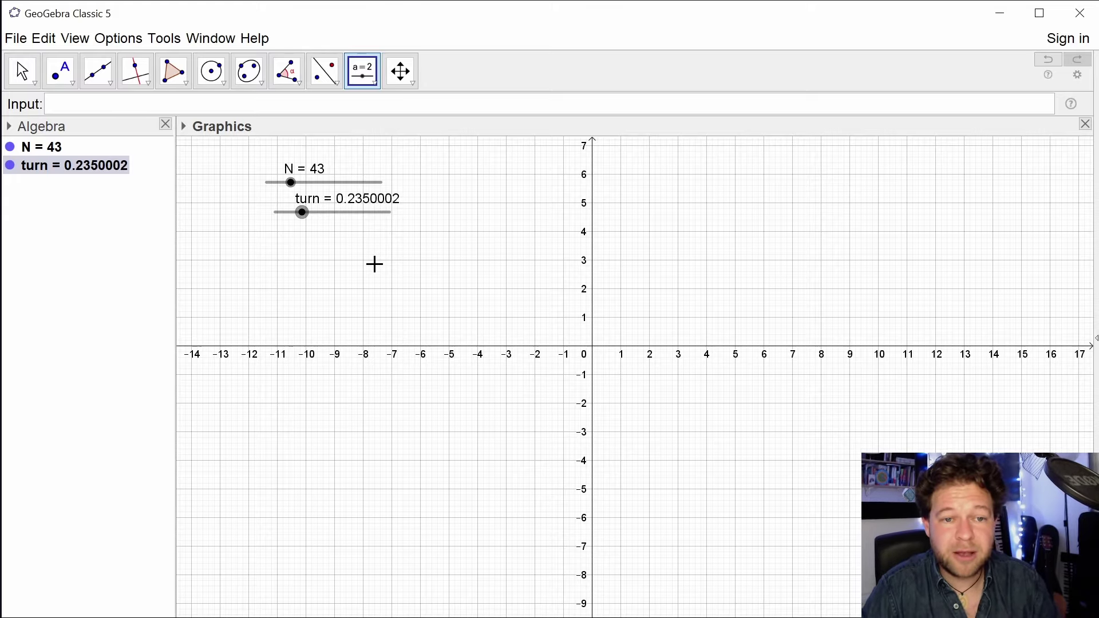
{"action": "key", "text": "Down"}
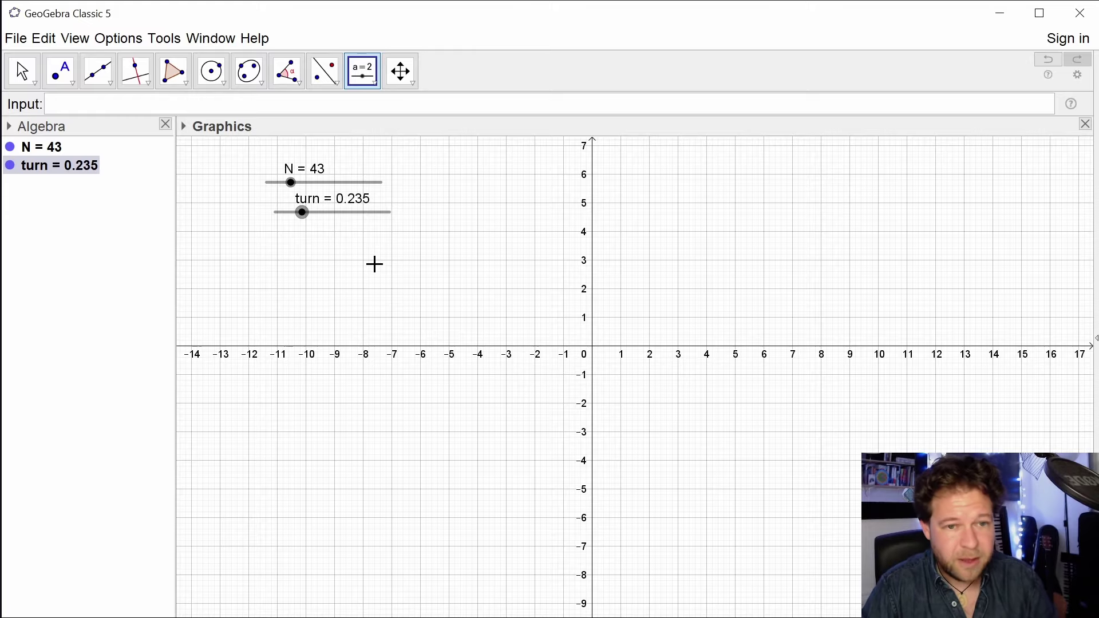
{"action": "key", "text": "Up"}
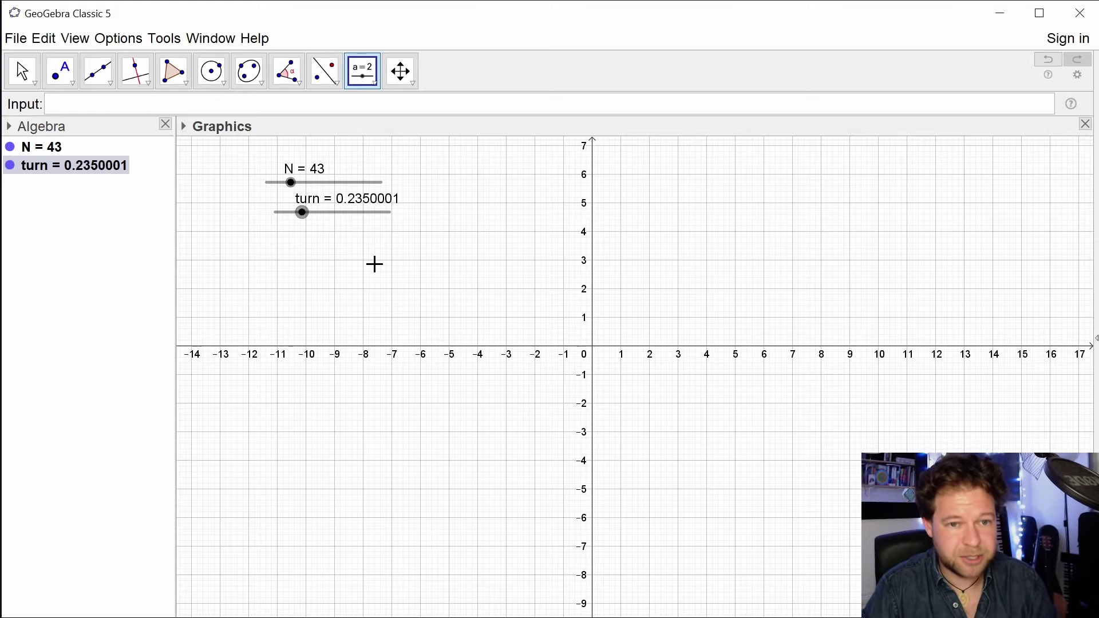
{"action": "key", "text": "shift+Up"}
{"action": "key", "text": "shift+Up"}
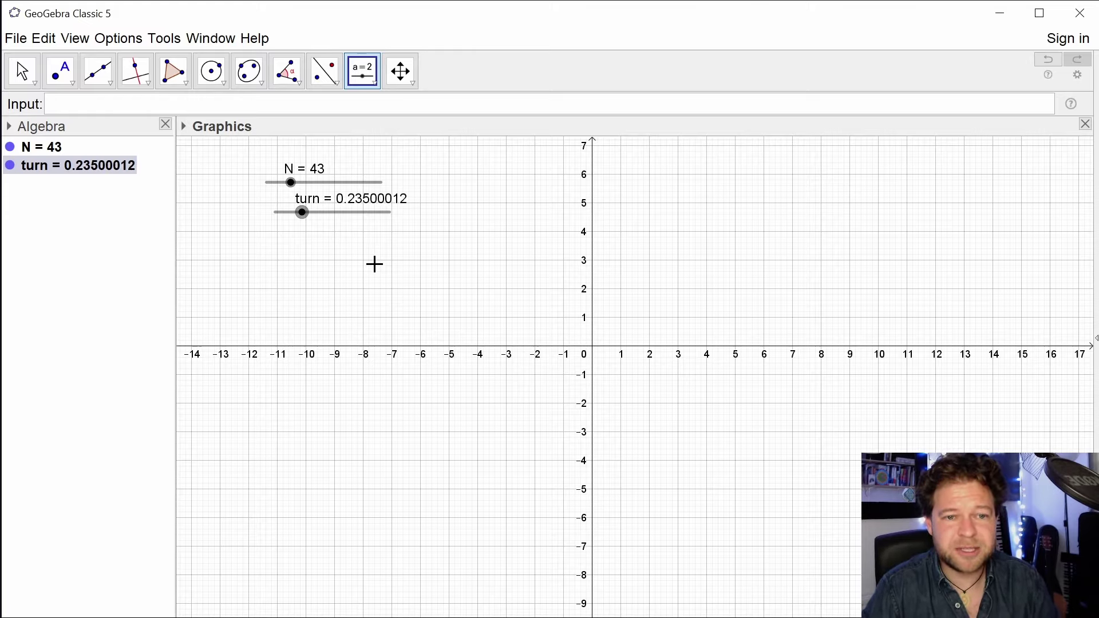
{"action": "key", "text": "shift+Up"}
{"action": "key", "text": "shift+Up"}
{"action": "key", "text": "shift+Up"}
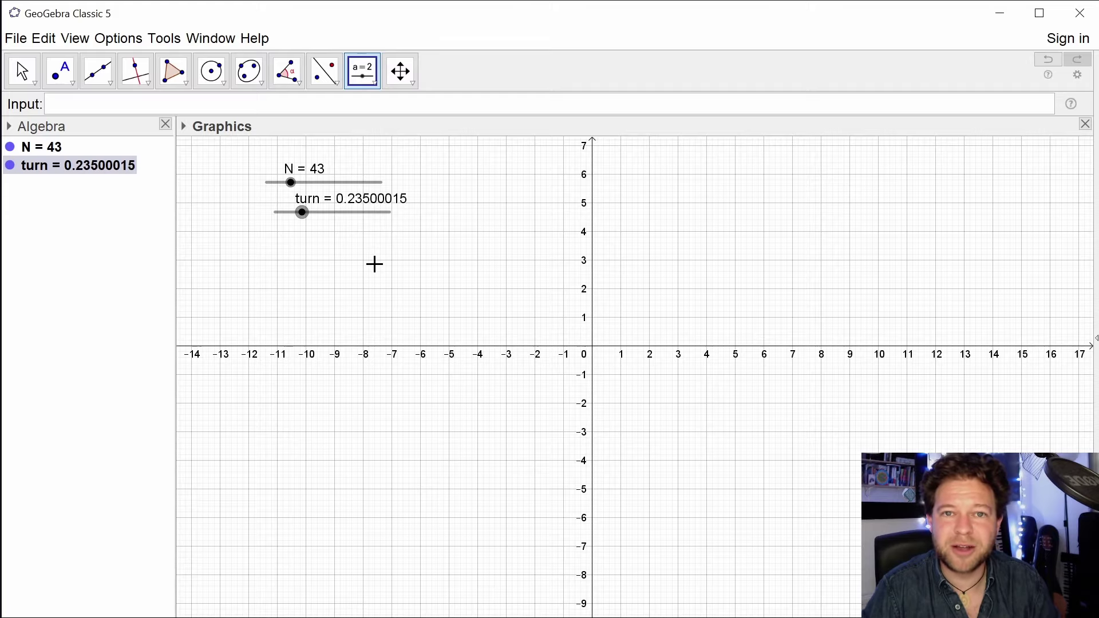
{"action": "key", "text": "shift+Down"}
{"action": "key", "text": "shift+Down"}
{"action": "key", "text": "shift+Down"}
{"action": "key", "text": "shift+Down"}
{"action": "key", "text": "shift+Down"}
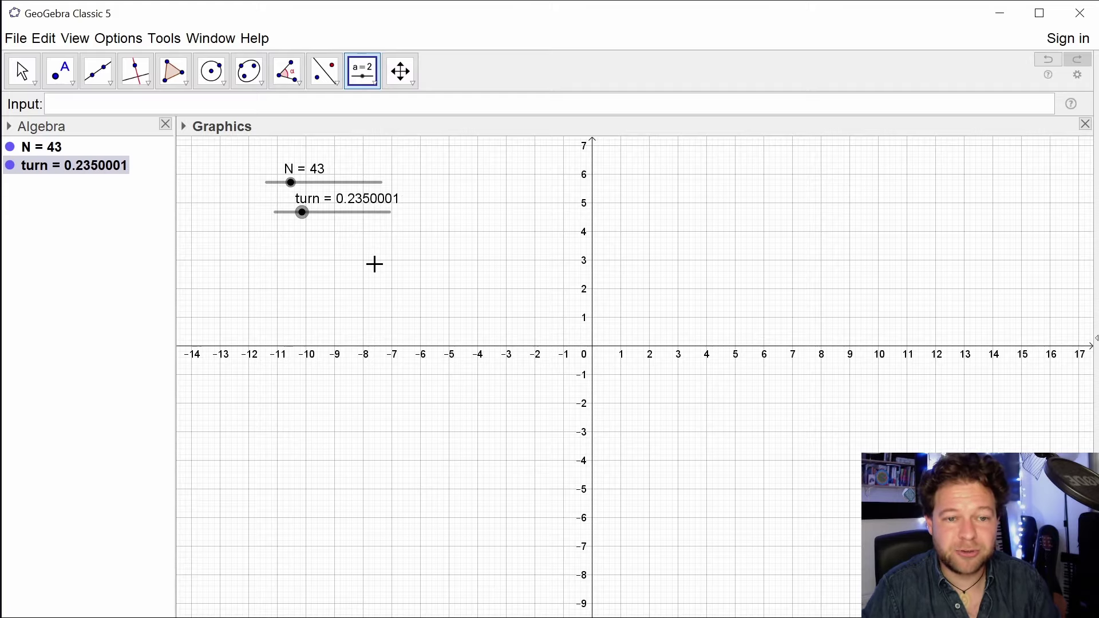
{"action": "key", "text": "Up"}
{"action": "key", "text": "Up"}
{"action": "key", "text": "Up"}
{"action": "key", "text": "Up"}
{"action": "key", "text": "Up"}
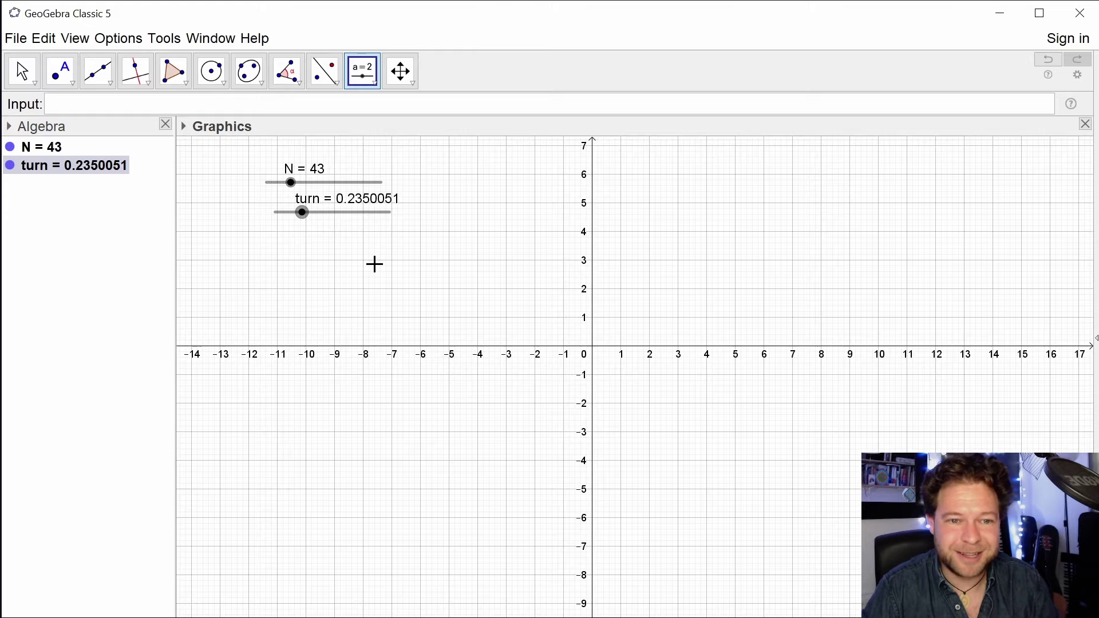
{"action": "key", "text": "Up"}
{"action": "key", "text": "ctrl+Up"}
{"action": "key", "text": "ctrl+Up"}
{"action": "key", "text": "ctrl+Up"}
{"action": "key", "text": "alt+Down"}
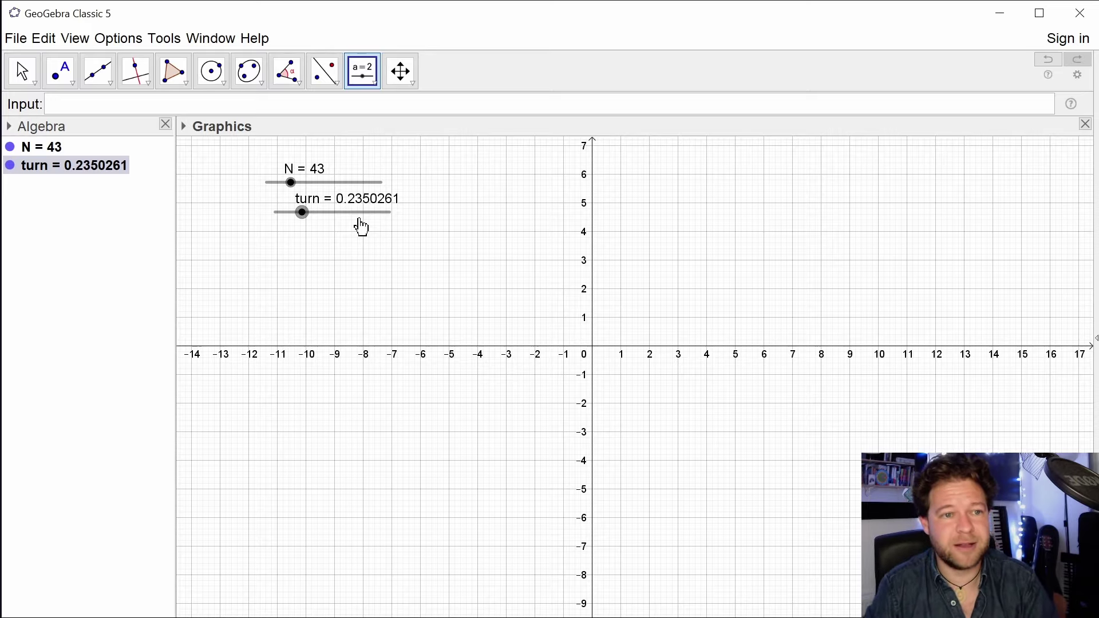
Start a Sequence command in the Input bar with variable ii from 0 to N.
{"action": "left_click", "coordinate": [272, 109]}
{"action": "type", "text": "sequ"}
{"action": "key", "text": "Down"}
{"action": "key", "text": "Down"}
{"action": "key", "text": "Down"}
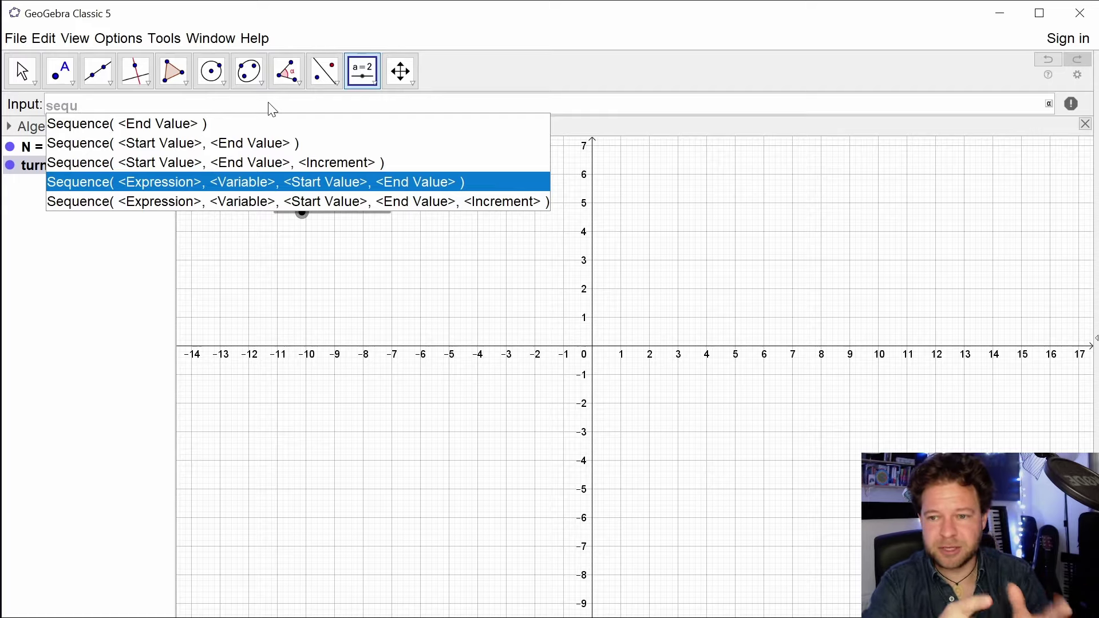
{"action": "key", "text": "Return"}
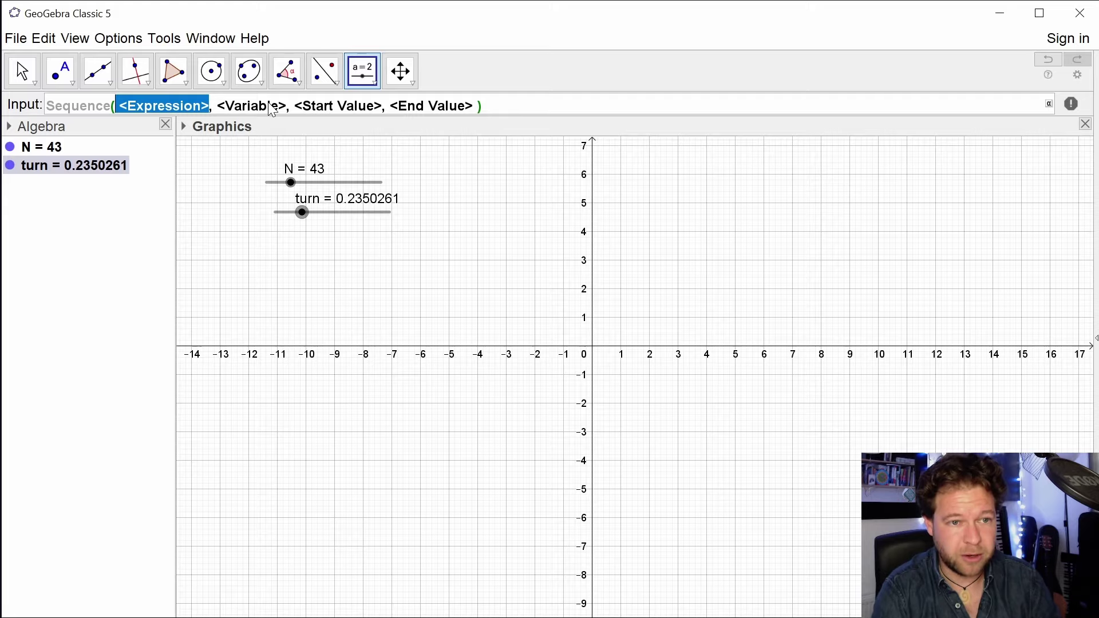
{"action": "type", "text": "(,"}
{"action": "key", "text": "Left"}
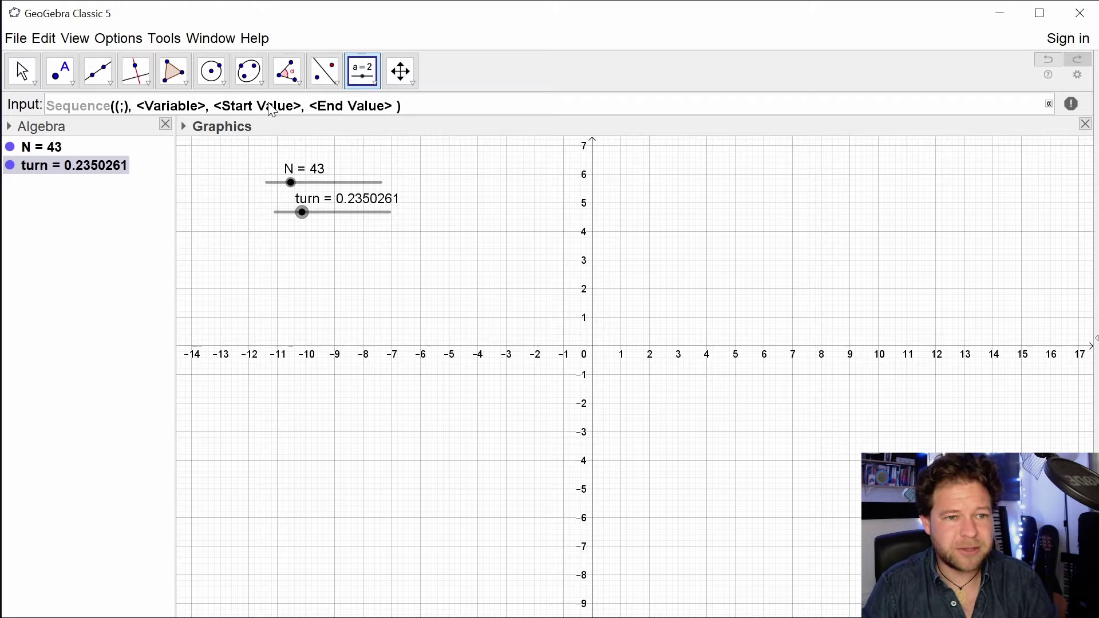
{"action": "key", "text": "Tab"}
{"action": "type", "text": "ii"}
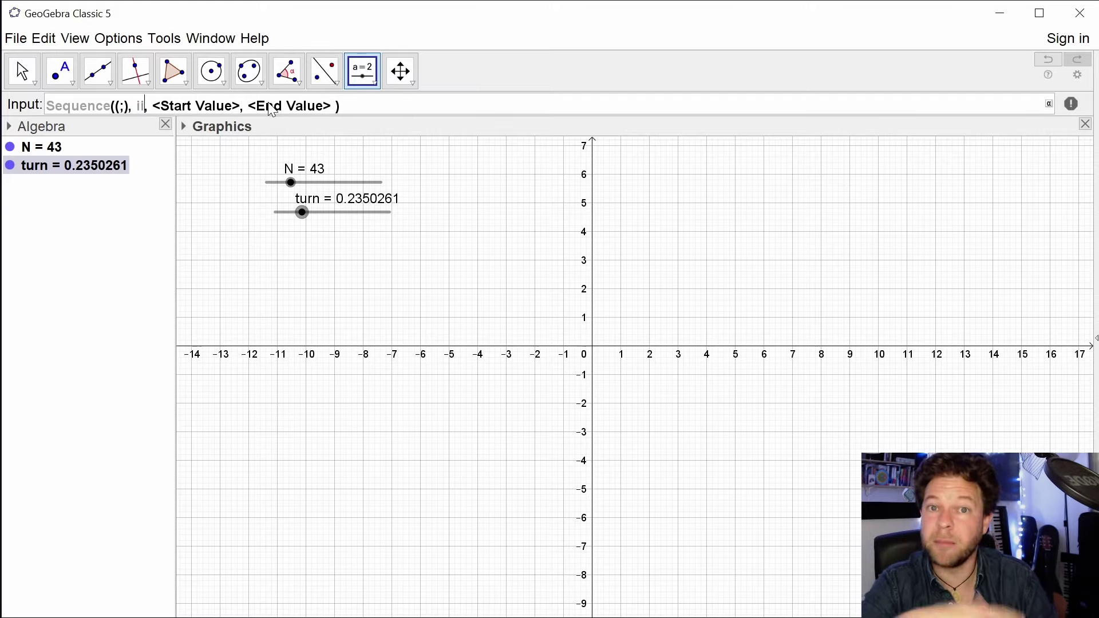
{"action": "key", "text": "Tab"}
{"action": "type", "text": "0"}
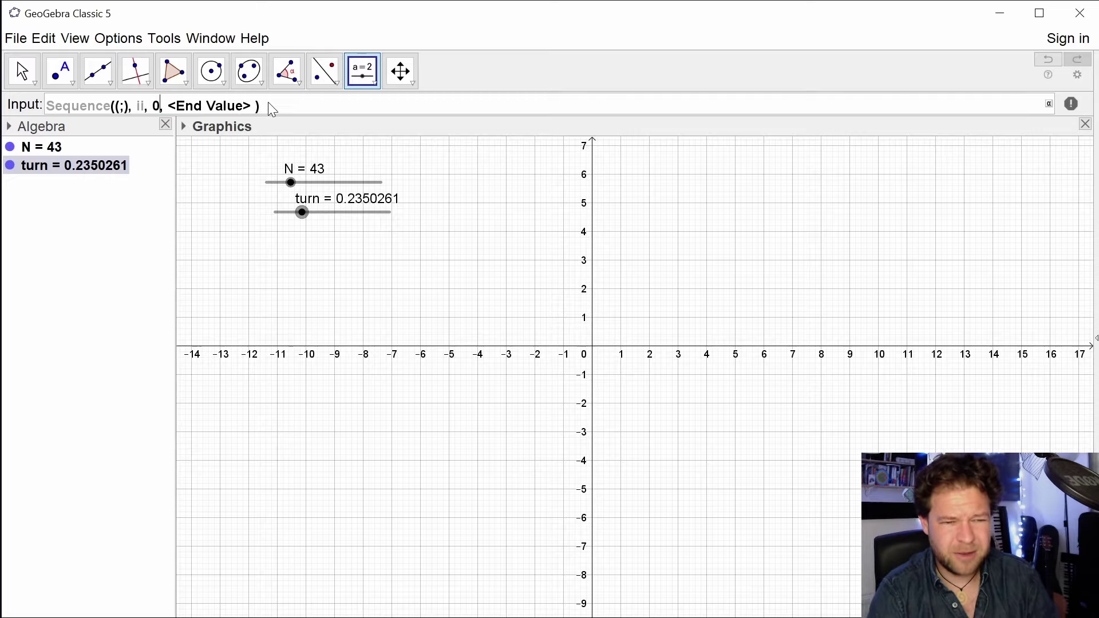
{"action": "key", "text": "Tab"}
{"action": "type", "text": "N"}
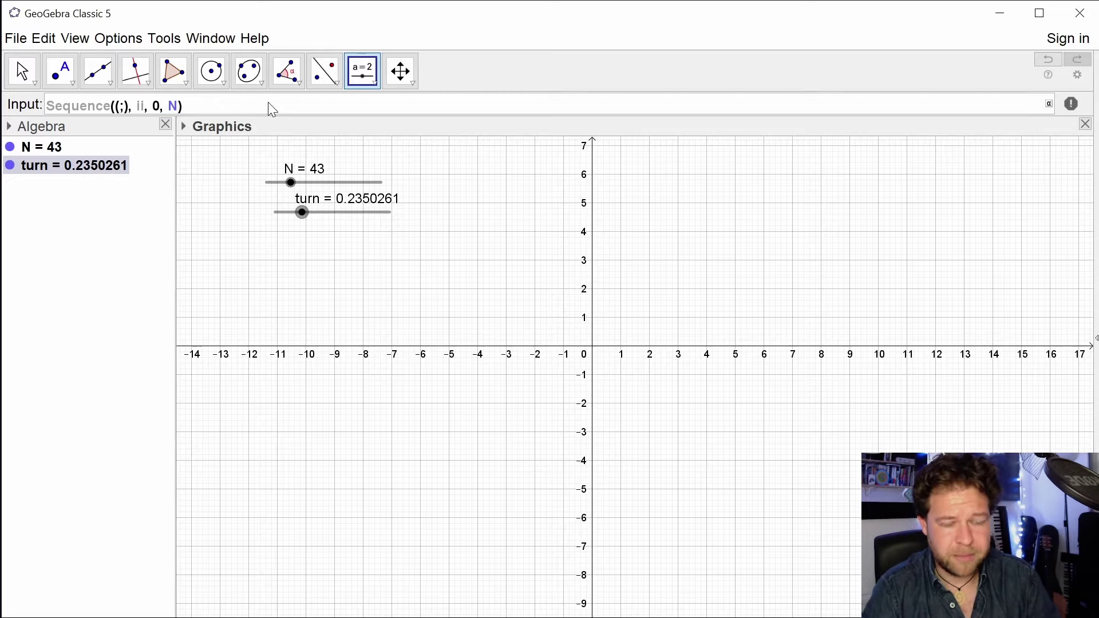
Fill in the polar point (sqrt(ii); turn*2pi*ii) and enter it to create list l1.
{"action": "key", "text": "Left"}
{"action": "key", "text": "Left"}
{"action": "key", "text": "Left"}
{"action": "key", "text": "Left"}
{"action": "key", "text": "Left"}
{"action": "key", "text": "Left"}
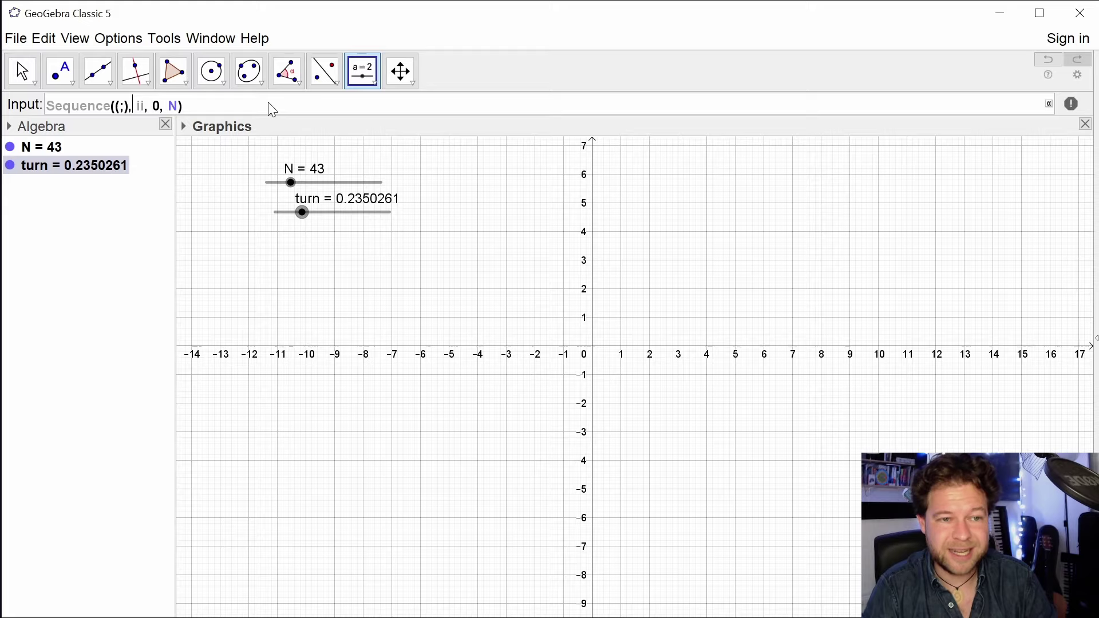
{"action": "type", "text": "sqrt(ii)"}
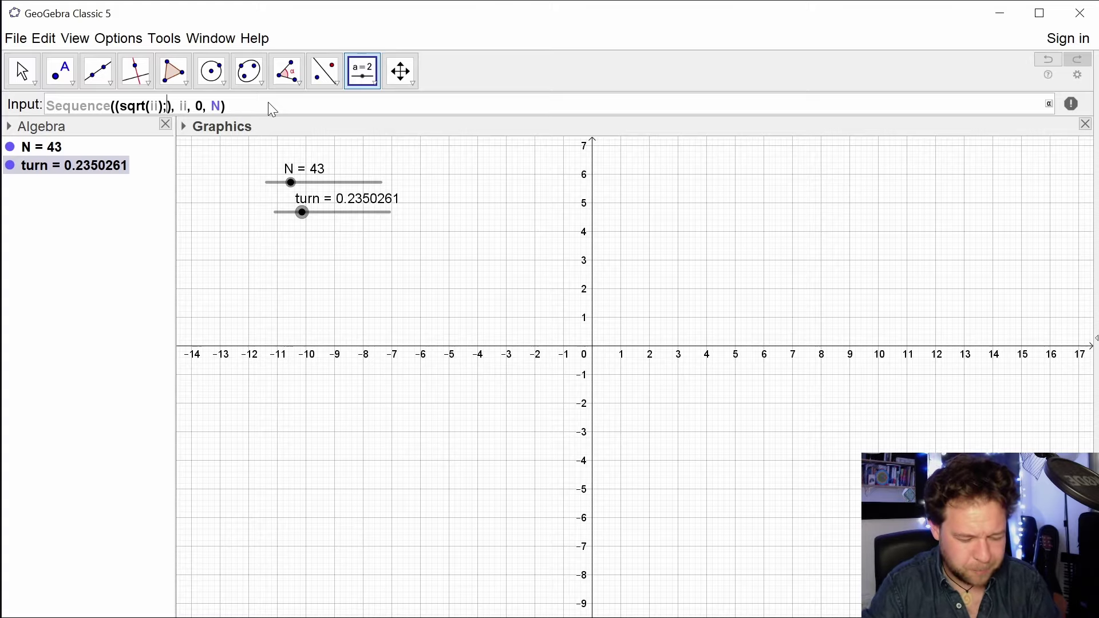
{"action": "type", "text": "turn"}
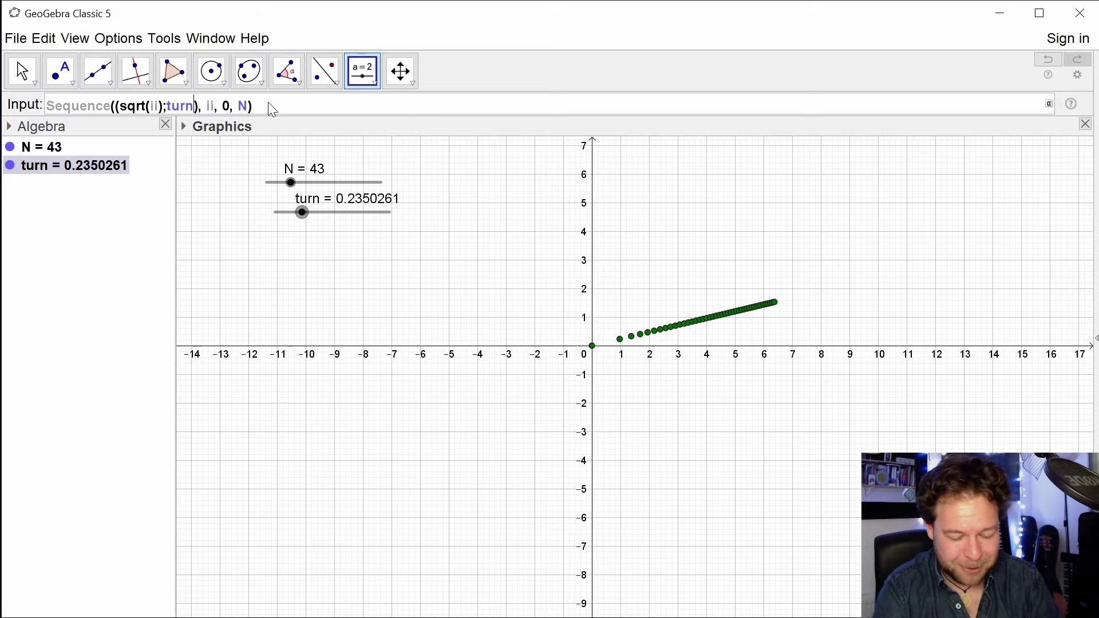
{"action": "type", "text": "*2pi"}
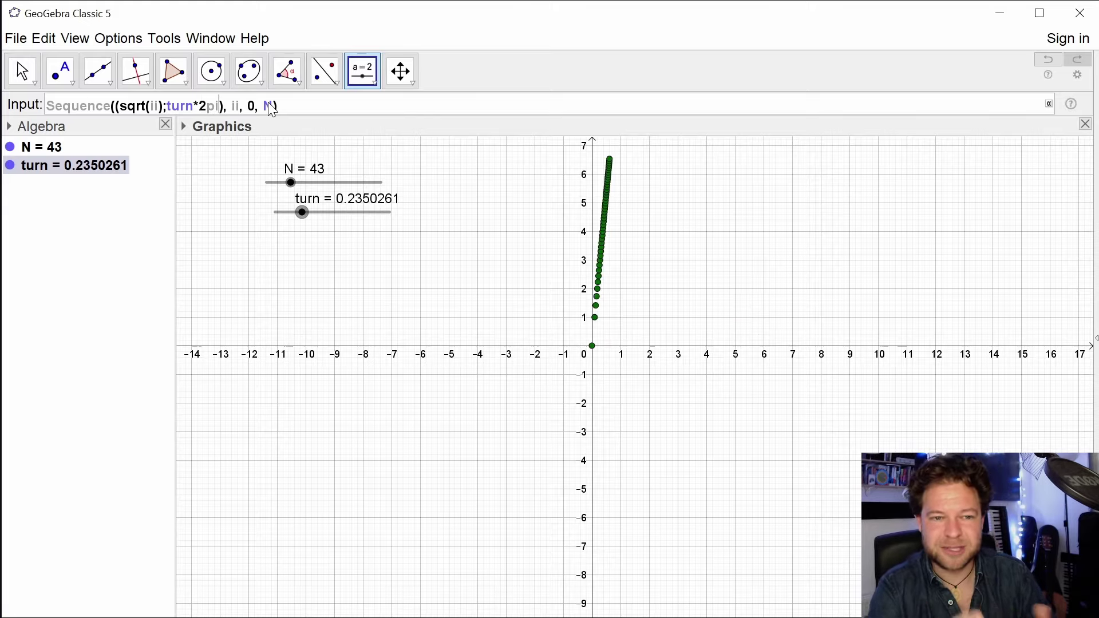
{"action": "type", "text": "*"}
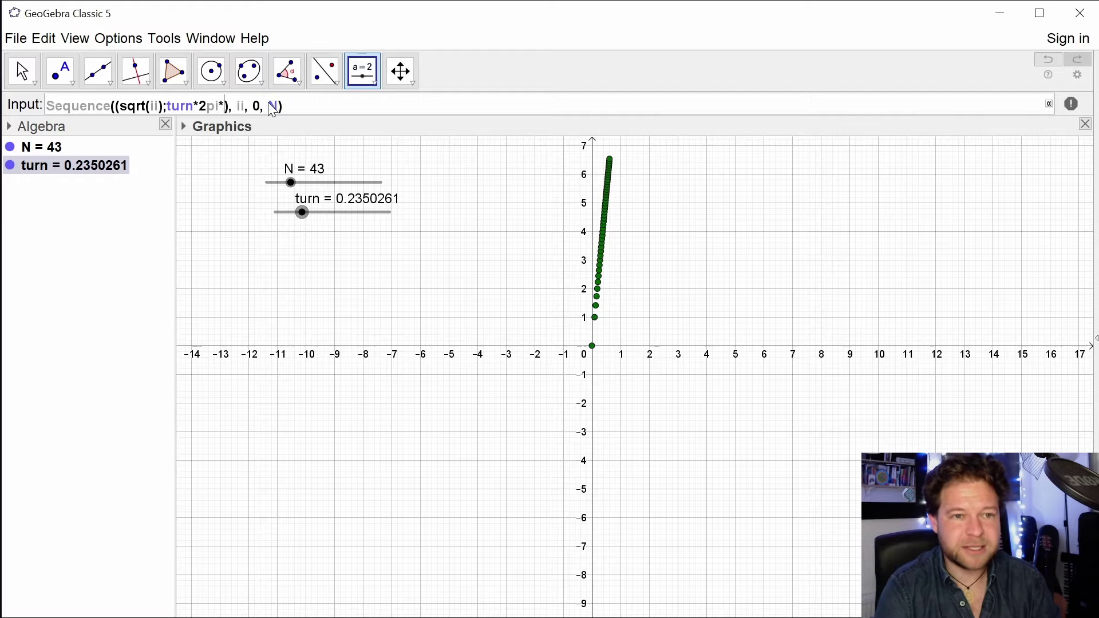
{"action": "type", "text": "ii"}
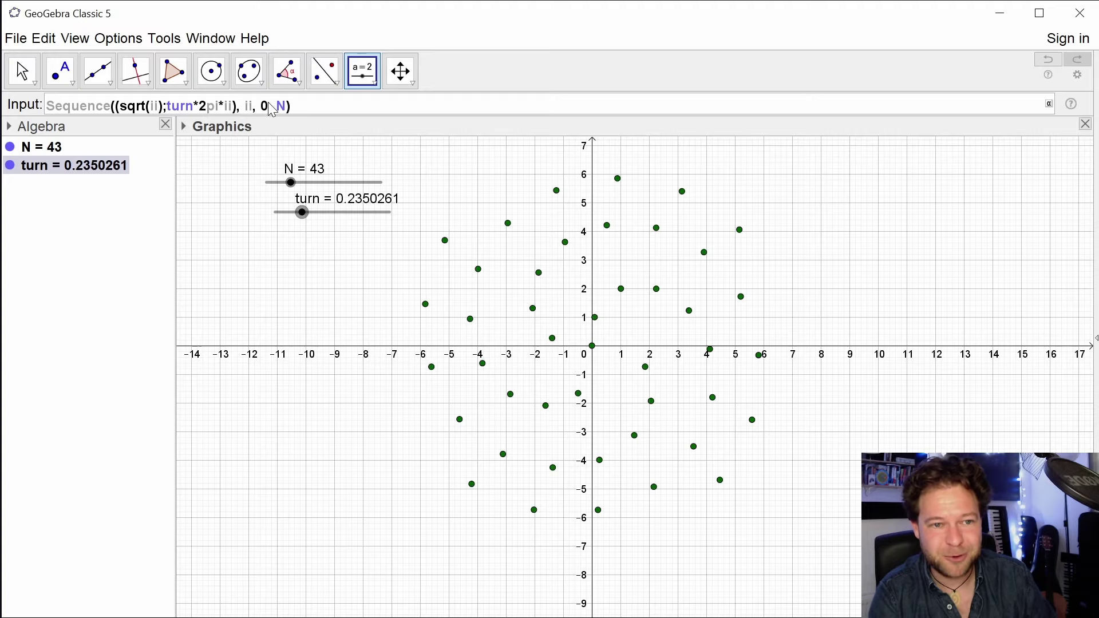
{"action": "key", "text": "End"}
{"action": "key", "text": "Return"}
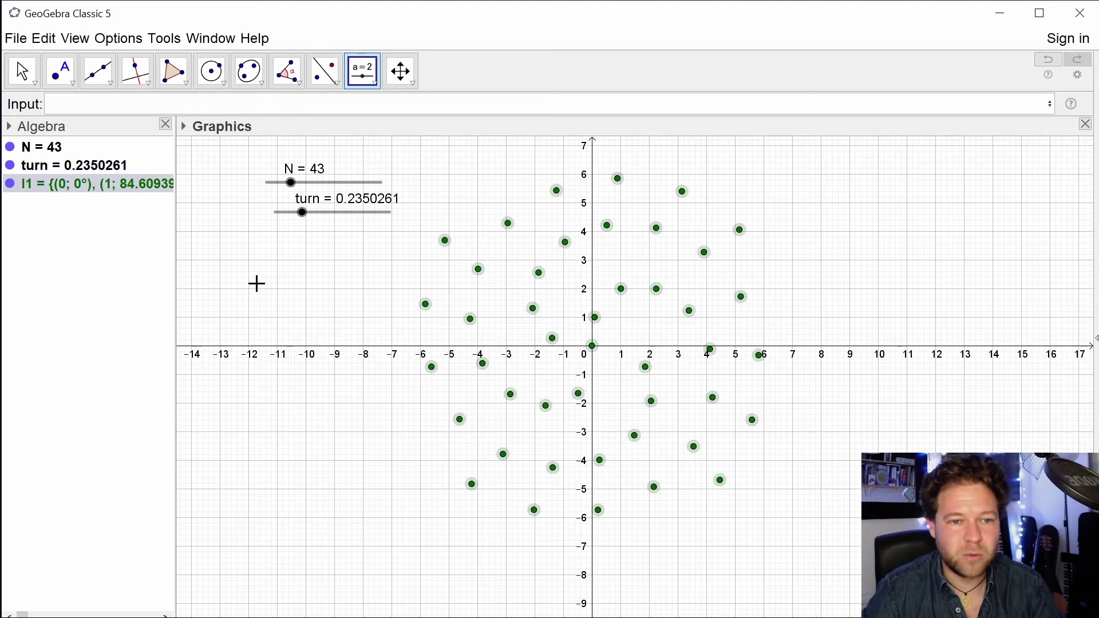
Cancel the accidental new slider dialog and drag turn to 0.09.
{"action": "left_click", "coordinate": [304, 240]}
{"action": "key", "text": "Escape"}
{"action": "left_click", "coordinate": [376, 259]}
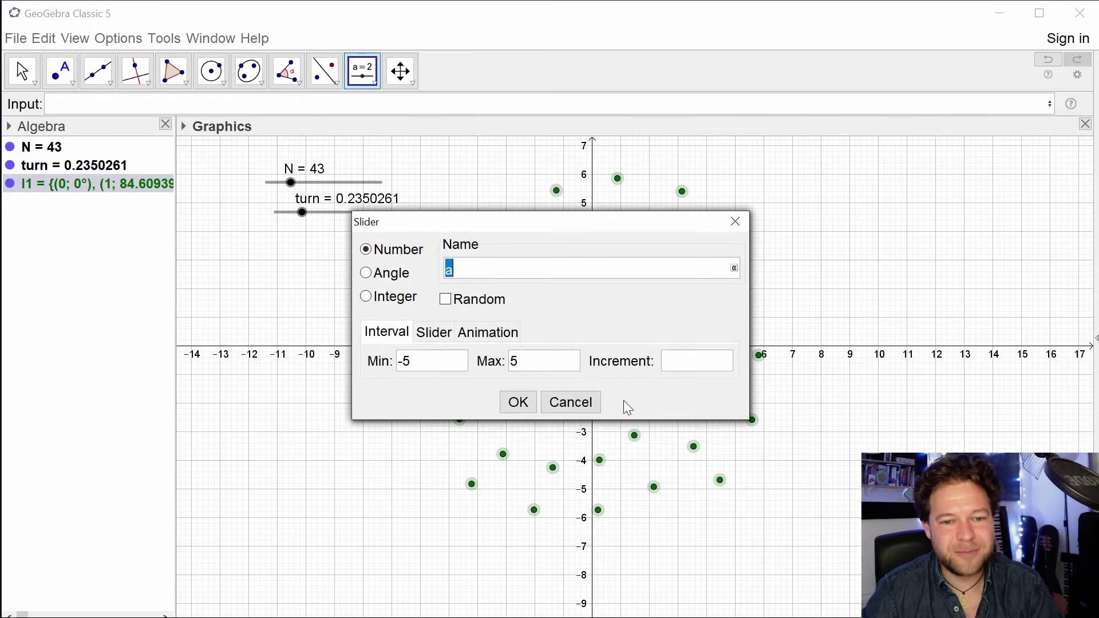
{"action": "left_click", "coordinate": [568, 402]}
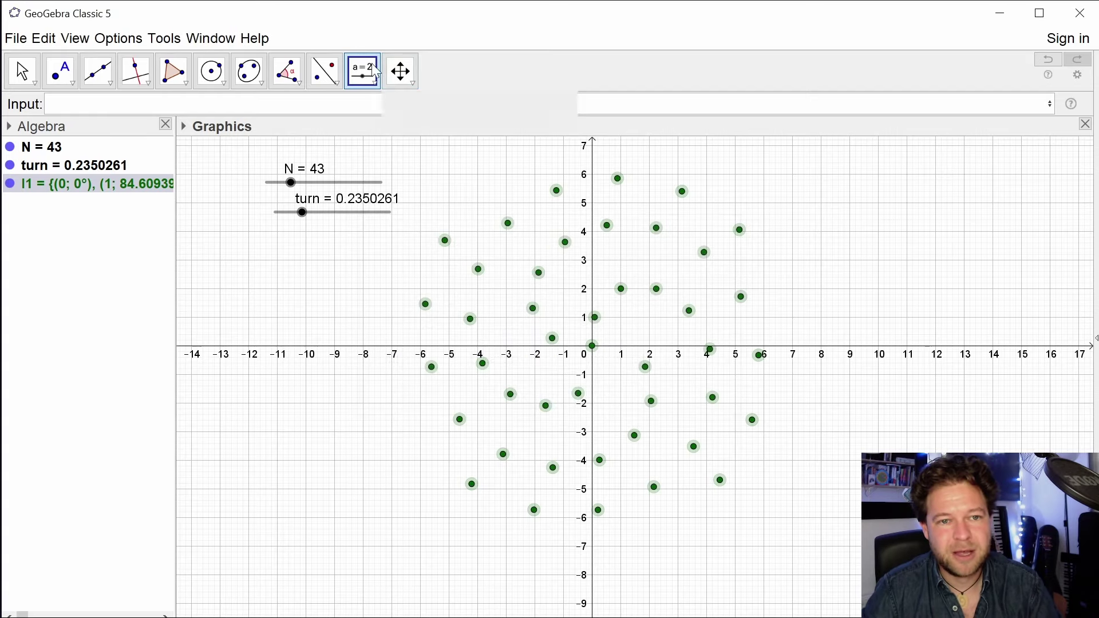
{"action": "left_click", "coordinate": [22, 72]}
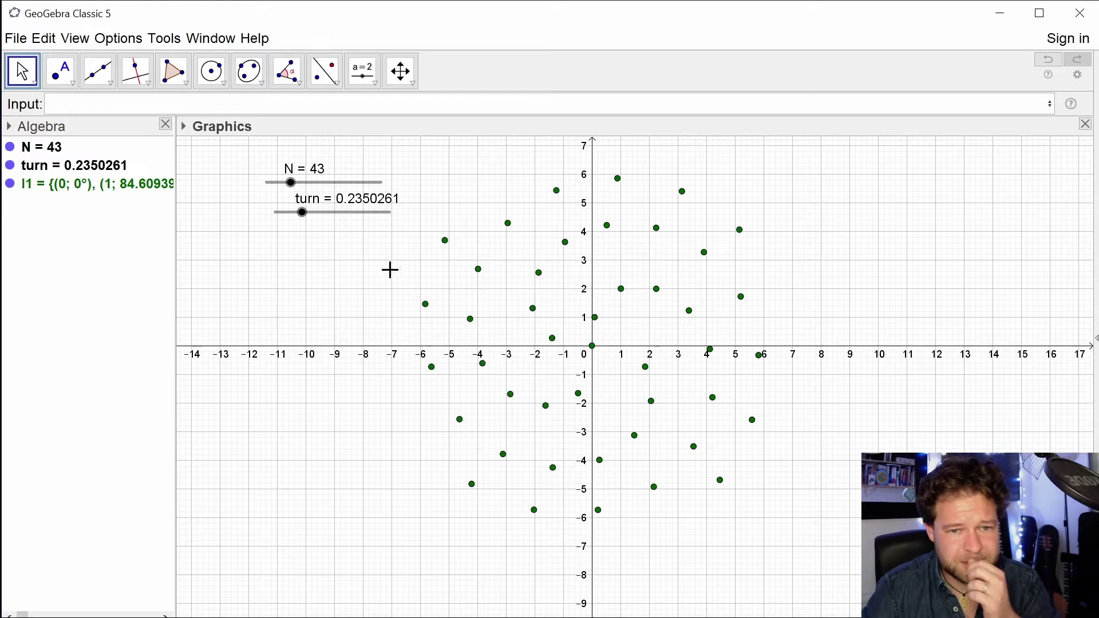
{"action": "left_click", "coordinate": [305, 215]}
{"action": "left_click_drag", "start_coordinate": [311, 227], "coordinate": [398, 187]}
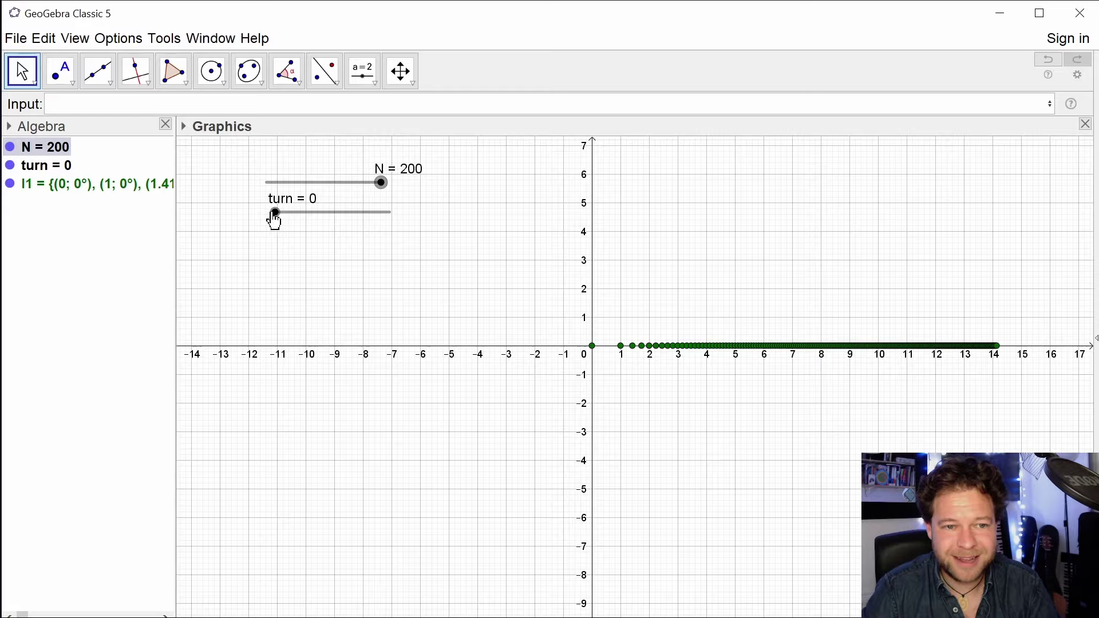
Sweep turn through spiral patterns while zooming, finishing at turn = 0 along the x-axis.
{"action": "mouse_move", "coordinate": [275, 214]}
{"action": "left_mouse_down"}
{"action": "mouse_move", "coordinate": [363, 218]}
{"action": "mouse_move", "coordinate": [272, 228]}
{"action": "left_mouse_up"}
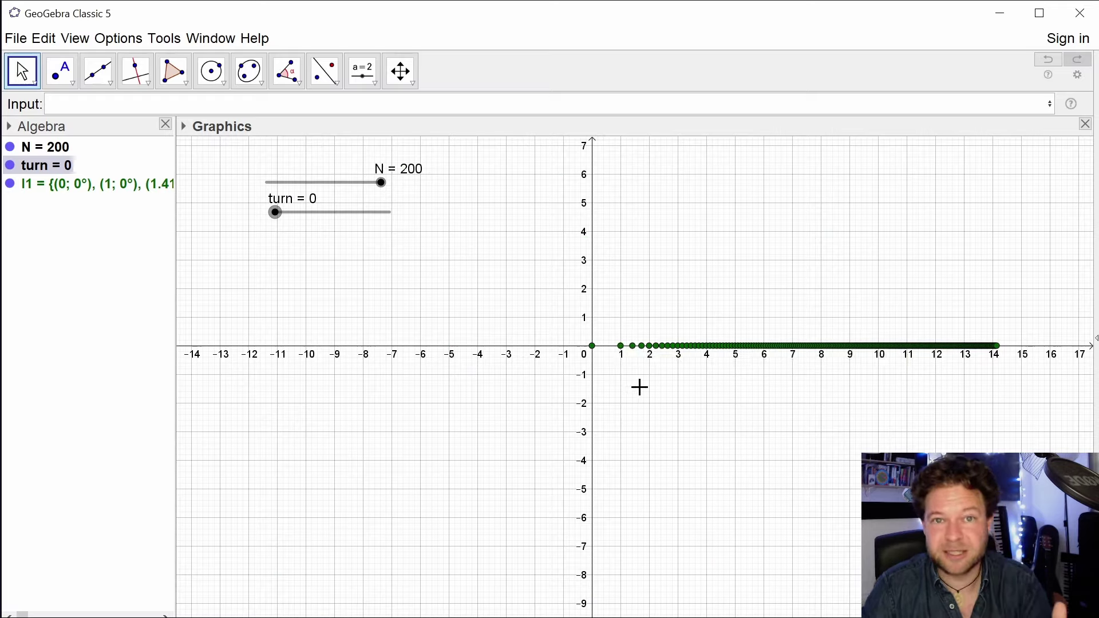
{"action": "scroll", "coordinate": [639, 383], "scroll_direction": "down", "scroll_amount": 14}
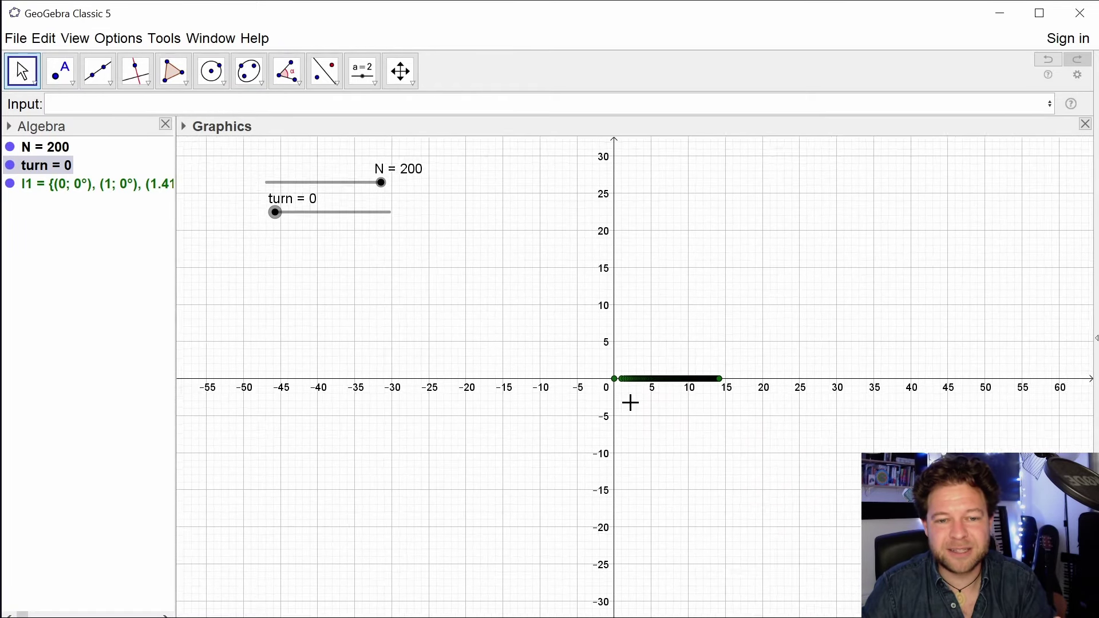
{"action": "scroll", "coordinate": [631, 403], "scroll_direction": "down", "scroll_amount": 2}
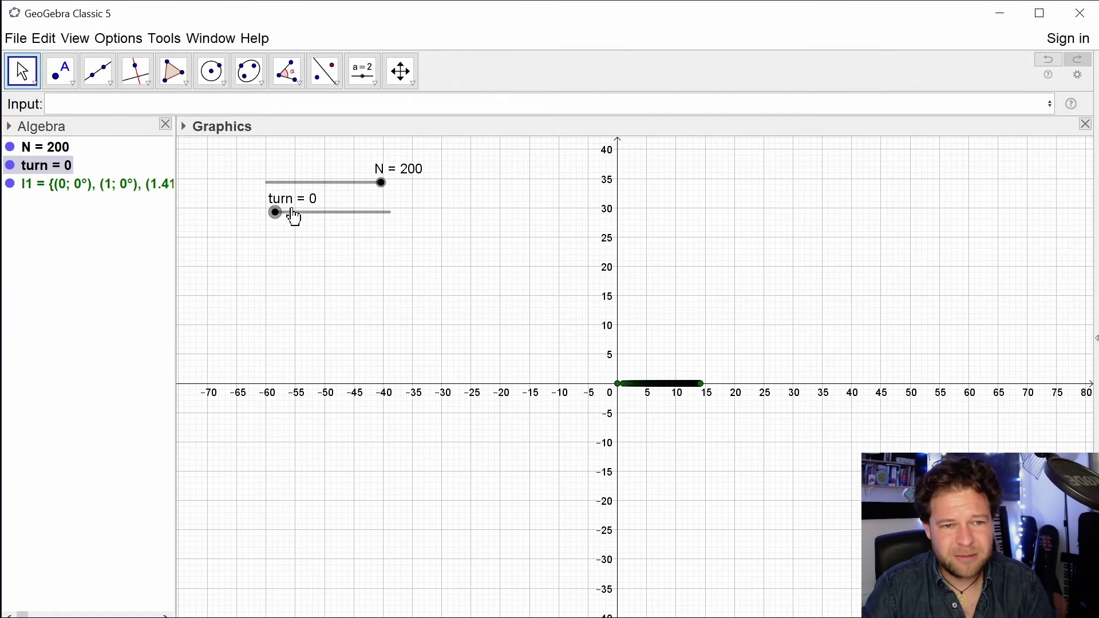
{"action": "left_click_drag", "start_coordinate": [292, 217], "coordinate": [263, 233]}
{"action": "scroll", "coordinate": [629, 392], "scroll_direction": "up", "scroll_amount": 4}
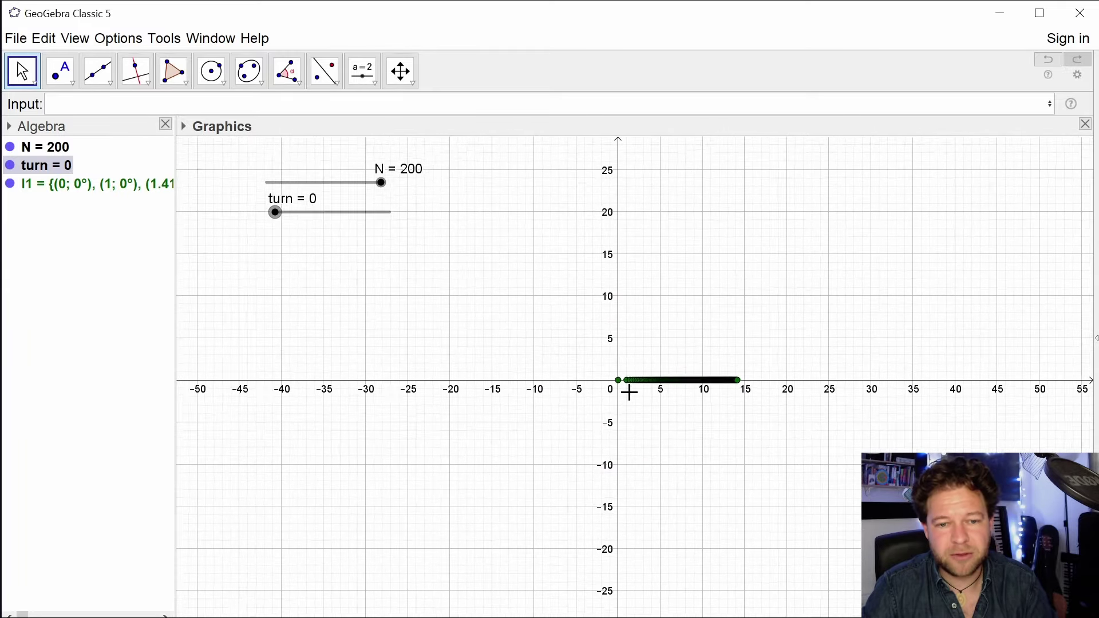
{"action": "scroll", "coordinate": [630, 392], "scroll_direction": "up", "scroll_amount": 4}
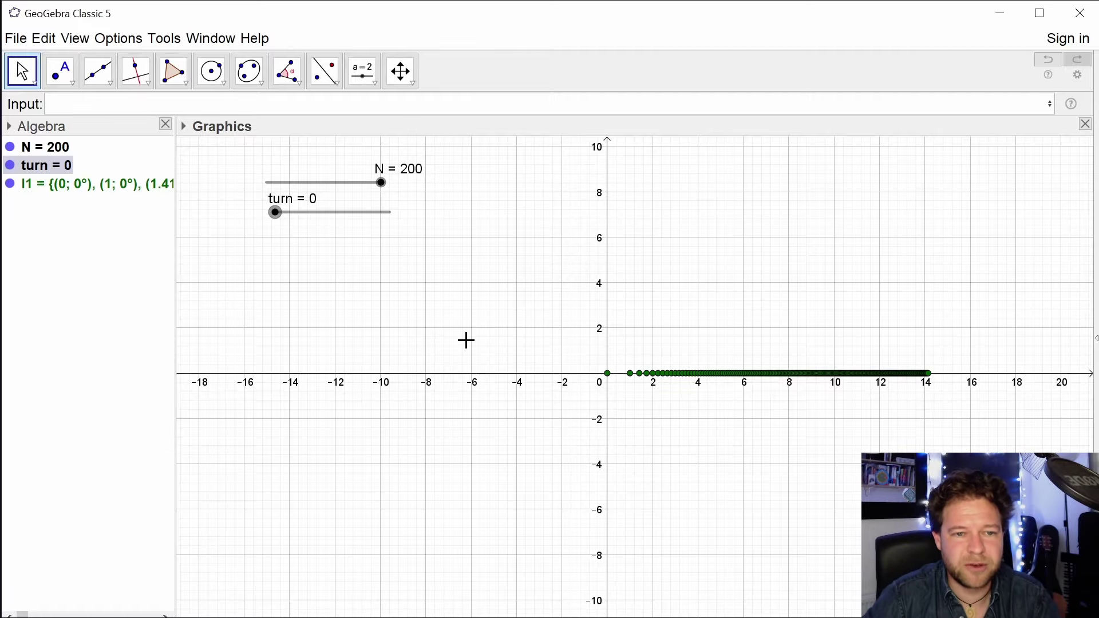
{"action": "left_click_drag", "start_coordinate": [276, 215], "coordinate": [331, 222]}
{"action": "scroll", "coordinate": [630, 372], "scroll_direction": "down", "scroll_amount": 3}
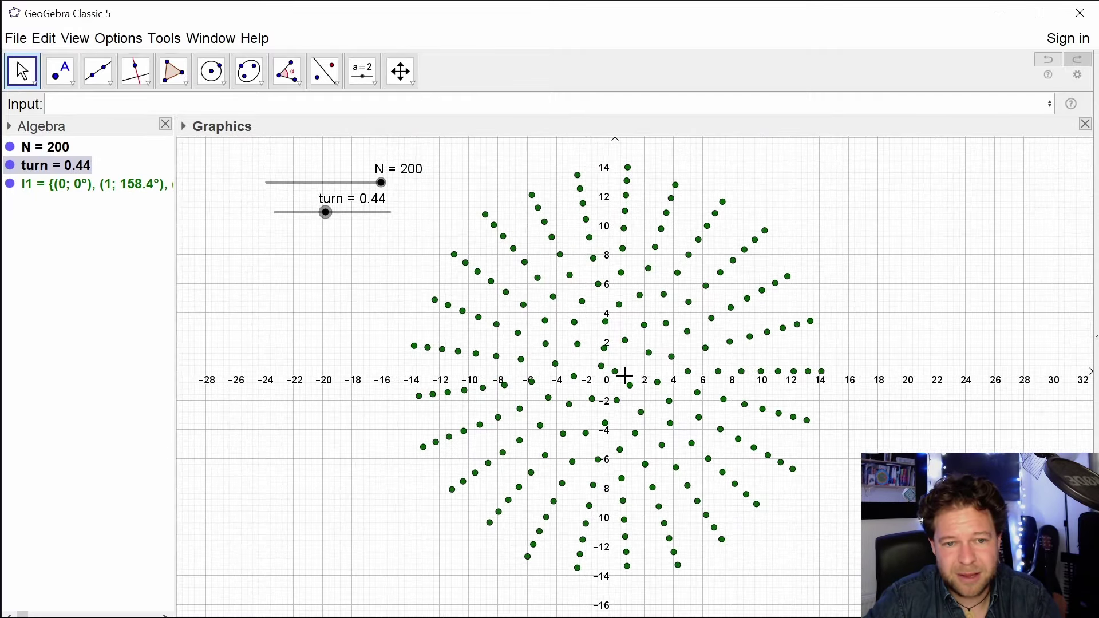
{"action": "scroll", "coordinate": [625, 372], "scroll_direction": "up", "scroll_amount": 1}
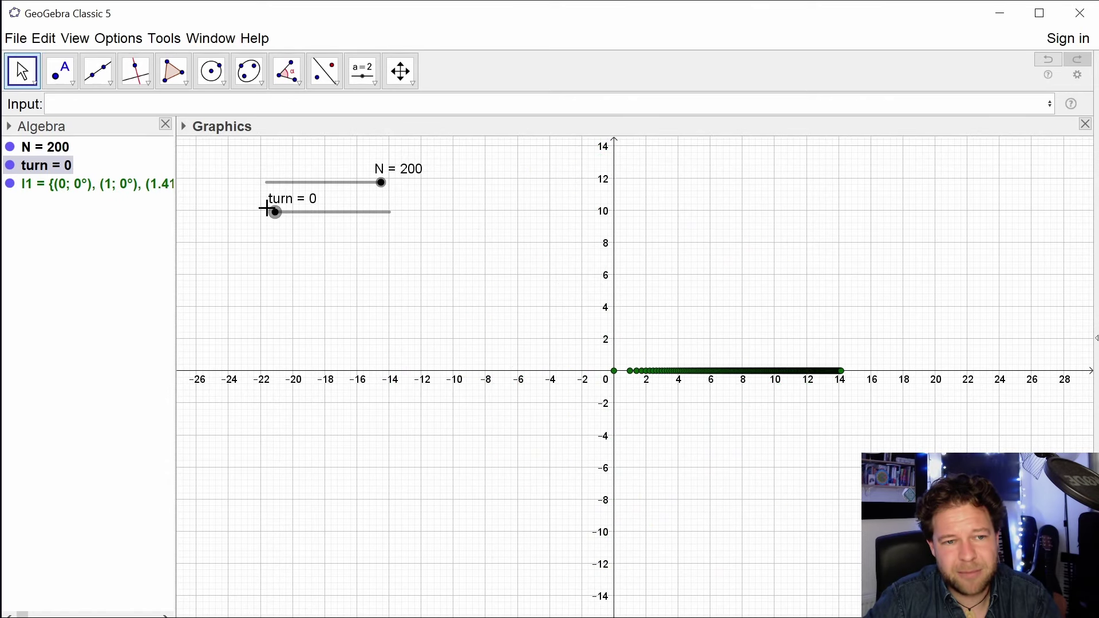
Turn on animation for turn and dock its Object Properties panel beside the graph.
{"action": "right_click", "coordinate": [272, 215]}
{"action": "left_click", "coordinate": [335, 280]}
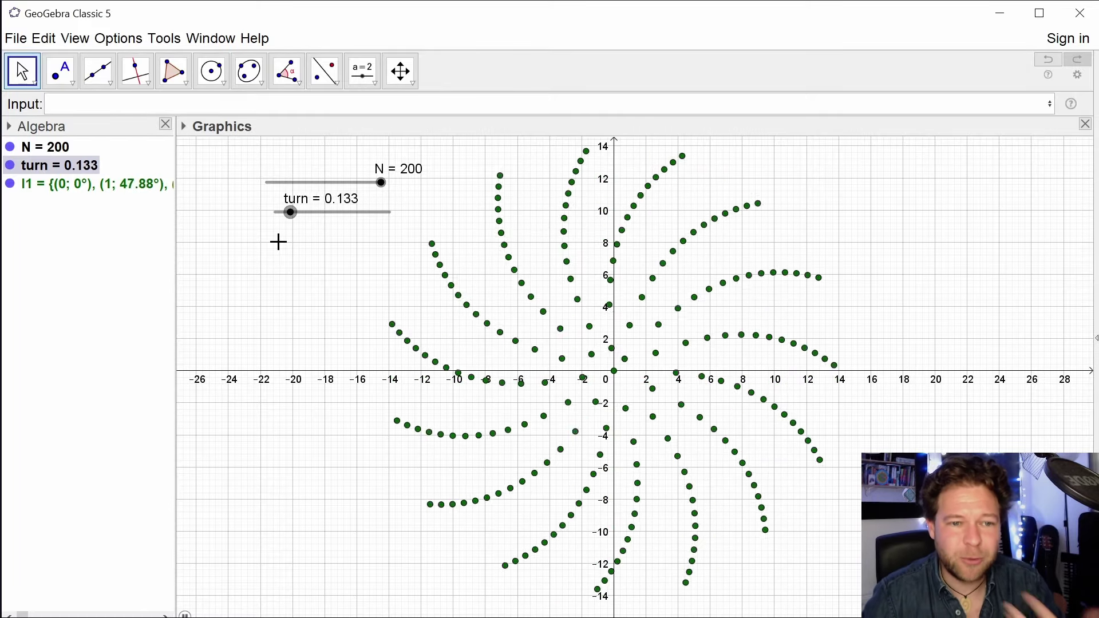
{"action": "right_click", "coordinate": [277, 214]}
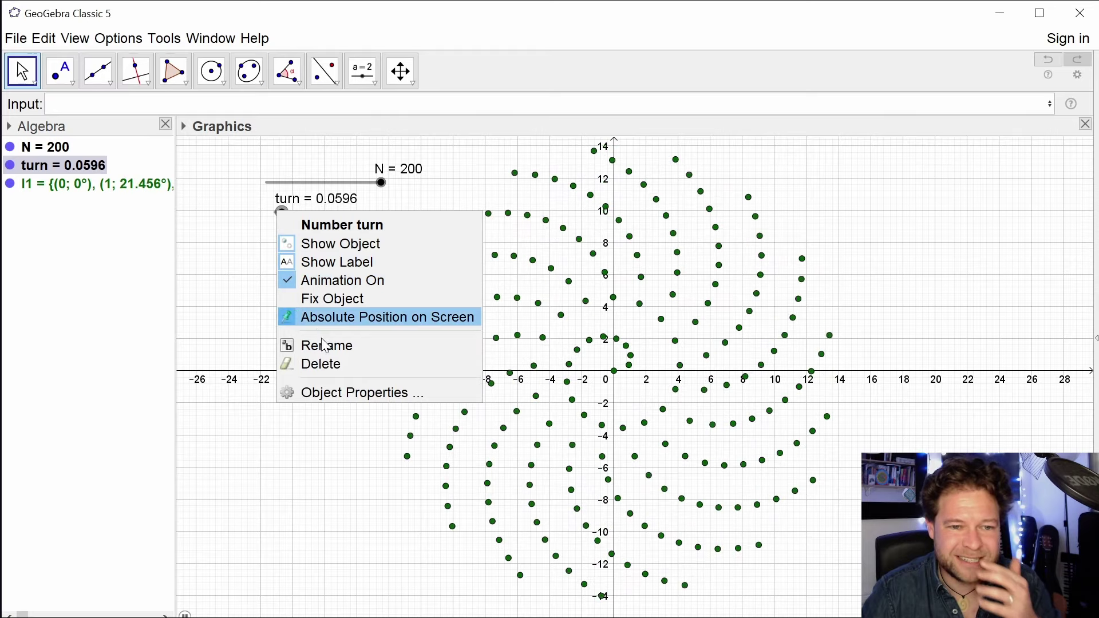
{"action": "left_click", "coordinate": [341, 393]}
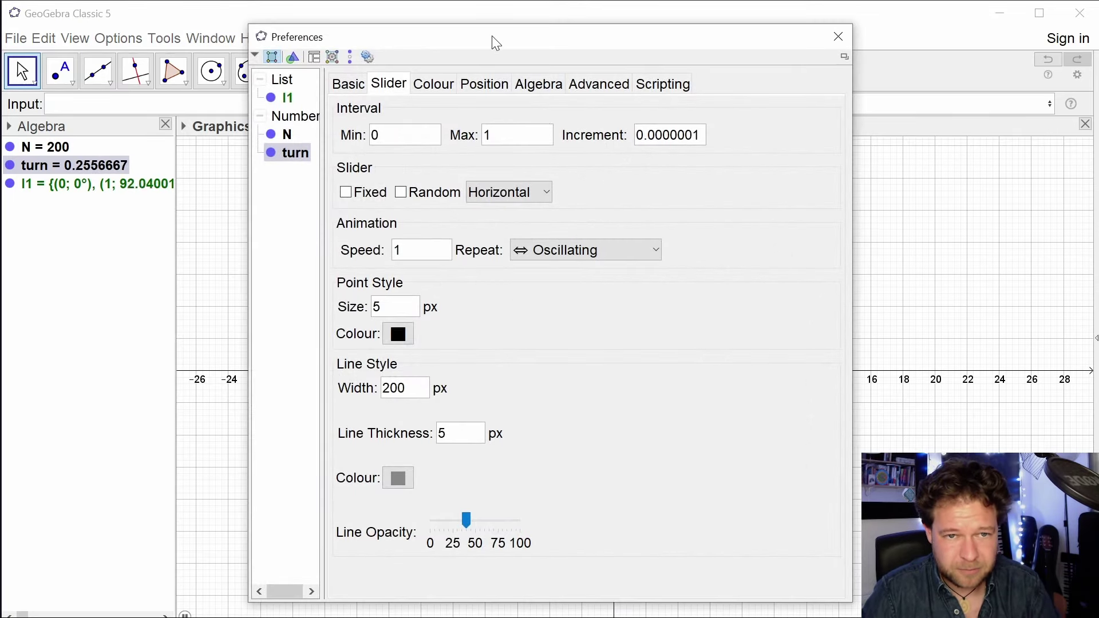
{"action": "left_click_drag", "start_coordinate": [496, 43], "coordinate": [400, 116]}
{"action": "left_click", "coordinate": [748, 128]}
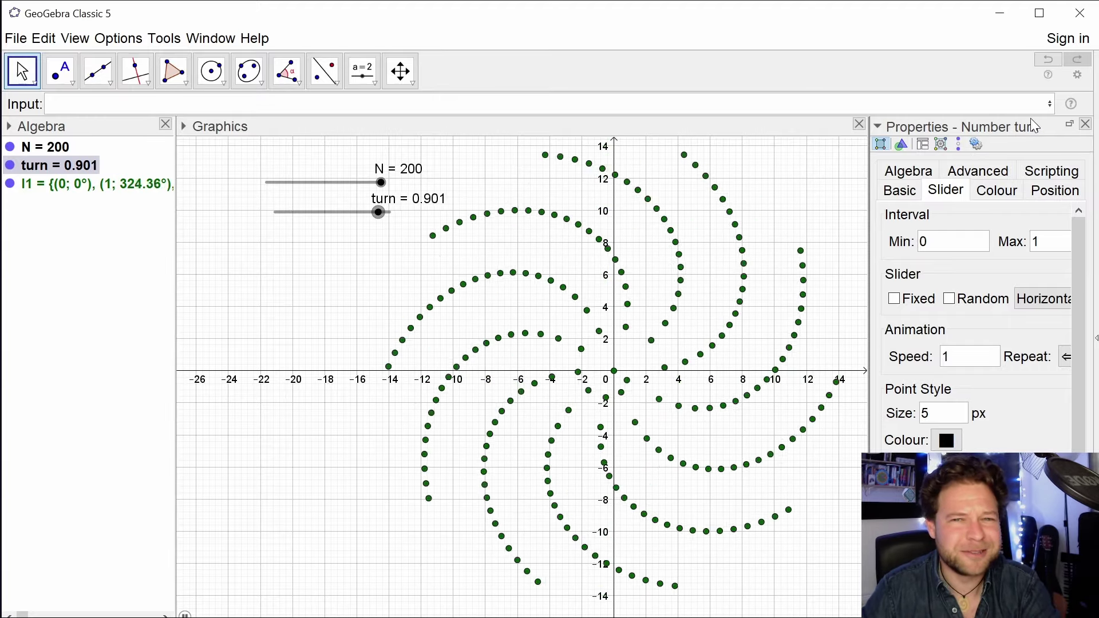
Undock the properties window, set turn's animation speed to 0.01, and close it.
{"action": "left_click", "coordinate": [1070, 125]}
{"action": "left_click_drag", "start_coordinate": [572, 120], "coordinate": [404, 59]}
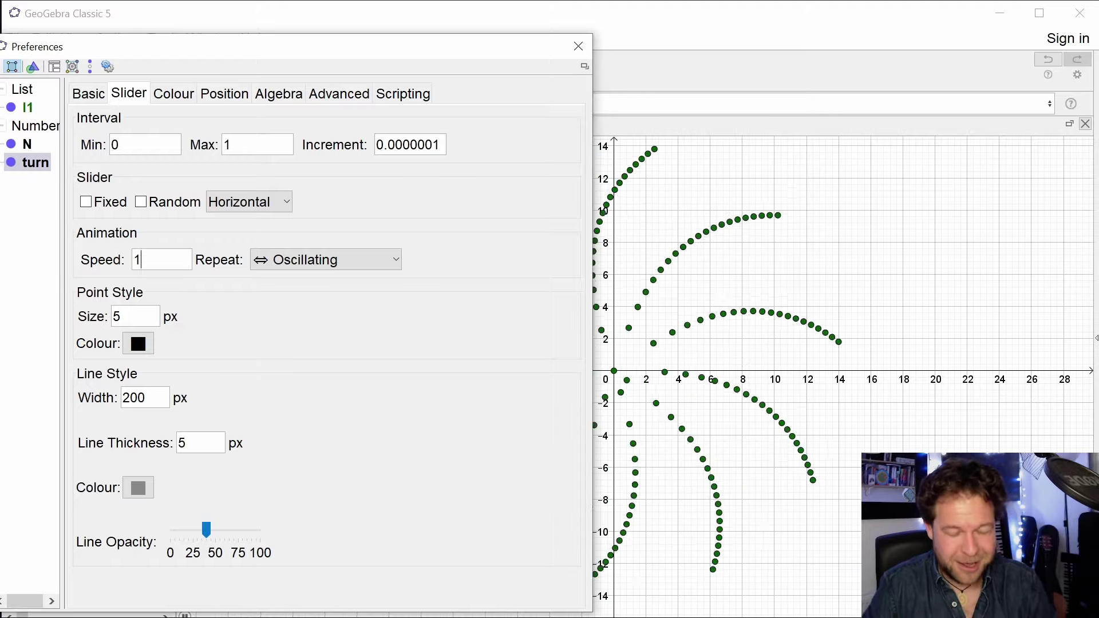
{"action": "left_click_drag", "start_coordinate": [268, 56], "coordinate": [700, 68]}
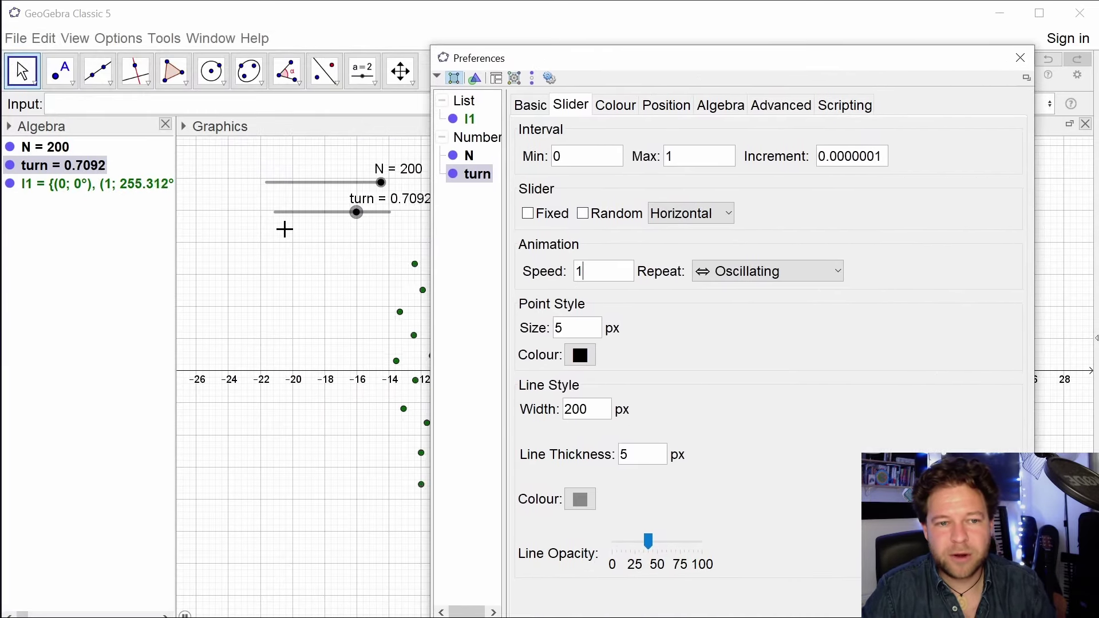
{"action": "left_click", "coordinate": [595, 274]}
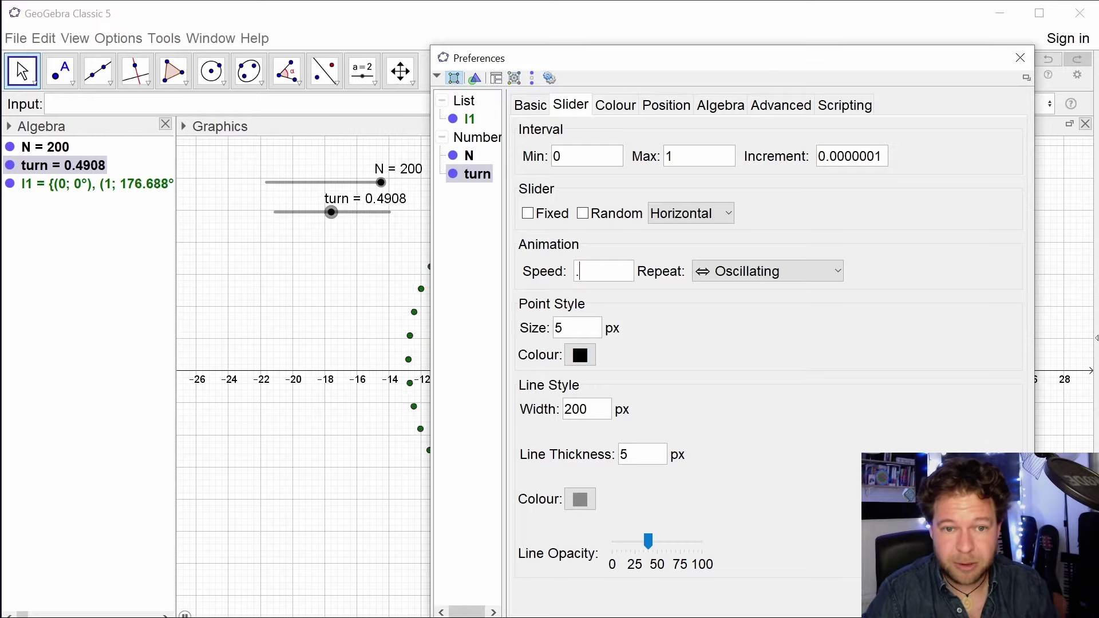
{"action": "left_click_drag", "start_coordinate": [604, 61], "coordinate": [83, 97]}
{"action": "key", "text": "BackSpace"}
{"action": "type", "text": "01"}
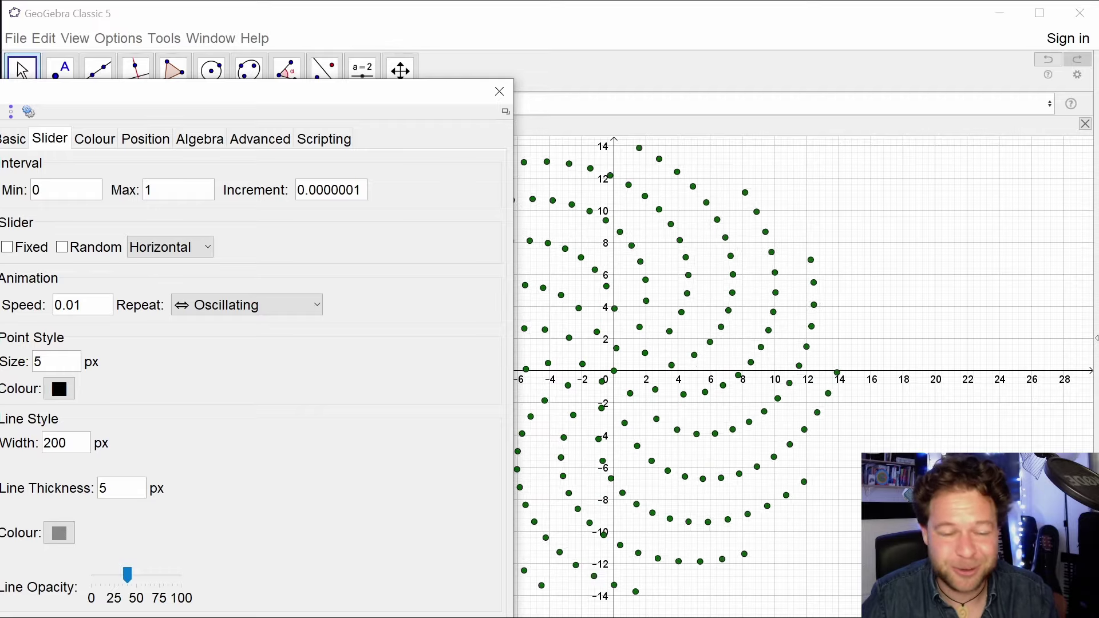
{"action": "left_click", "coordinate": [499, 92]}
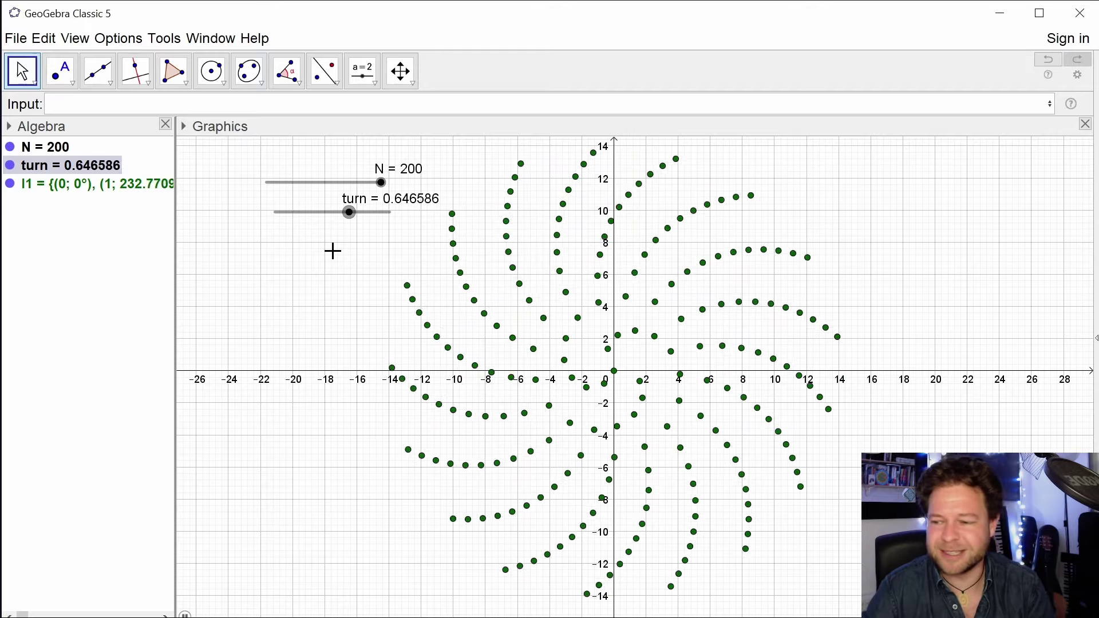
Reopen turn's Object Properties and set its animation speed to 1.
{"action": "right_click", "coordinate": [350, 214]}
{"action": "left_click", "coordinate": [372, 395]}
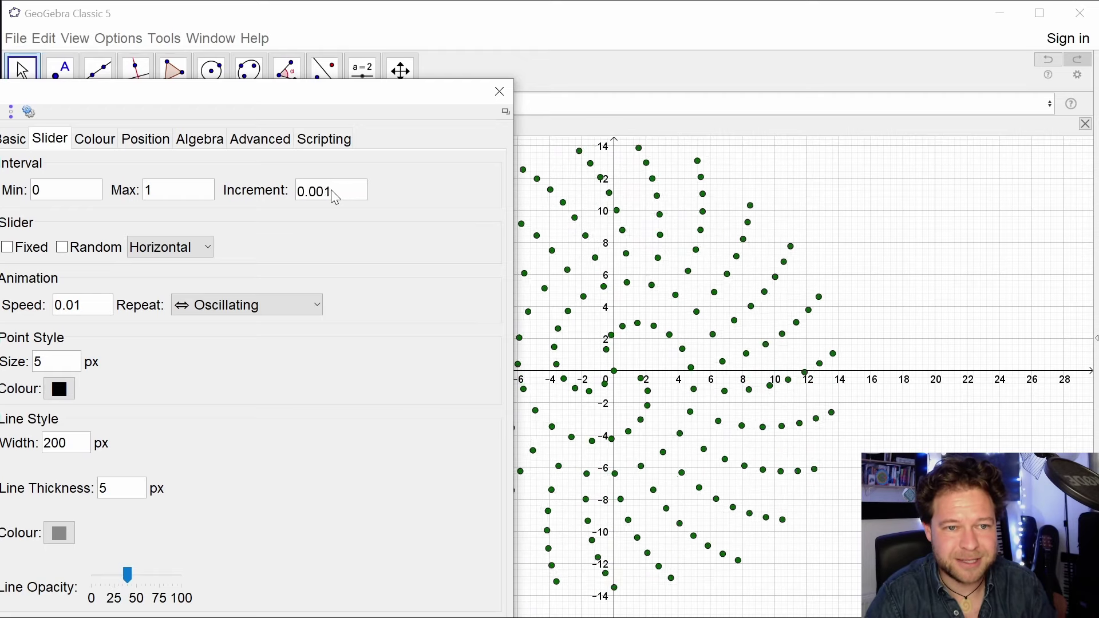
{"action": "left_click", "coordinate": [506, 87]}
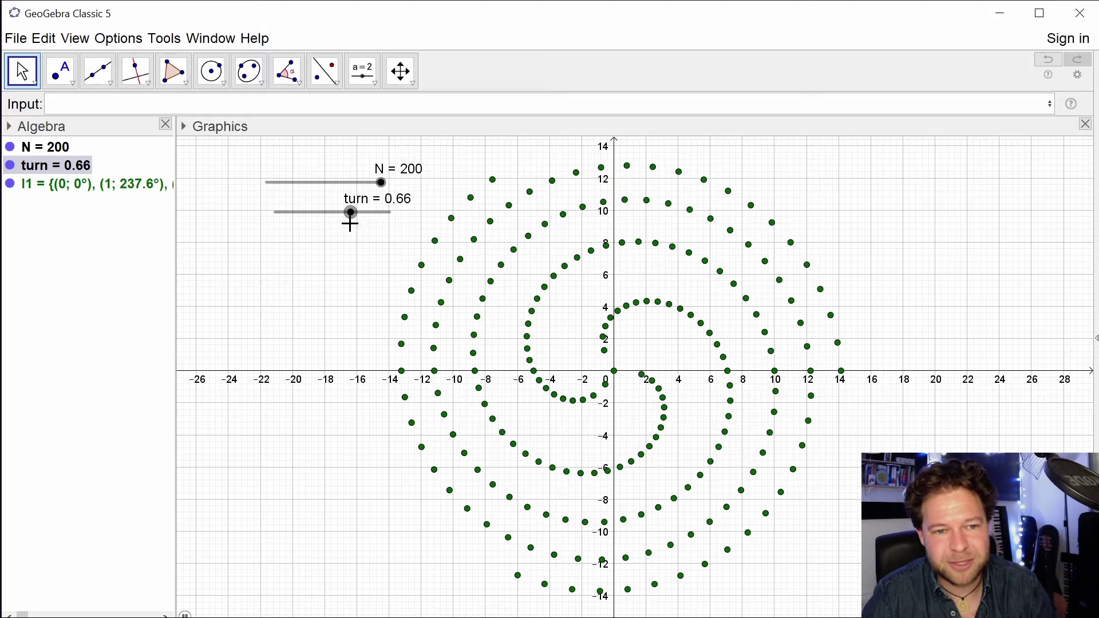
{"action": "right_click", "coordinate": [348, 222]}
{"action": "left_click", "coordinate": [424, 394]}
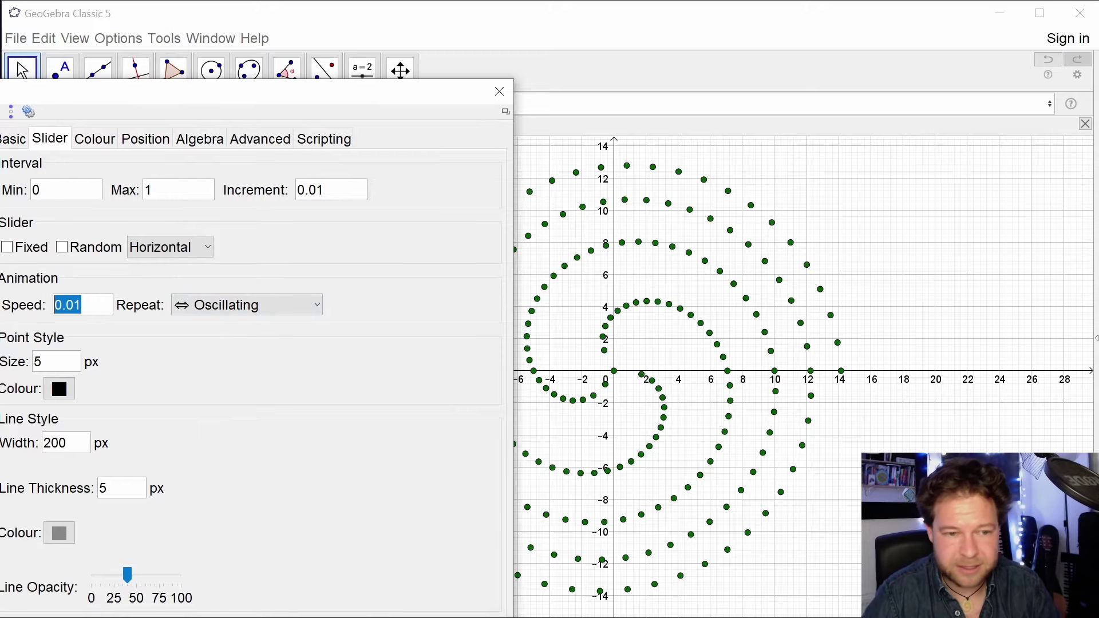
{"action": "type", "text": "1"}
{"action": "key", "text": "Return"}
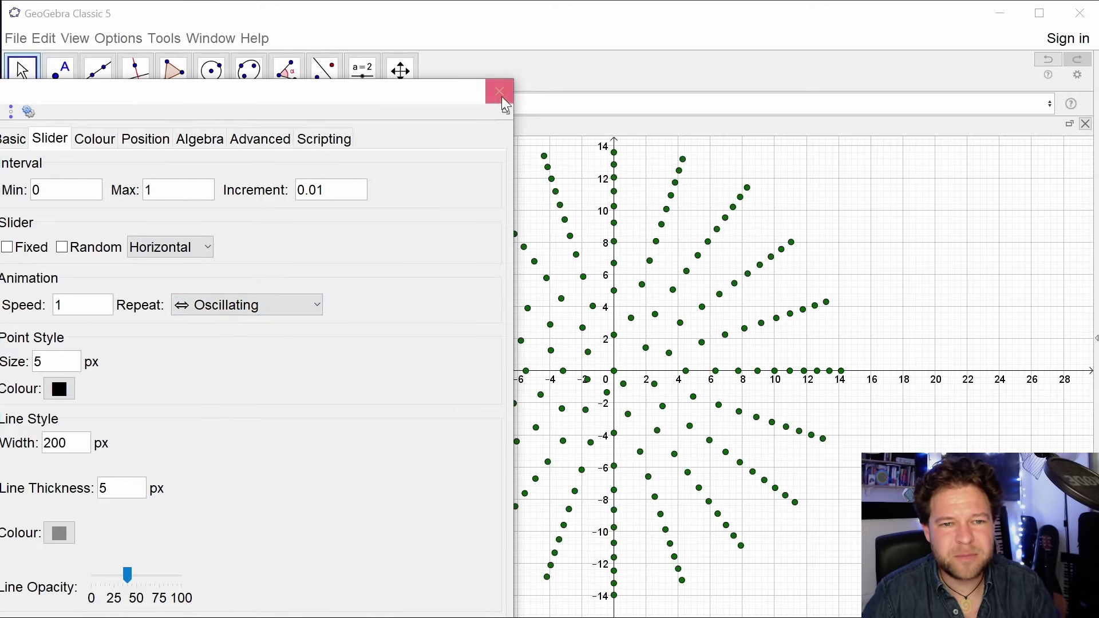
{"action": "left_click", "coordinate": [503, 99]}
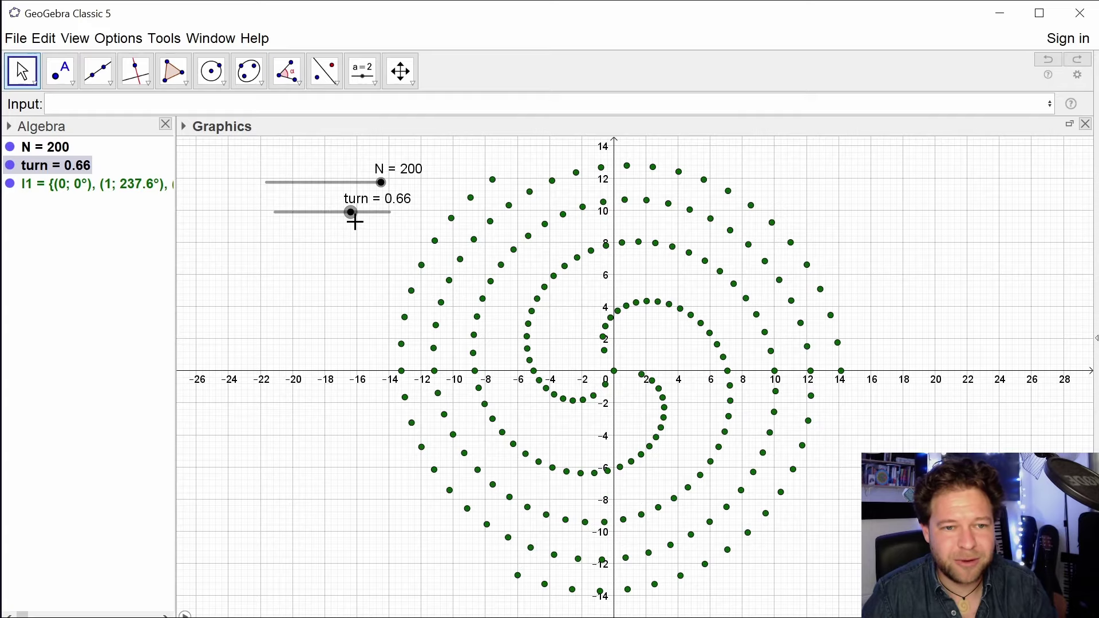
Review turn's properties again, then switch its animation back on.
{"action": "right_click", "coordinate": [351, 213]}
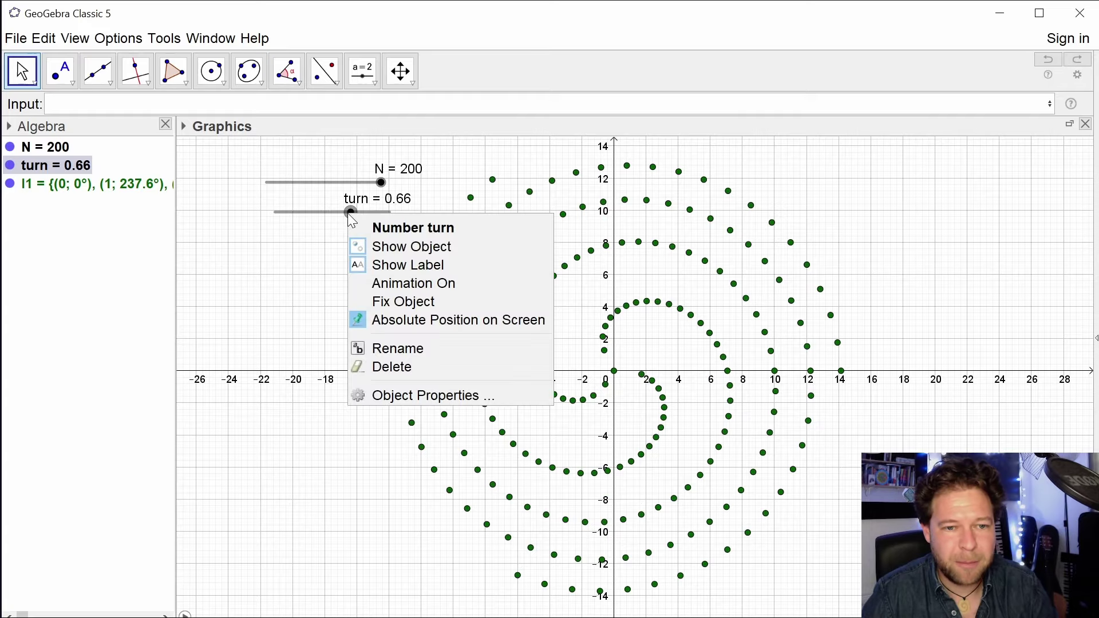
{"action": "left_click", "coordinate": [439, 395]}
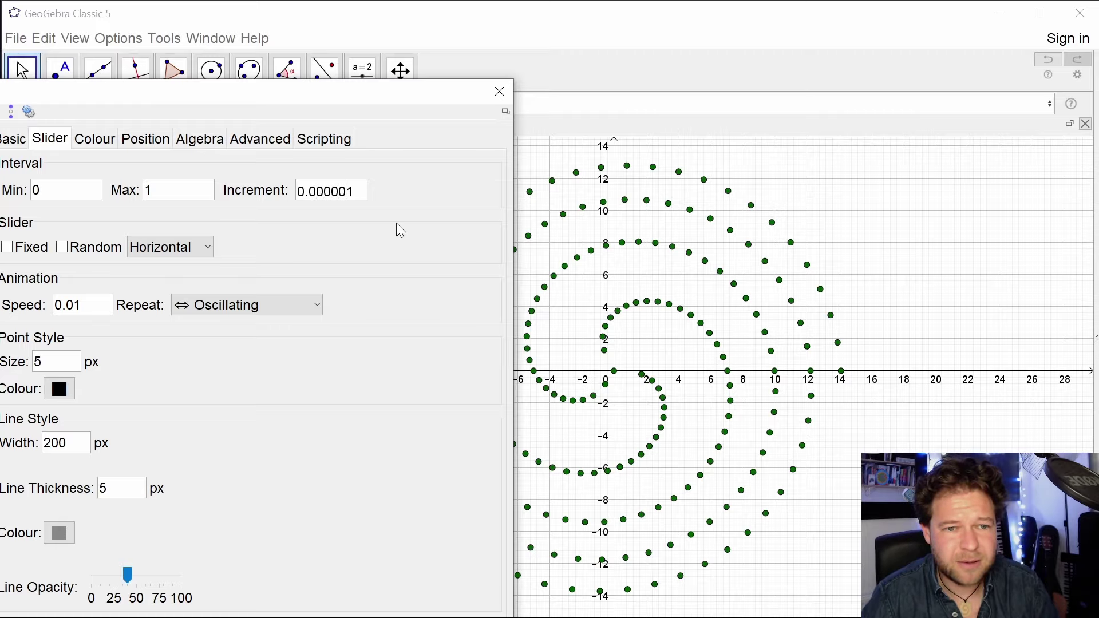
{"action": "left_click", "coordinate": [500, 92]}
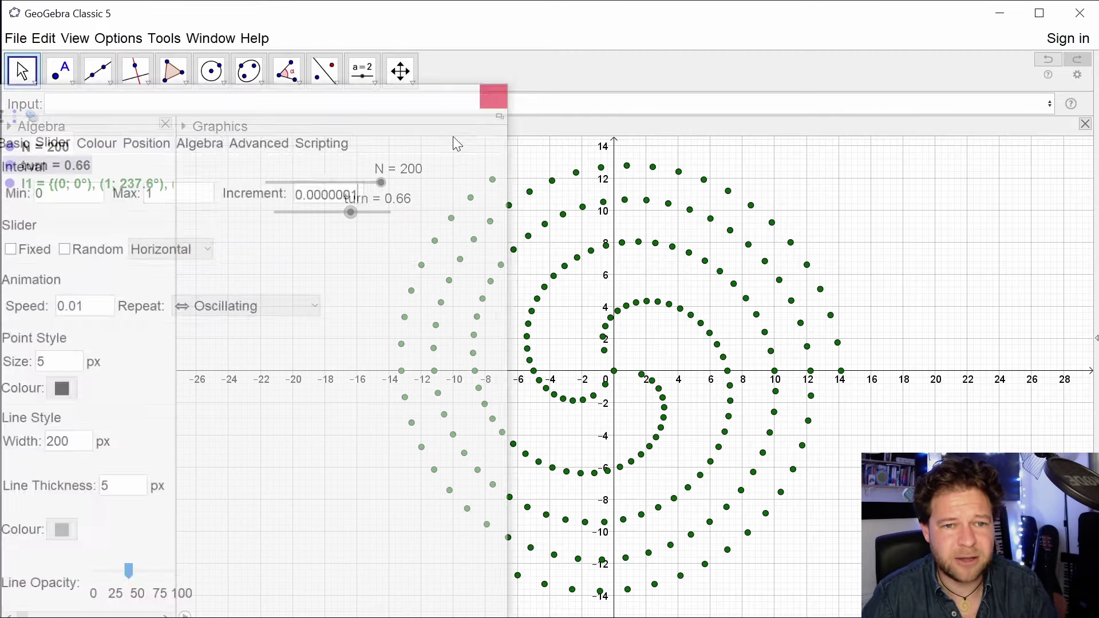
{"action": "right_click", "coordinate": [351, 213]}
{"action": "left_click", "coordinate": [391, 275]}
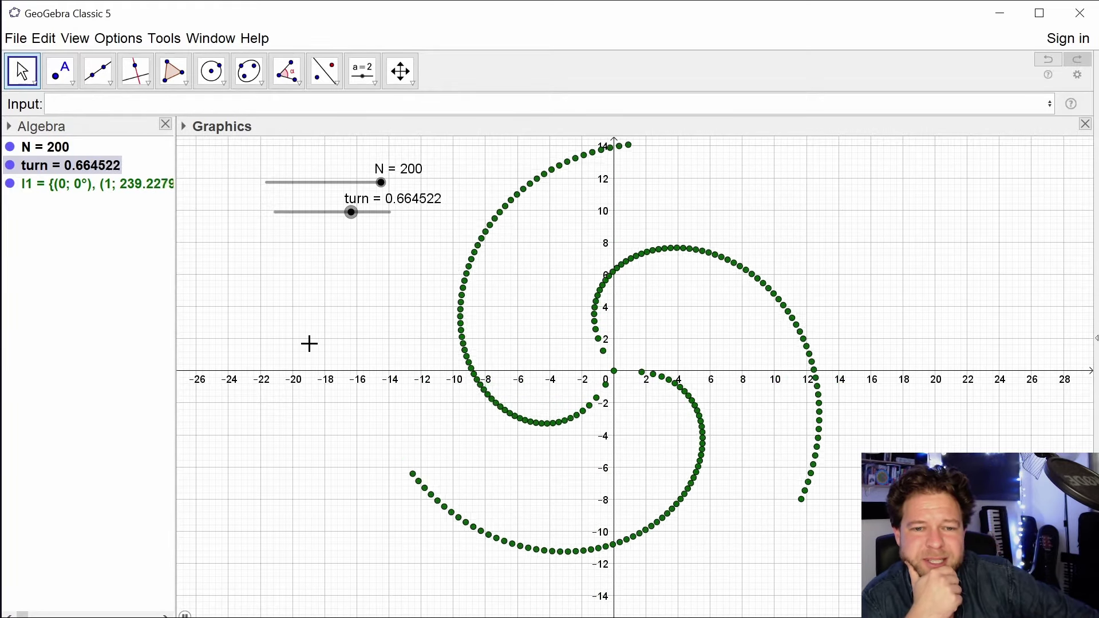
Hide the axes and the grid in the graphics view.
{"action": "left_click", "coordinate": [185, 127]}
{"action": "left_click", "coordinate": [187, 146]}
{"action": "left_click", "coordinate": [204, 148]}
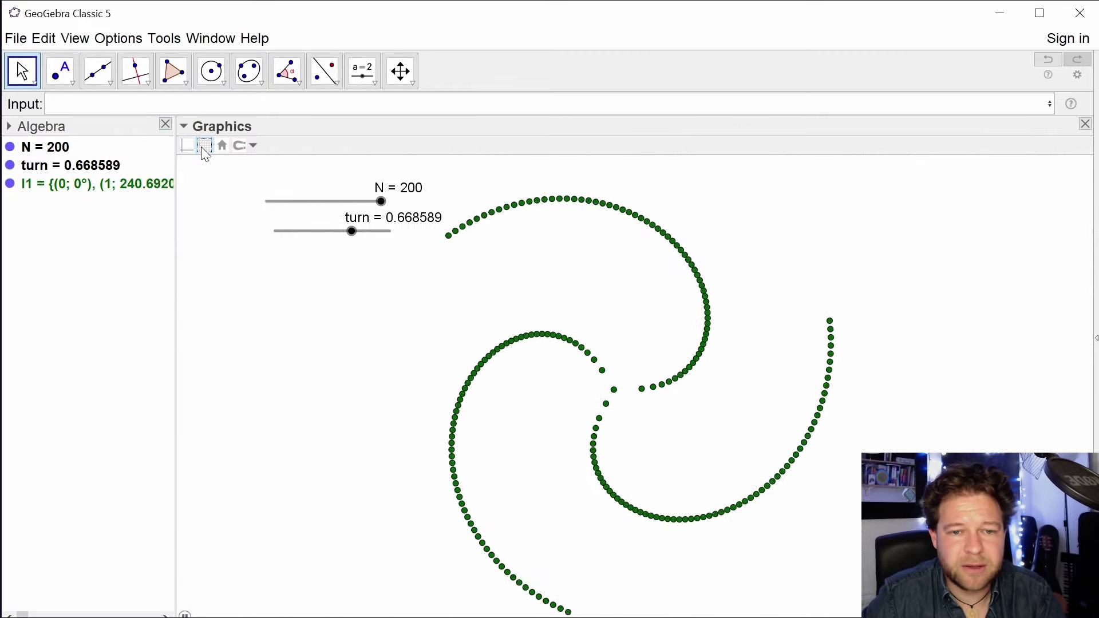
Set the graphics view background colour to a dark colour in Graphics settings.
{"action": "right_click", "coordinate": [254, 292]}
{"action": "left_click", "coordinate": [330, 493]}
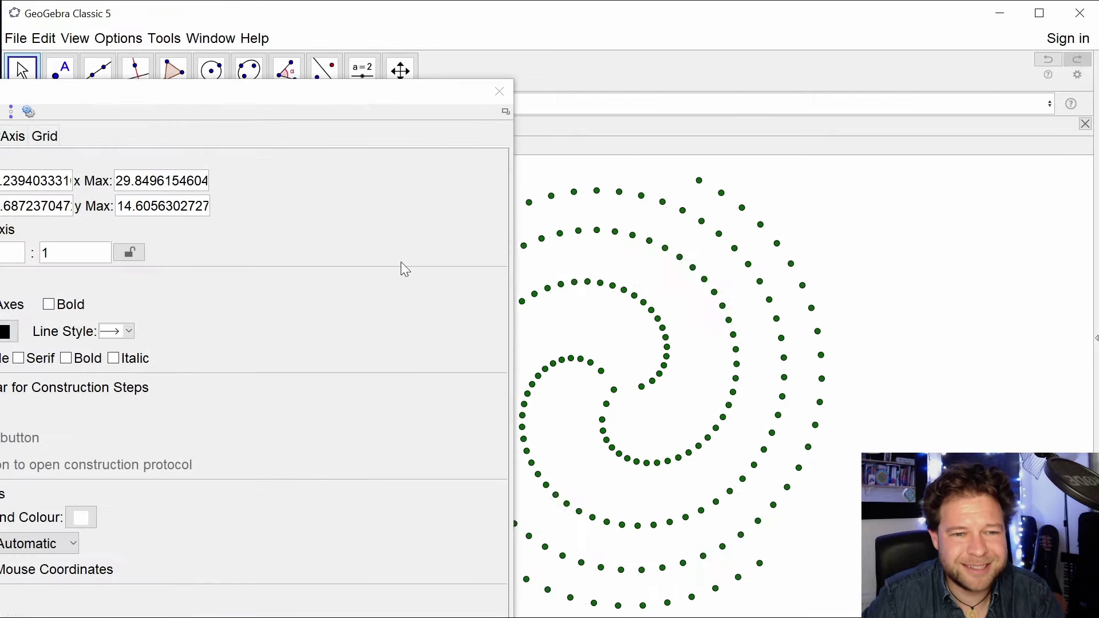
{"action": "left_click_drag", "start_coordinate": [266, 98], "coordinate": [465, 51]}
{"action": "left_click", "coordinate": [276, 470]}
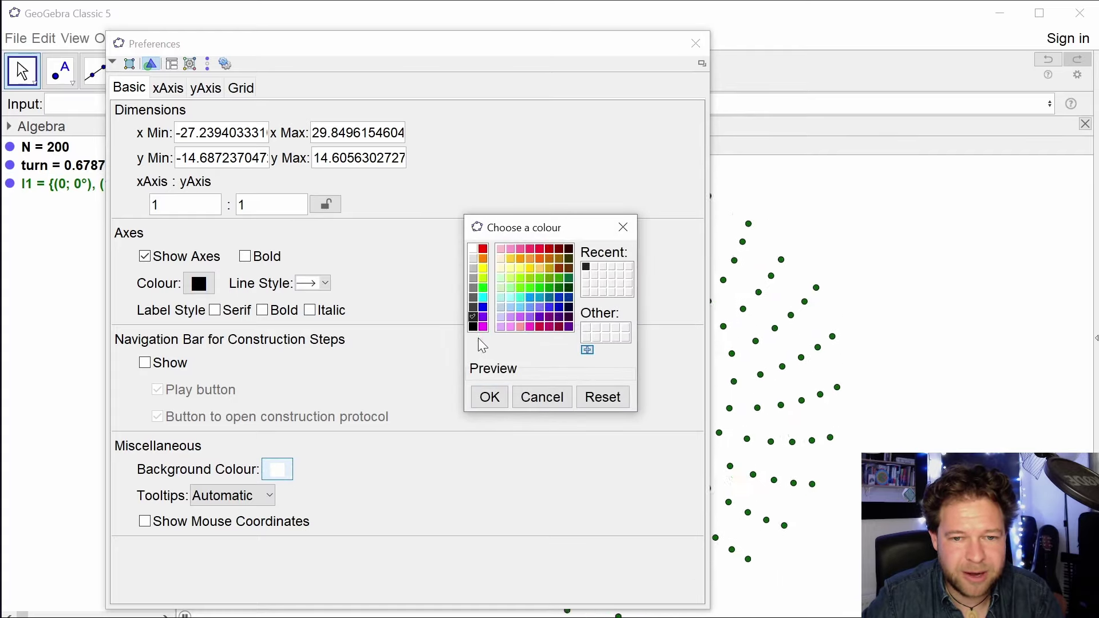
{"action": "left_click", "coordinate": [480, 409]}
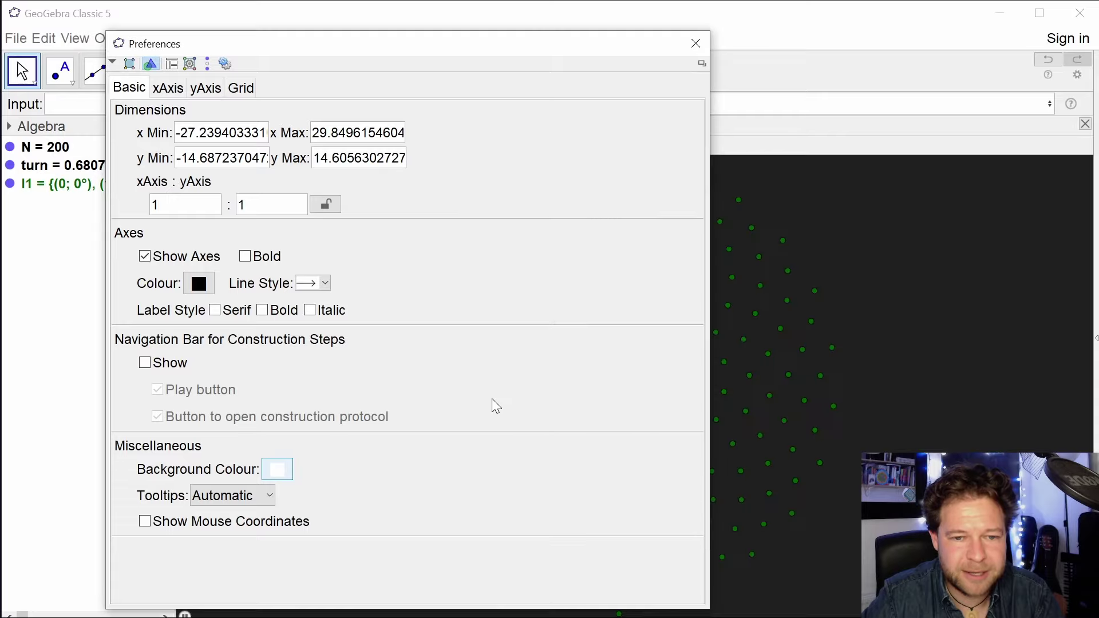
{"action": "left_click_drag", "start_coordinate": [478, 55], "coordinate": [771, 81]}
Select both sliders N and turn and make their labels white.
{"action": "left_click", "coordinate": [993, 74]}
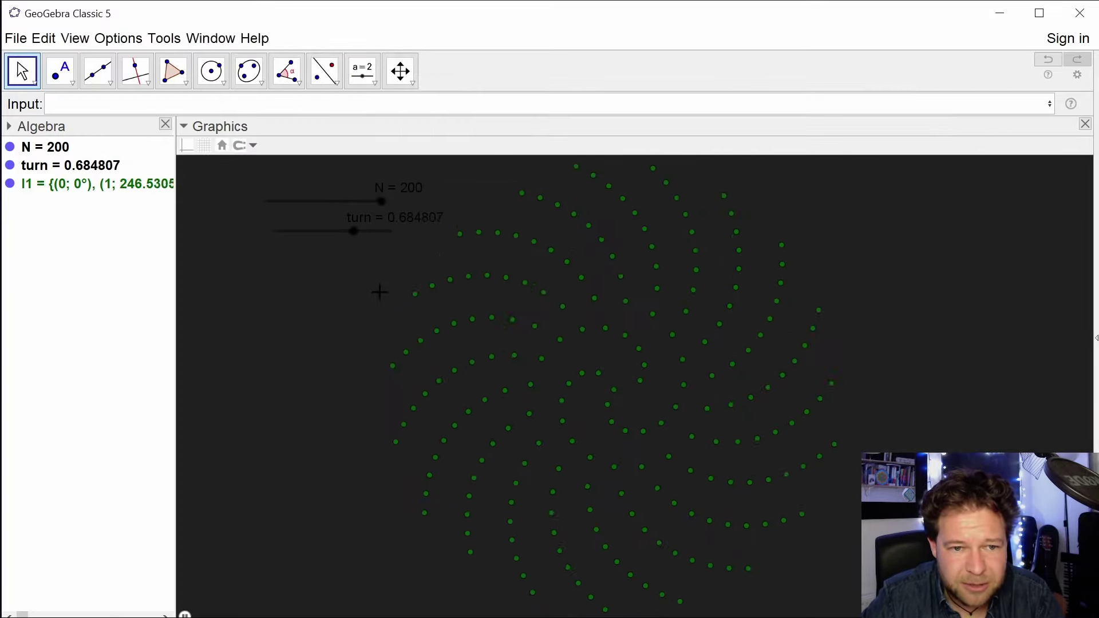
{"action": "left_click_drag", "start_coordinate": [258, 296], "coordinate": [454, 166]}
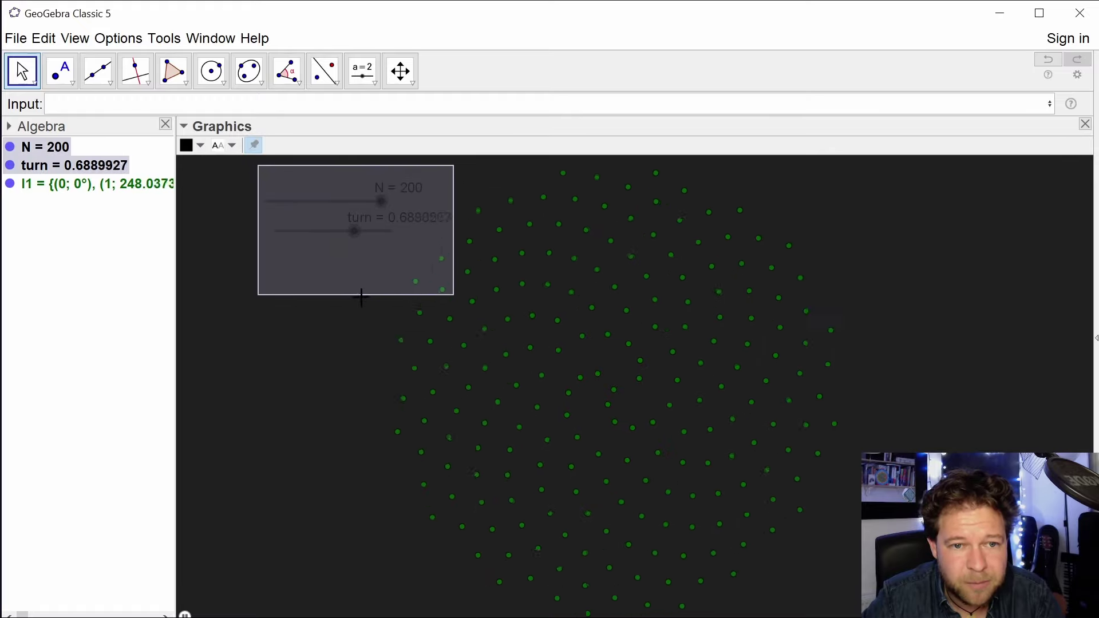
{"action": "left_click", "coordinate": [201, 145]}
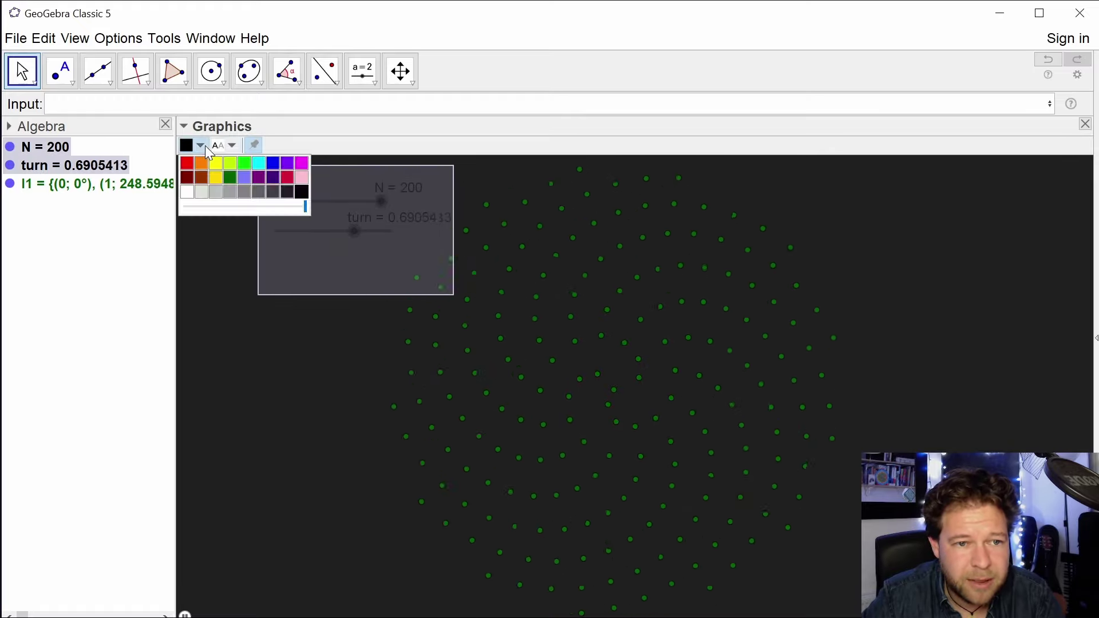
{"action": "left_click", "coordinate": [187, 193]}
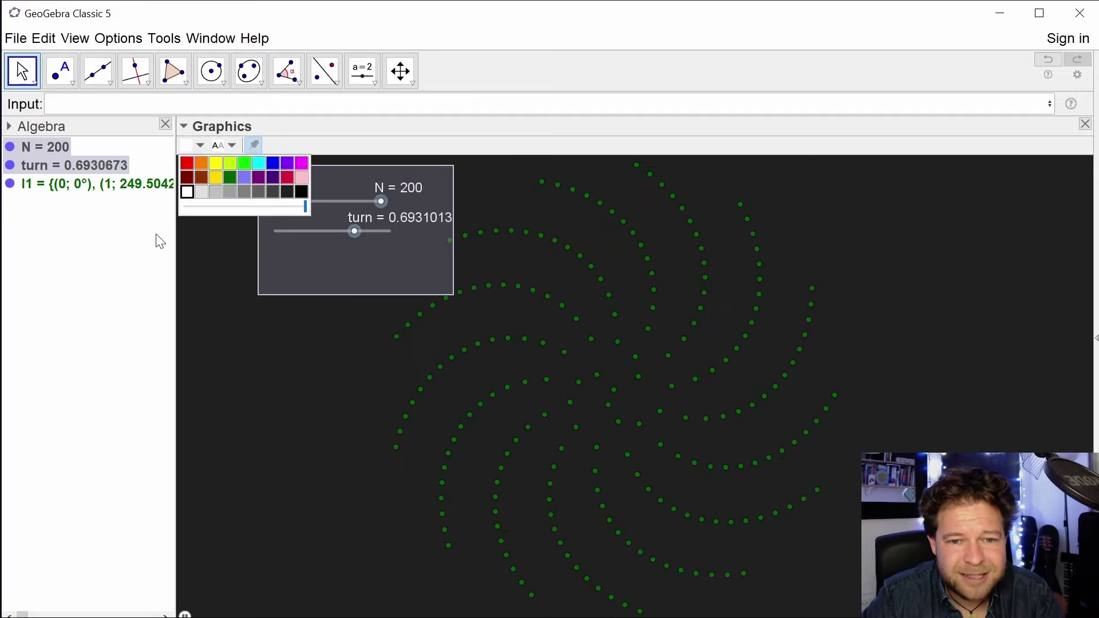
Colour the point list l1 cyan, then deselect it.
{"action": "left_click", "coordinate": [81, 186]}
{"action": "left_click", "coordinate": [200, 145]}
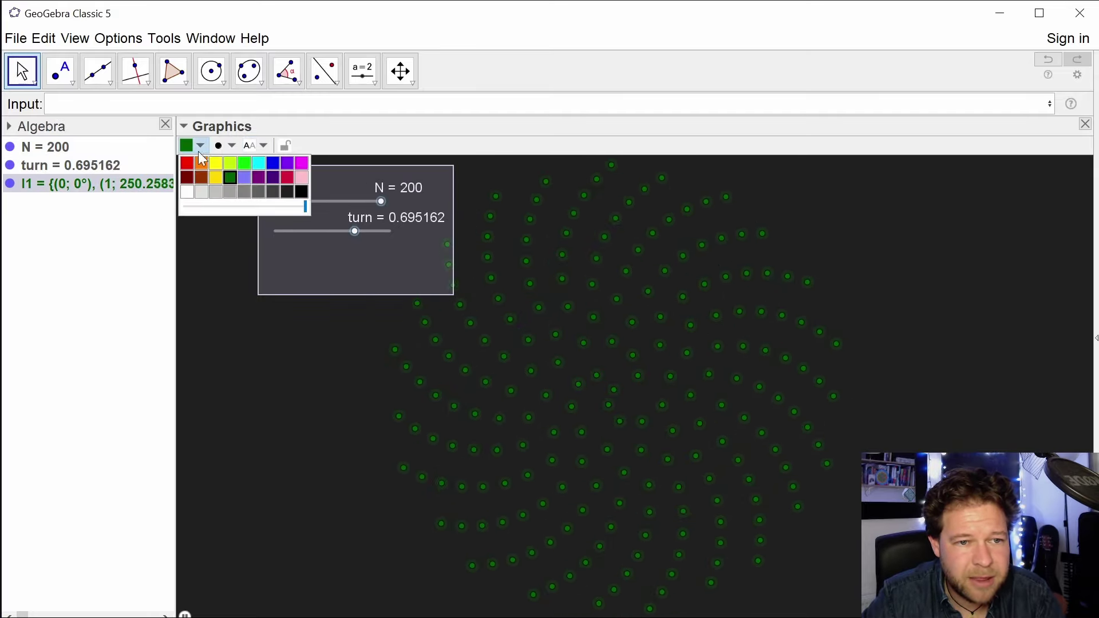
{"action": "left_click", "coordinate": [258, 163]}
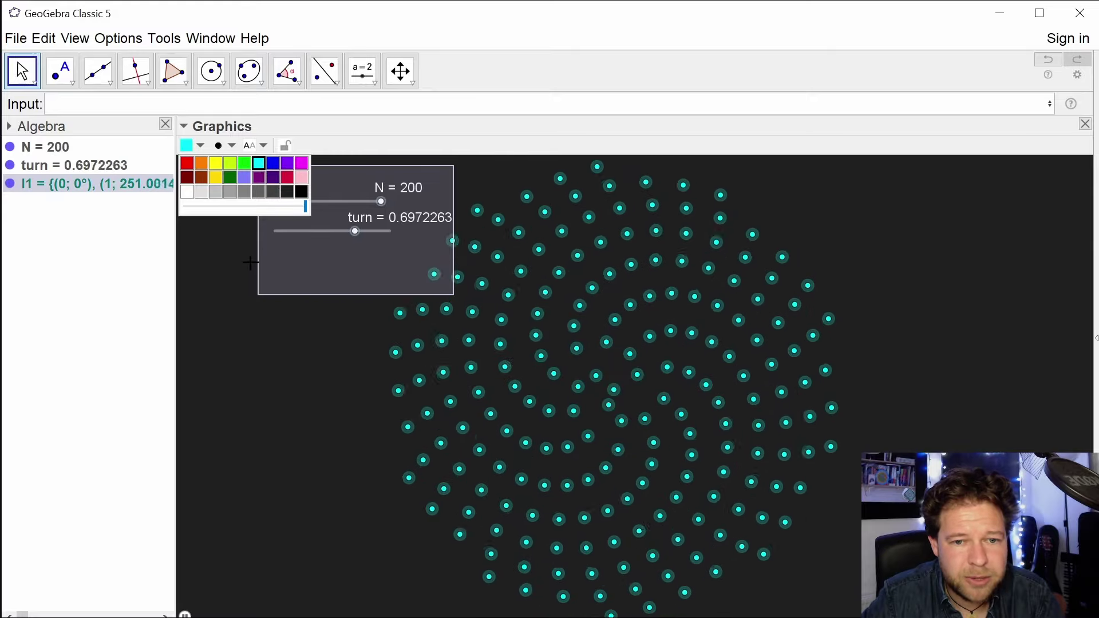
{"action": "left_click", "coordinate": [267, 326]}
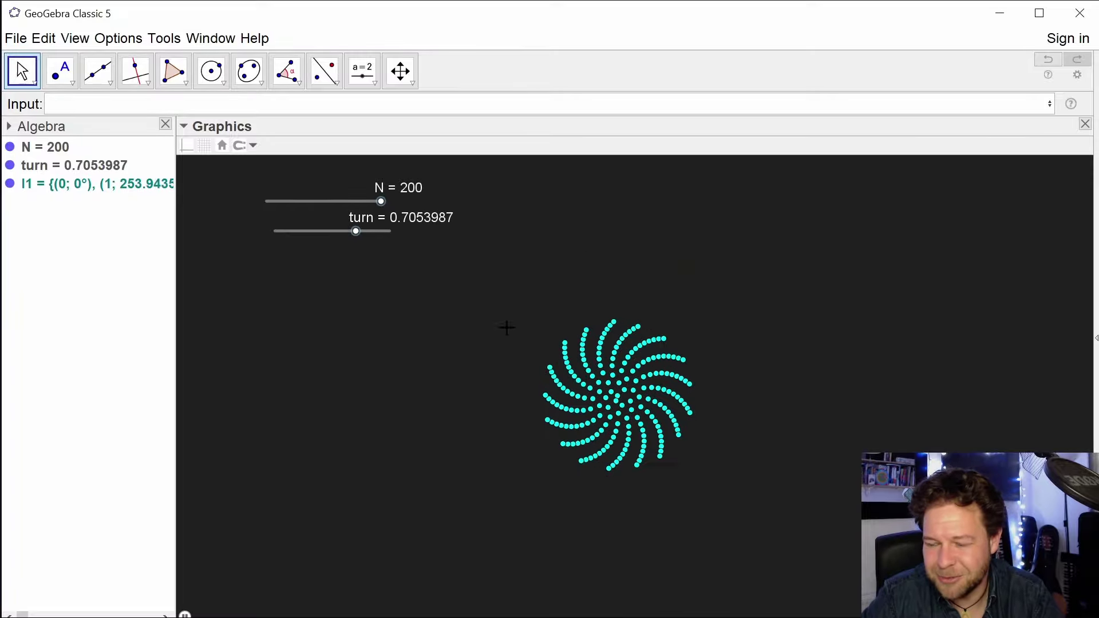
Check slider N's range in Object Properties, then drag N up to 1000.
{"action": "right_click", "coordinate": [382, 204]}
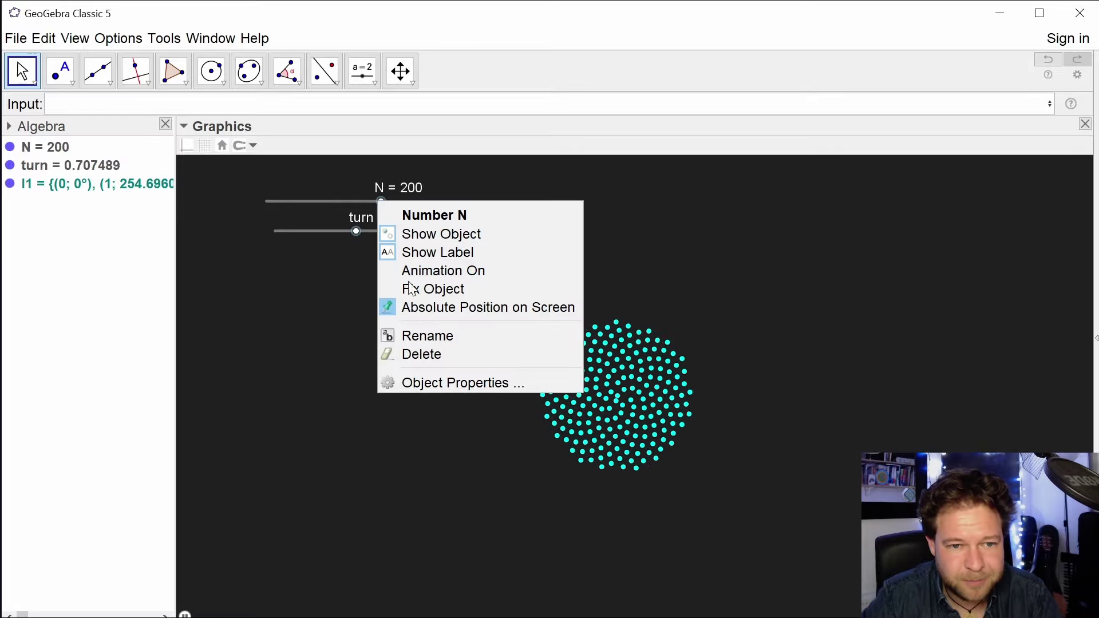
{"action": "left_click", "coordinate": [450, 383]}
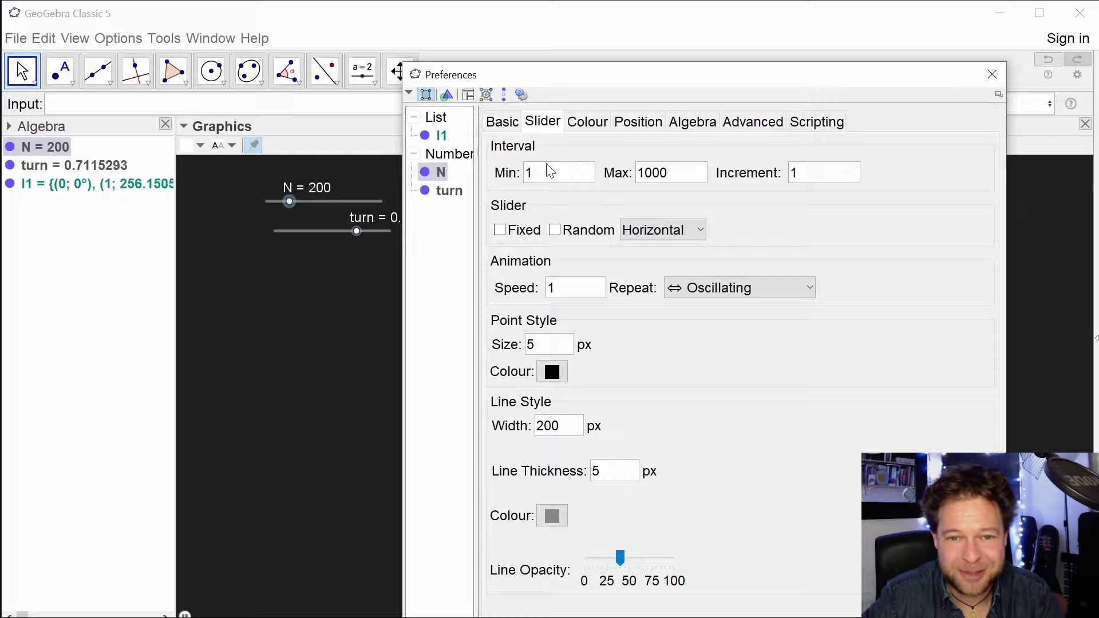
{"action": "left_click", "coordinate": [993, 74]}
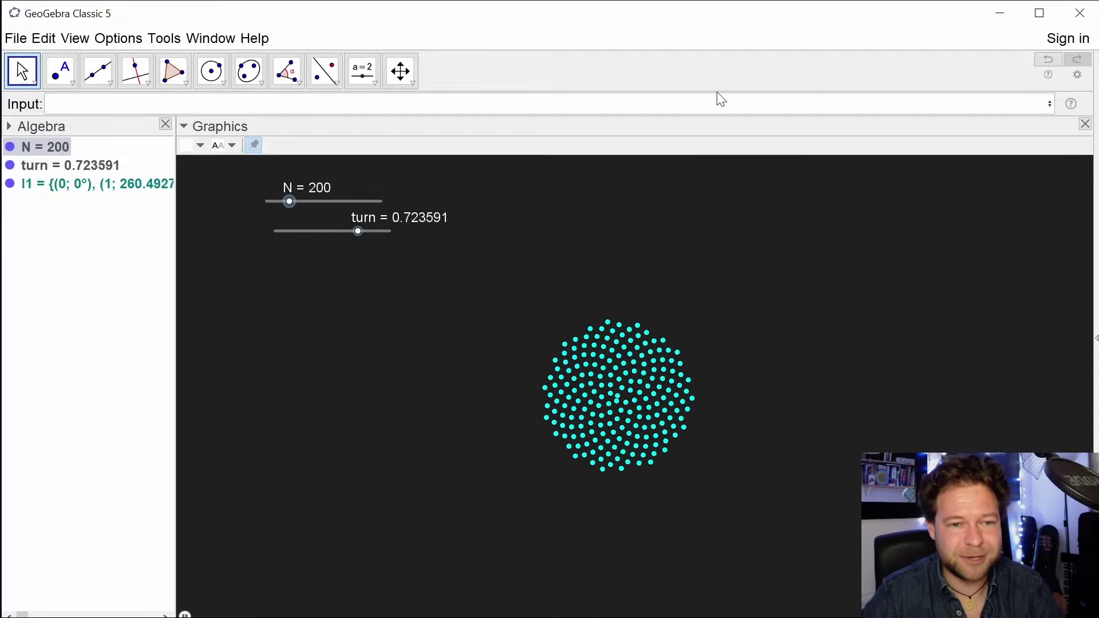
{"action": "left_click_drag", "start_coordinate": [290, 211], "coordinate": [406, 215]}
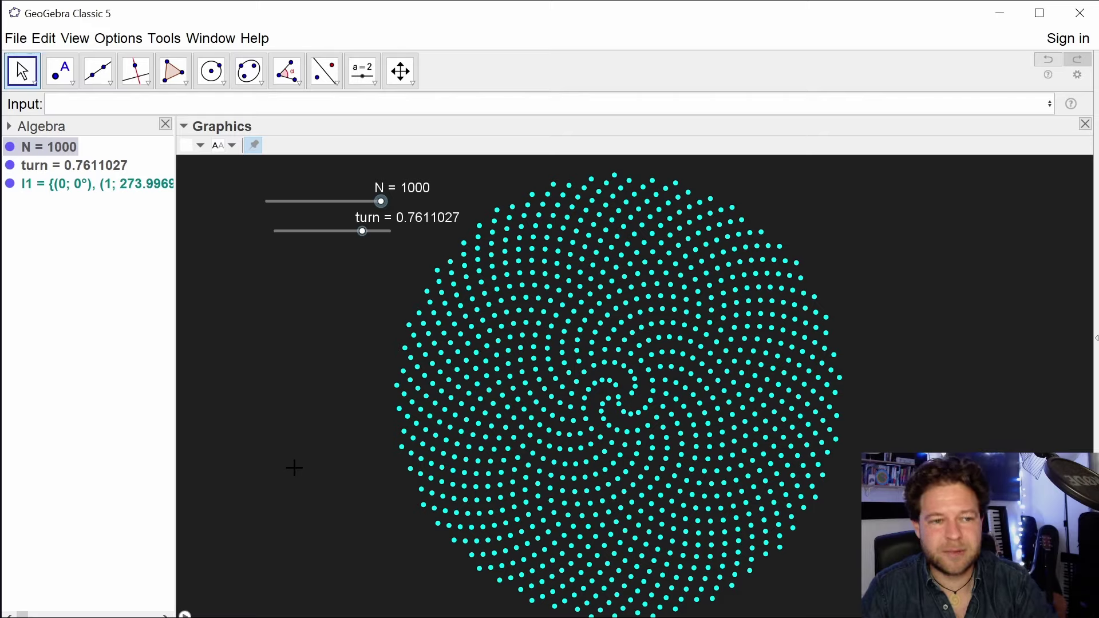
Create slider r with minimum 0, maximum 1 and increment 0.001.
{"action": "left_click", "coordinate": [362, 72]}
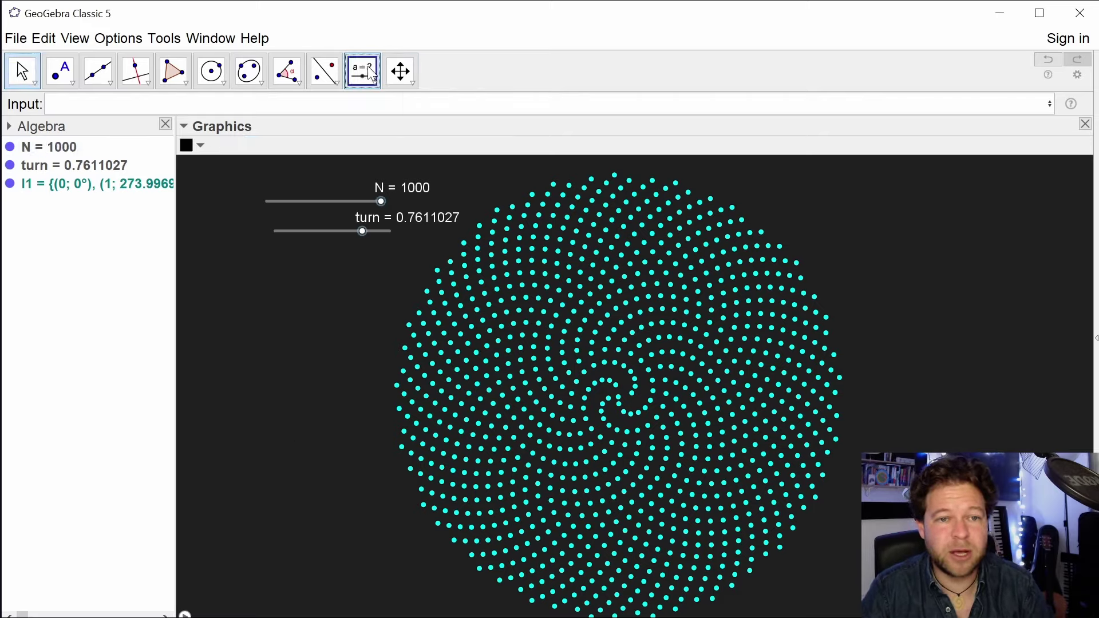
{"action": "left_click", "coordinate": [233, 275]}
{"action": "type", "text": "r"}
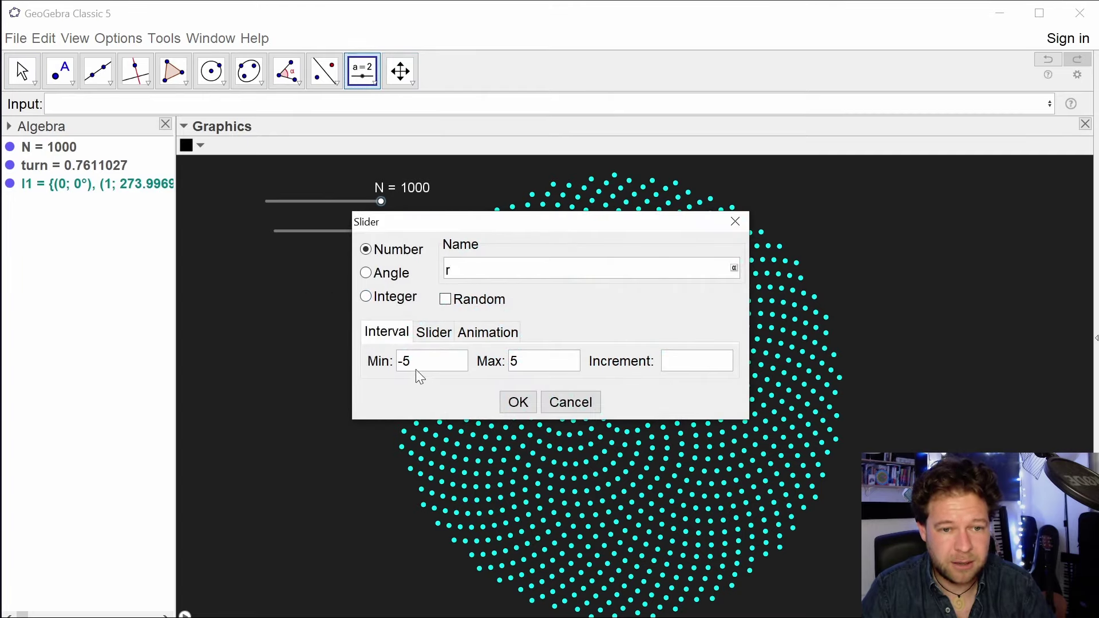
{"action": "left_click_drag", "start_coordinate": [415, 368], "coordinate": [375, 362]}
{"action": "type", "text": "0"}
{"action": "key", "text": "Tab"}
{"action": "key", "text": "BackSpace"}
{"action": "type", "text": "1"}
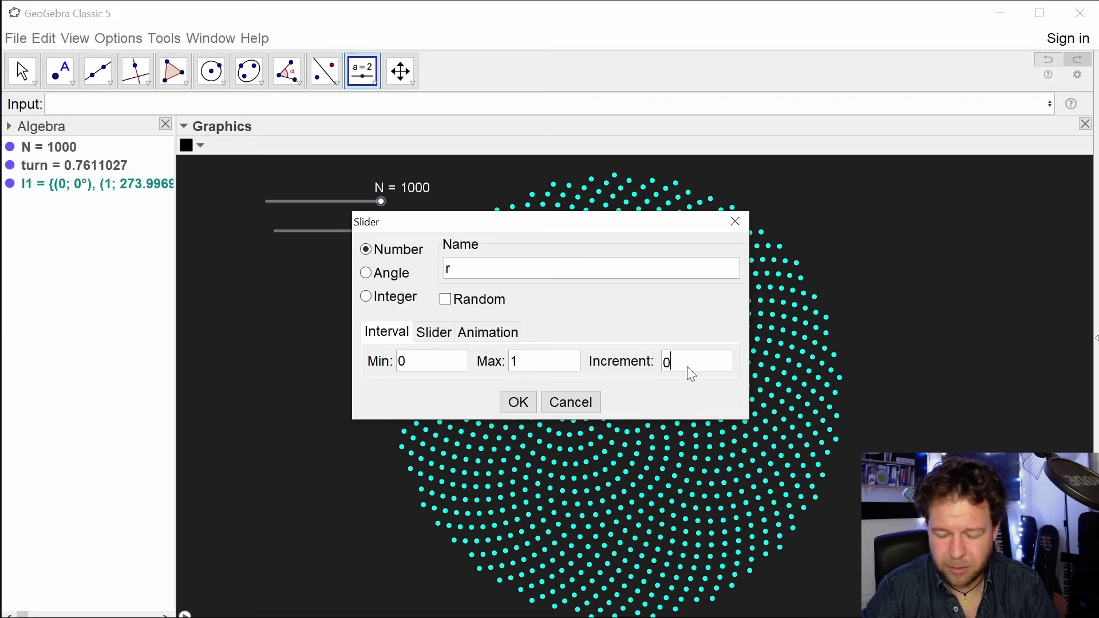
{"action": "left_click", "coordinate": [691, 375]}
{"action": "type", "text": "0.001"}
{"action": "left_click", "coordinate": [518, 402]}
Set slider r's colour to white in Object Properties.
{"action": "right_click", "coordinate": [348, 281]}
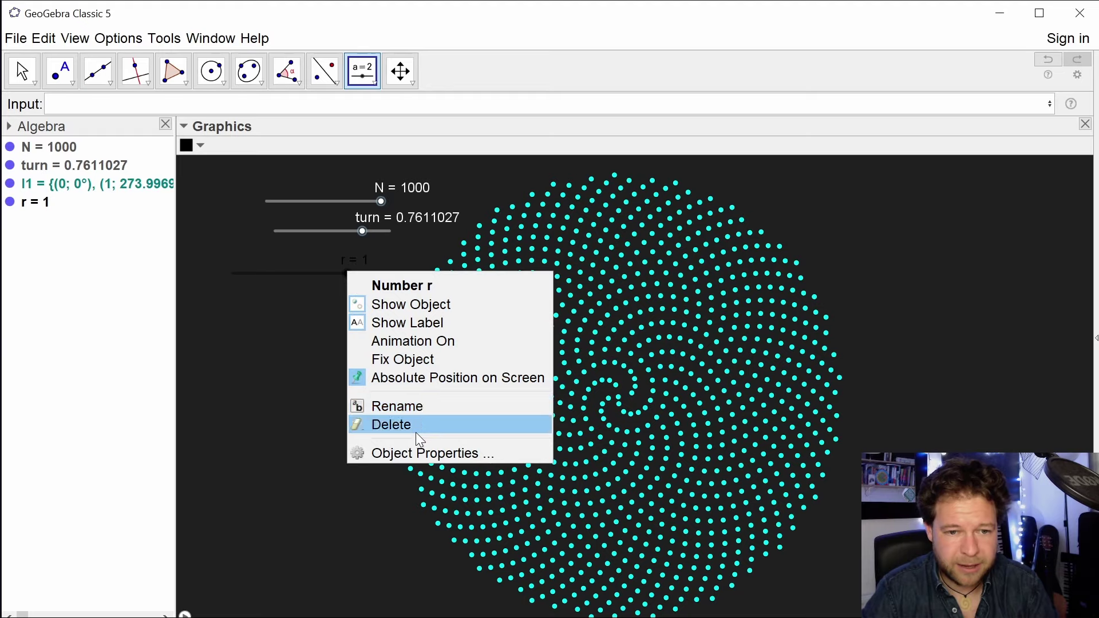
{"action": "left_click", "coordinate": [424, 452]}
{"action": "left_click", "coordinate": [502, 121]}
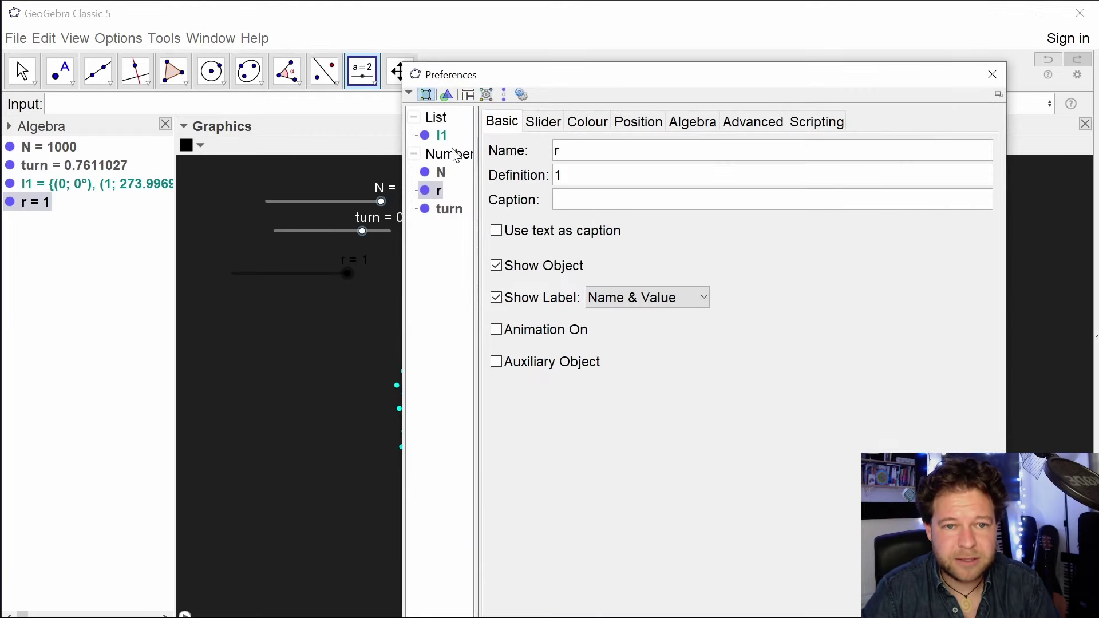
{"action": "left_click", "coordinate": [588, 121]}
{"action": "left_click", "coordinate": [498, 149]}
{"action": "left_click", "coordinate": [992, 74]}
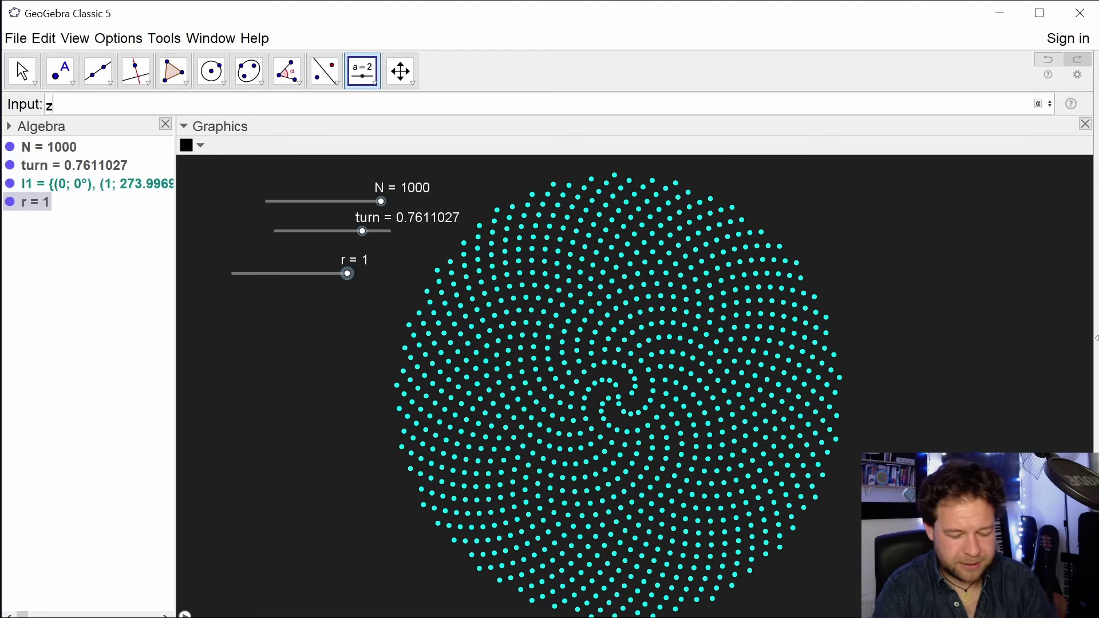
Start a Zip command in the Input bar with Circle(PP, r) as its expression.
{"action": "type", "text": "ip"}
{"action": "key", "text": "Return"}
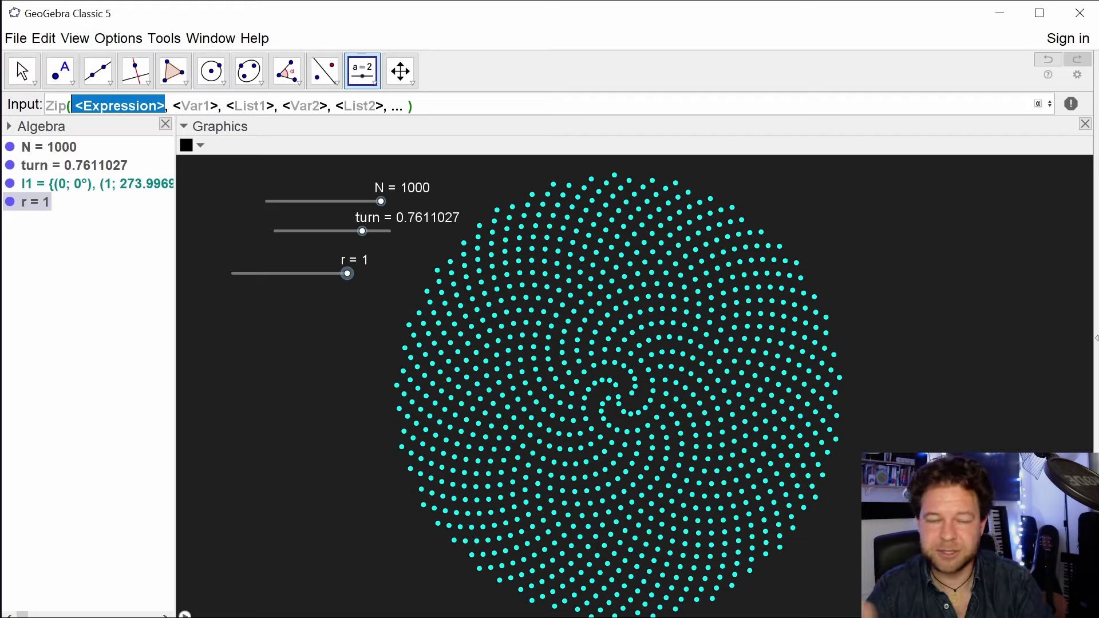
{"action": "type", "text": "circle"}
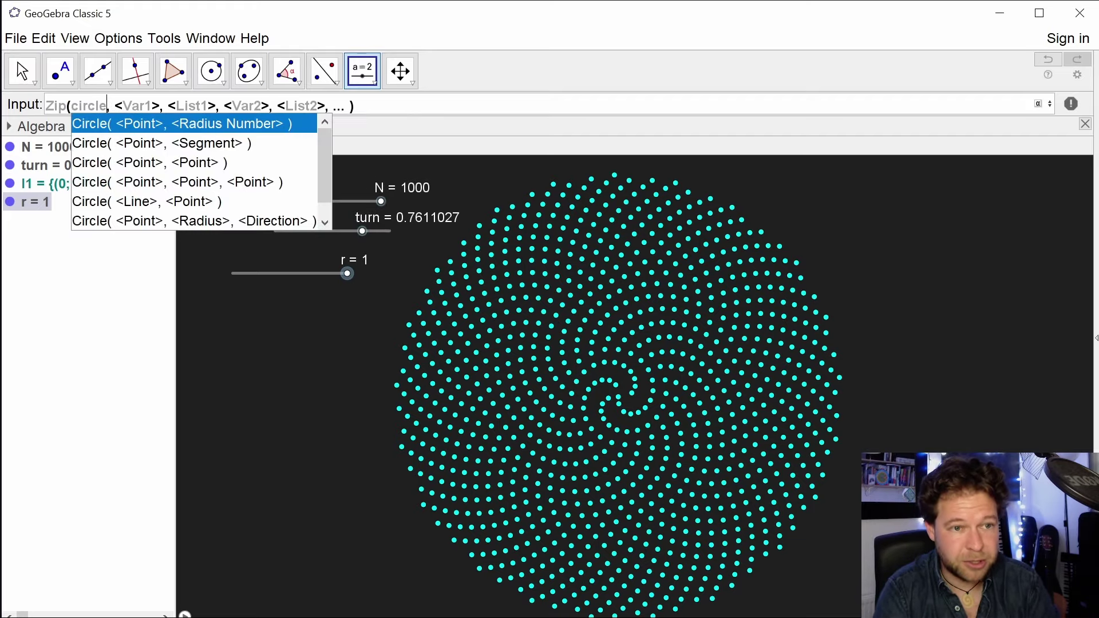
{"action": "key", "text": "Return"}
{"action": "type", "text": "PP"}
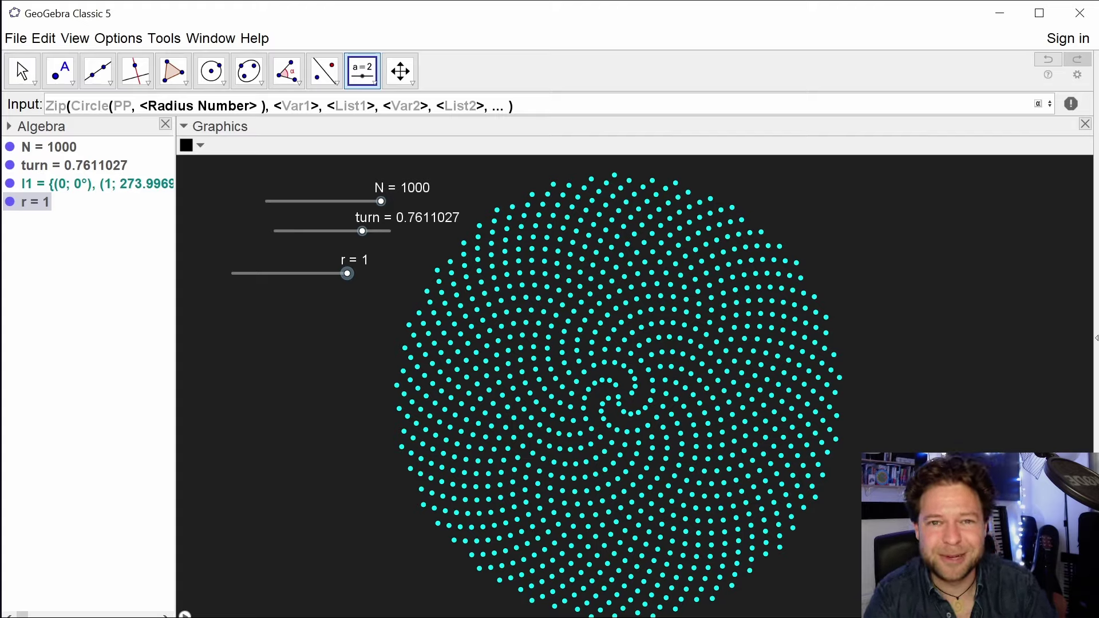
{"action": "key", "text": "Tab"}
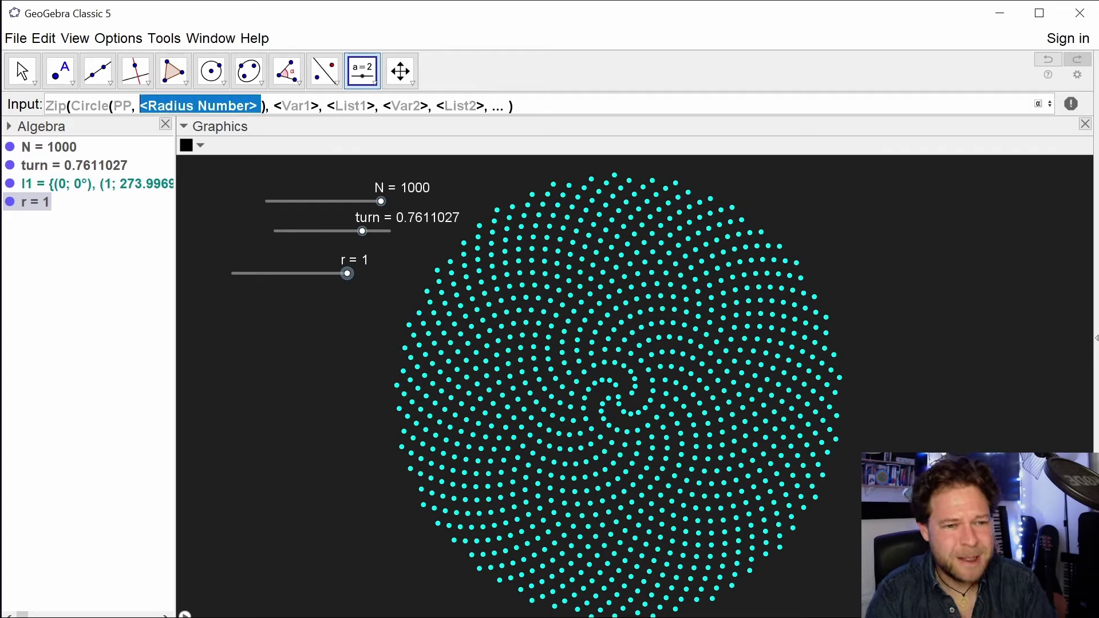
{"action": "type", "text": "r"}
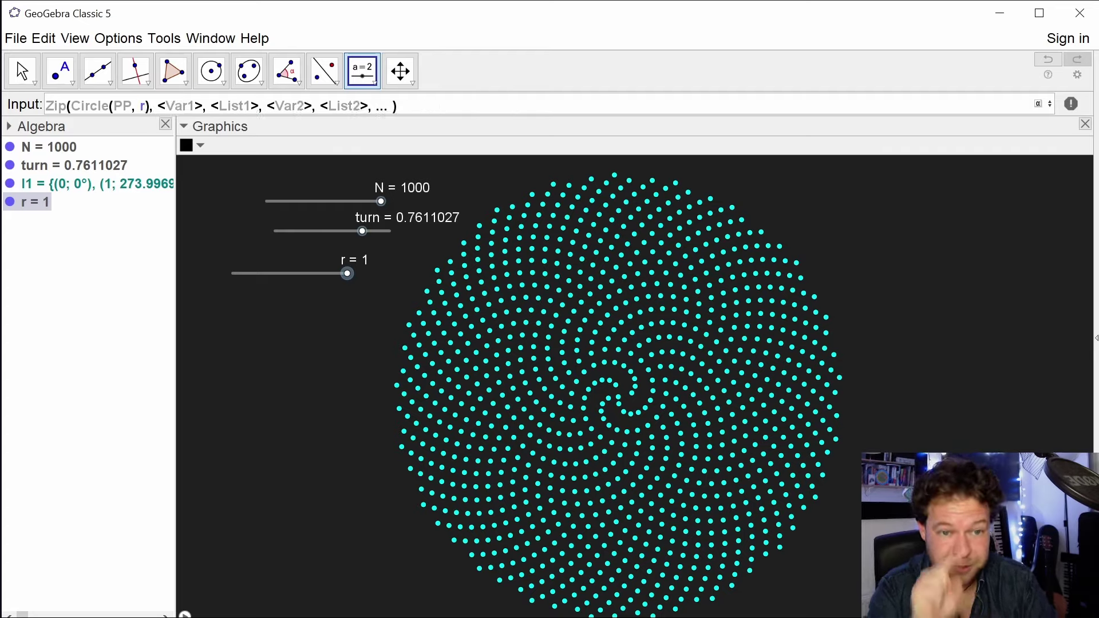
Complete Zip(Circle(PP, r), PP, l1), remove leftover placeholders, and submit to create l2.
{"action": "key", "text": "Tab"}
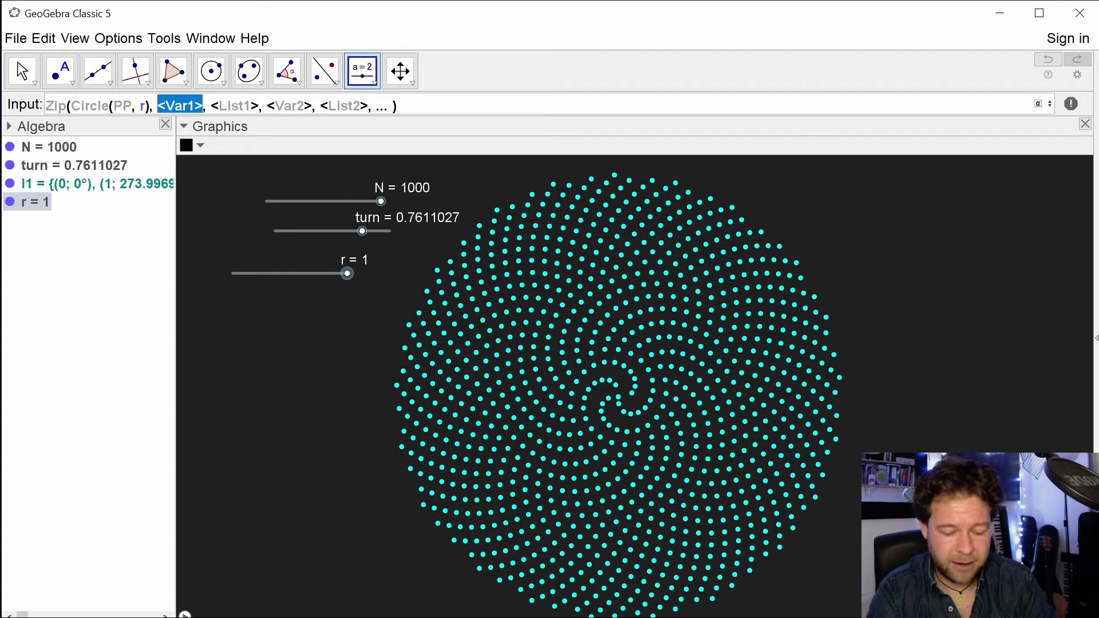
{"action": "type", "text": "PP"}
{"action": "key", "text": "Tab"}
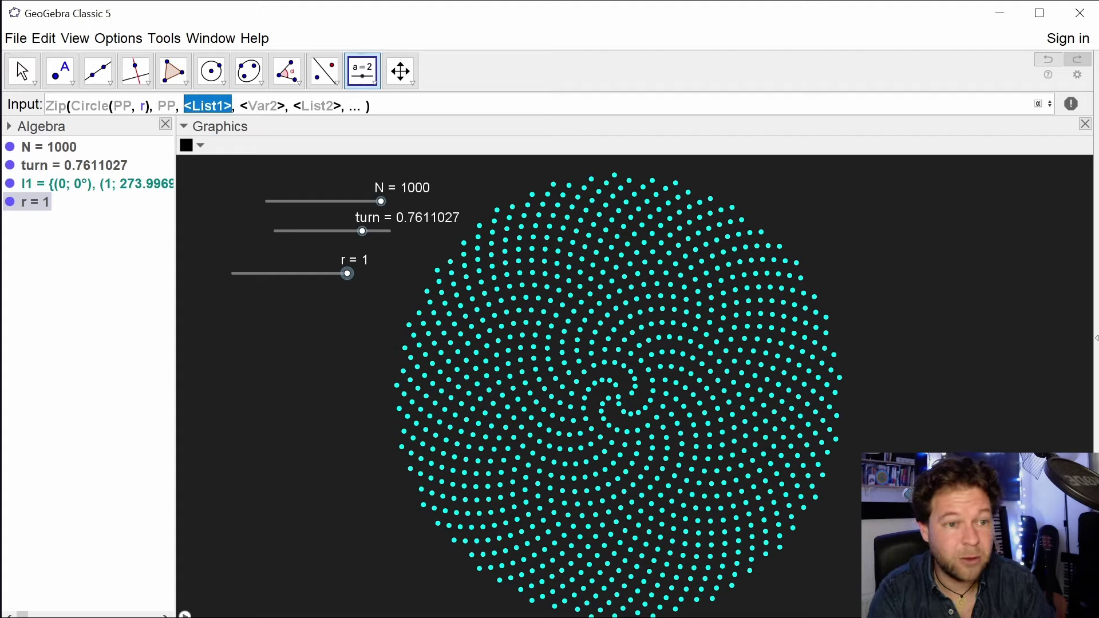
{"action": "type", "text": "l1"}
{"action": "key", "text": "Delete"}
{"action": "key", "text": "Delete"}
{"action": "key", "text": "Delete"}
{"action": "key", "text": "Delete"}
{"action": "key", "text": "Delete"}
{"action": "key", "text": "Delete"}
{"action": "key", "text": "Delete"}
{"action": "key", "text": "Delete"}
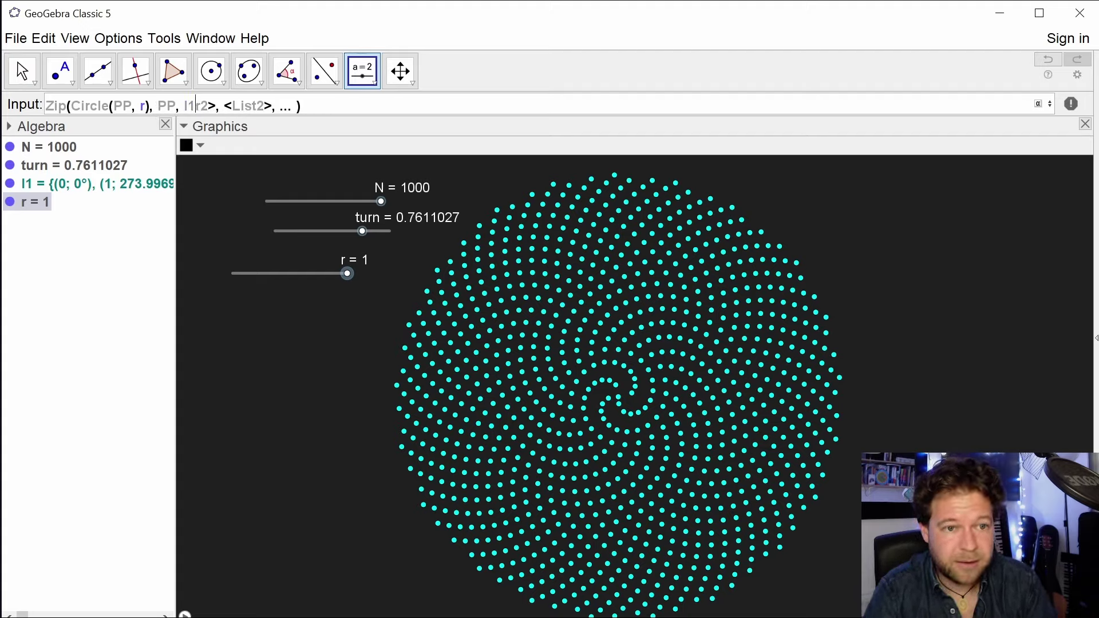
{"action": "key", "text": "Delete"}
{"action": "key", "text": "Delete"}
{"action": "key", "text": "Delete"}
{"action": "key", "text": "Delete"}
{"action": "key", "text": "Delete"}
{"action": "key", "text": "Delete"}
{"action": "key", "text": "Delete"}
{"action": "key", "text": "Delete"}
{"action": "key", "text": "Delete"}
{"action": "key", "text": "Delete"}
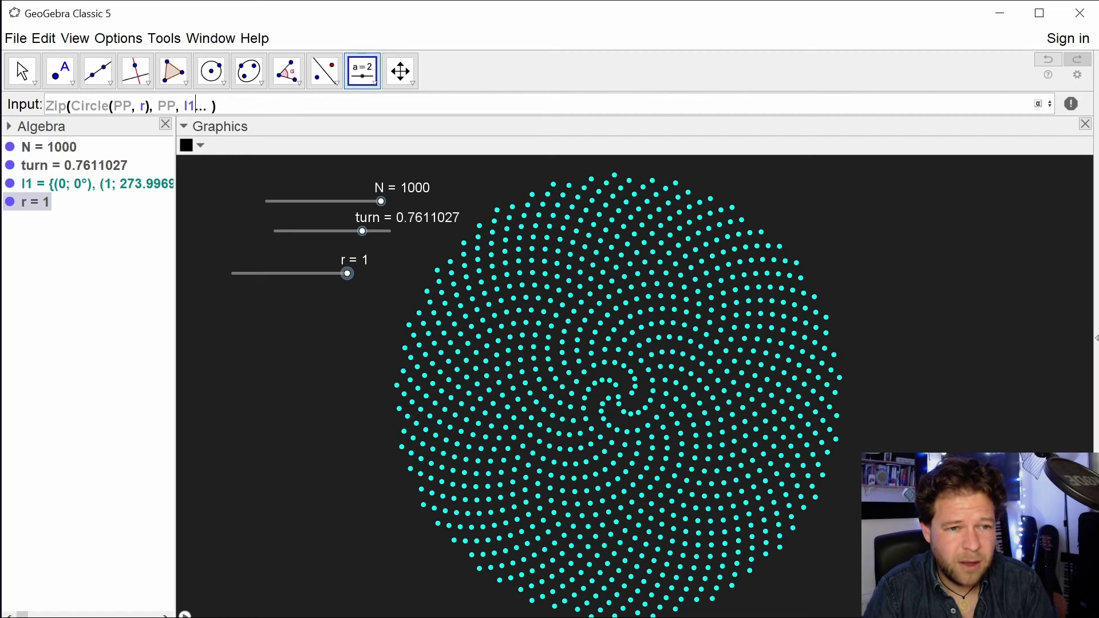
{"action": "key", "text": "Delete"}
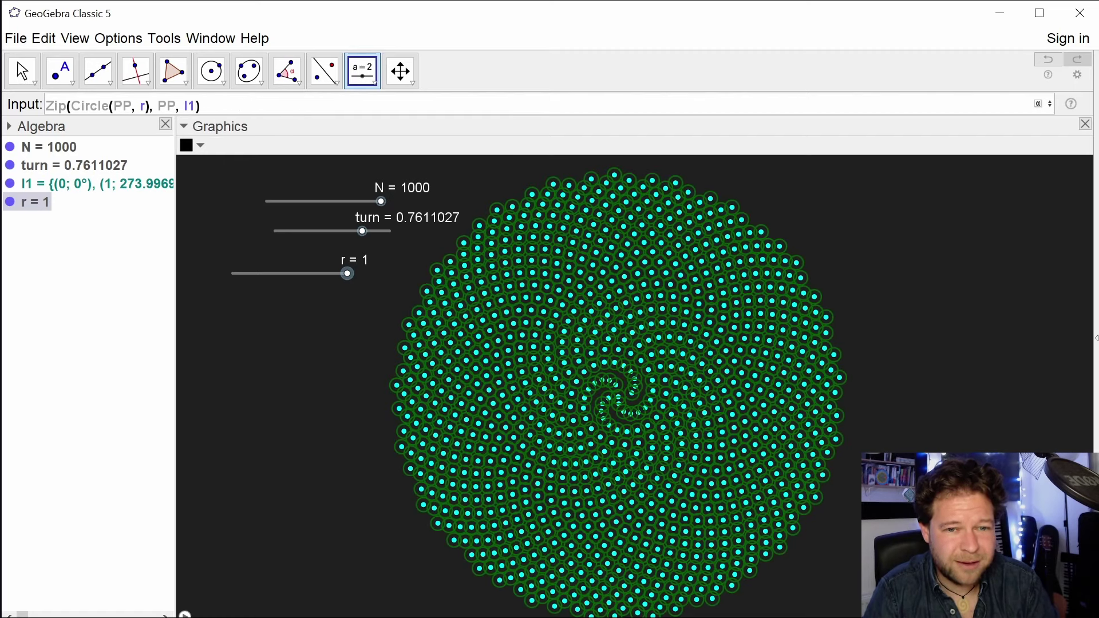
{"action": "key", "text": "Return"}
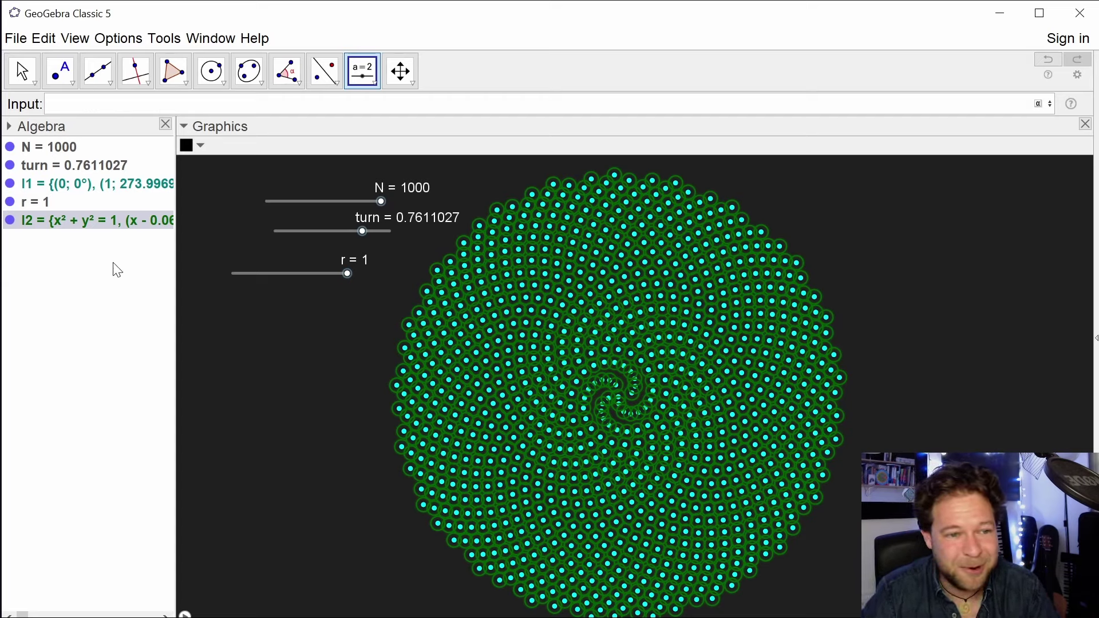
Switch to the Move tool and try varying slider r.
{"action": "left_click", "coordinate": [348, 276]}
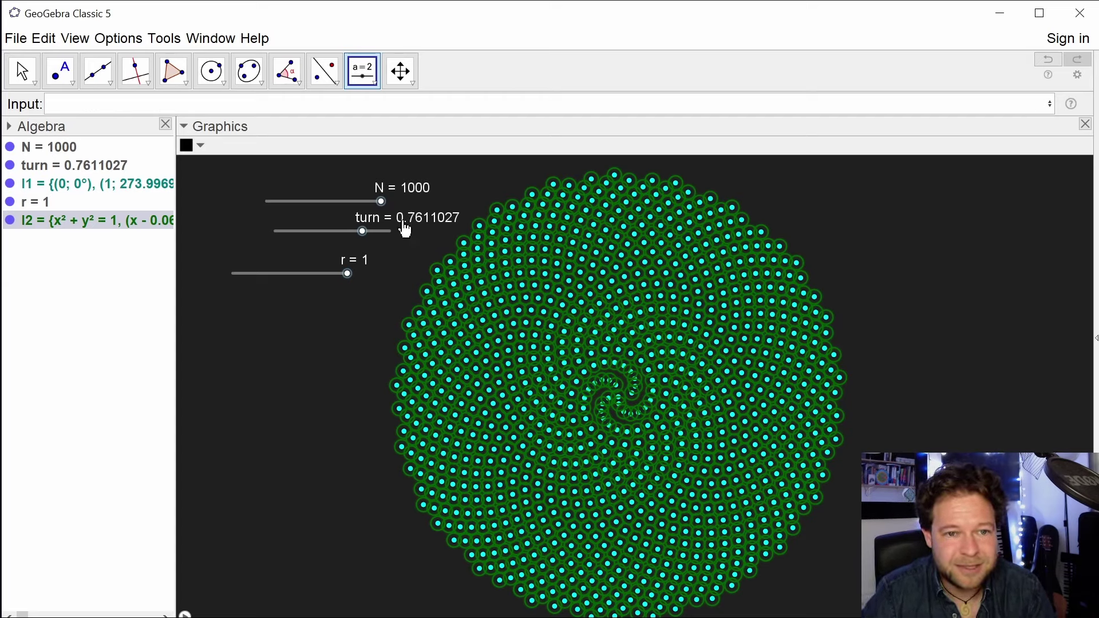
{"action": "left_click", "coordinate": [22, 71]}
{"action": "left_click_drag", "start_coordinate": [350, 280], "coordinate": [319, 282]}
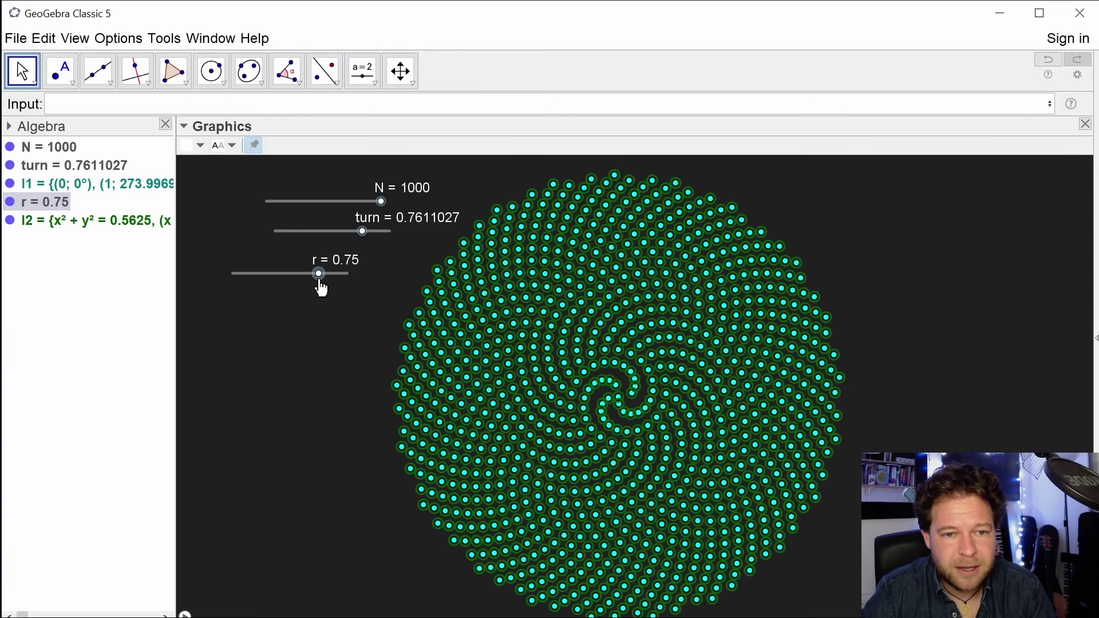
Hide the point list l1 and colour the circle list l2 cyan.
{"action": "left_click", "coordinate": [10, 185]}
{"action": "left_click", "coordinate": [118, 222]}
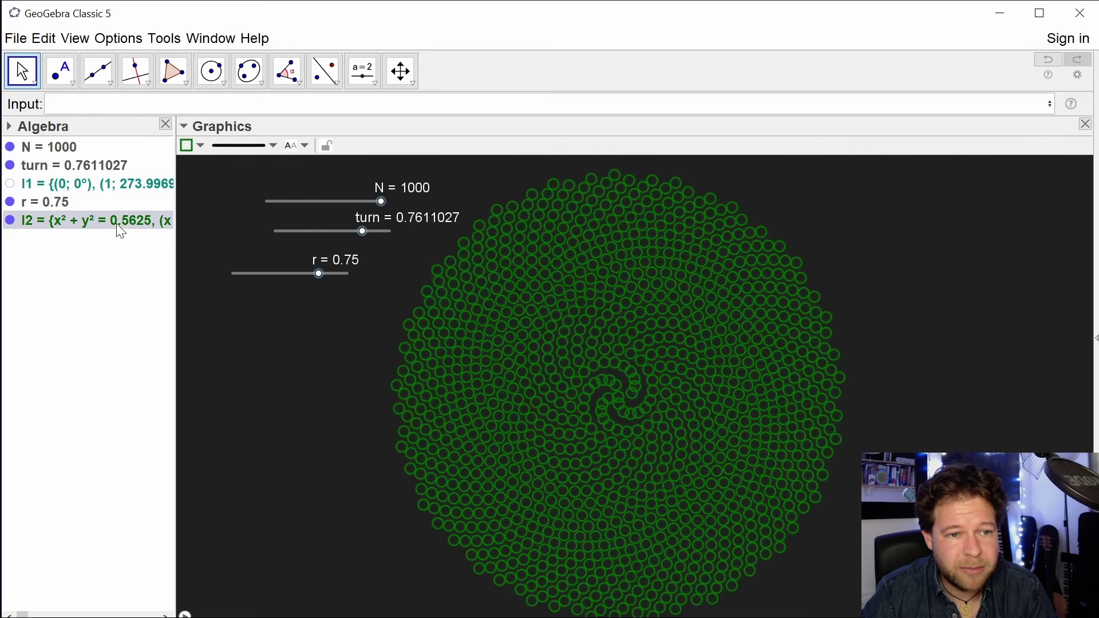
{"action": "left_click", "coordinate": [193, 146]}
{"action": "left_click", "coordinate": [257, 164]}
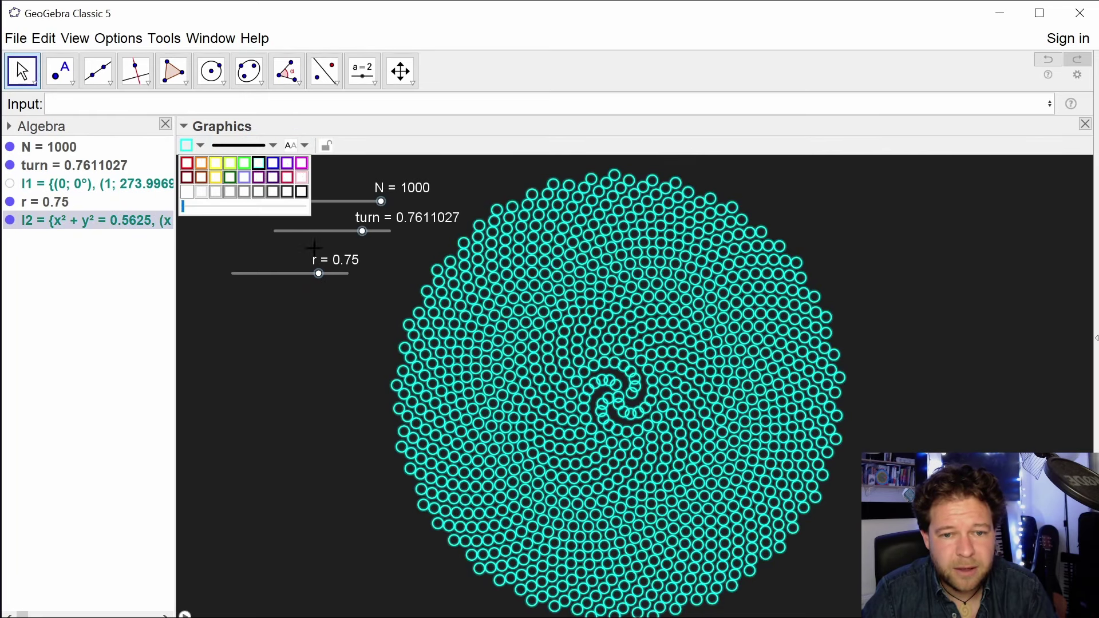
Lower r until it settles at about 0.5.
{"action": "left_click_drag", "start_coordinate": [319, 275], "coordinate": [293, 279]}
{"action": "scroll", "coordinate": [625, 395], "scroll_direction": "up", "scroll_amount": 8}
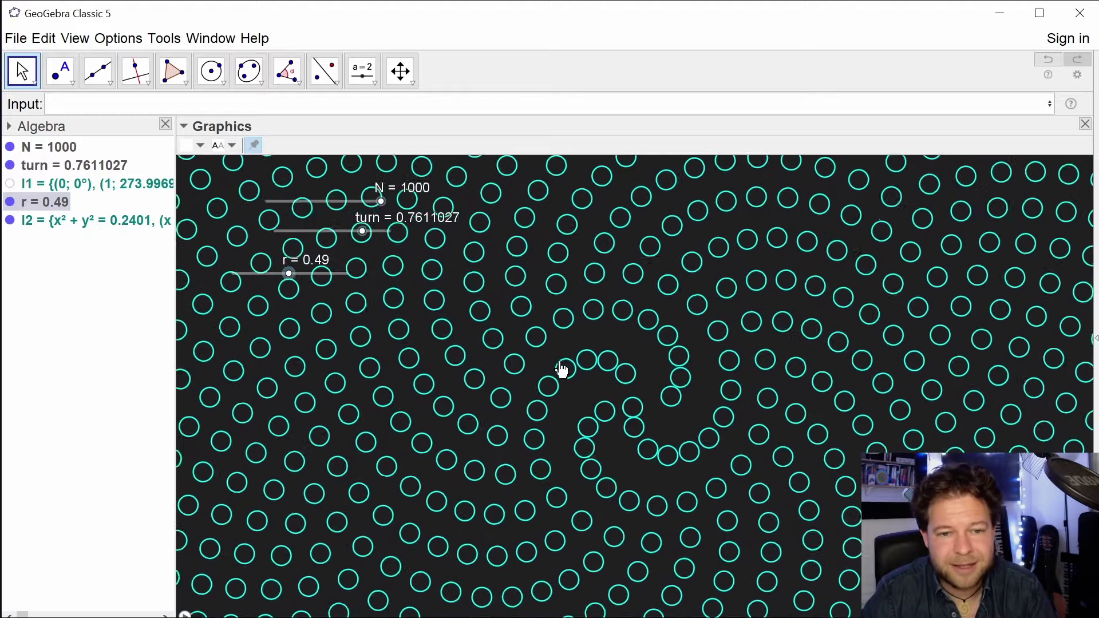
{"action": "scroll", "coordinate": [652, 388], "scroll_direction": "down", "scroll_amount": 8}
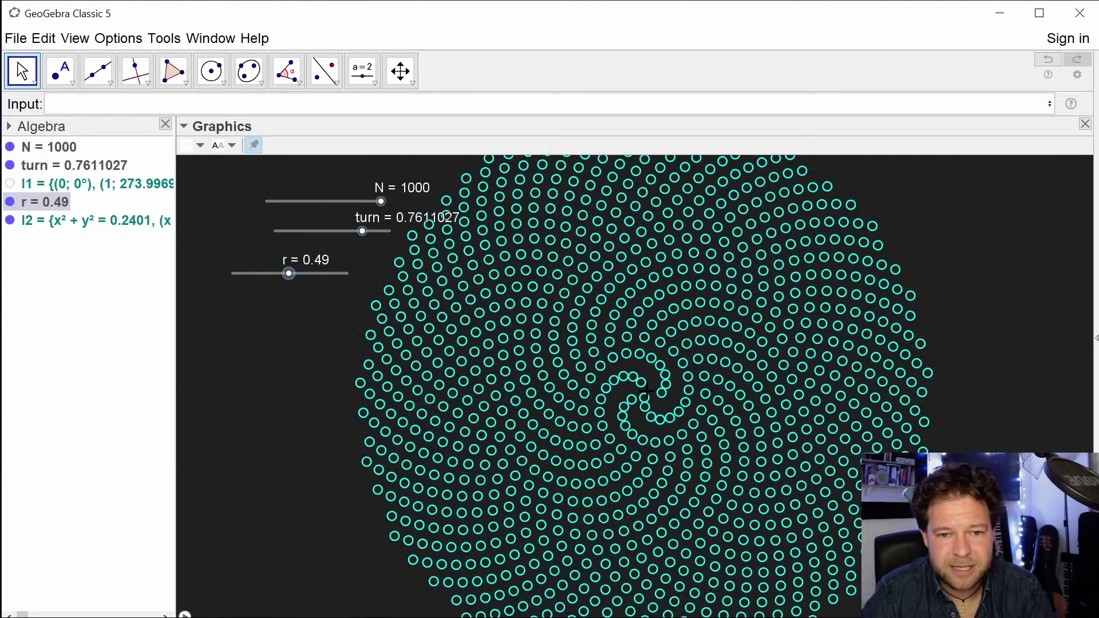
{"action": "scroll", "coordinate": [681, 409], "scroll_direction": "down", "scroll_amount": 1}
{"action": "scroll", "coordinate": [680, 412], "scroll_direction": "up", "scroll_amount": 1}
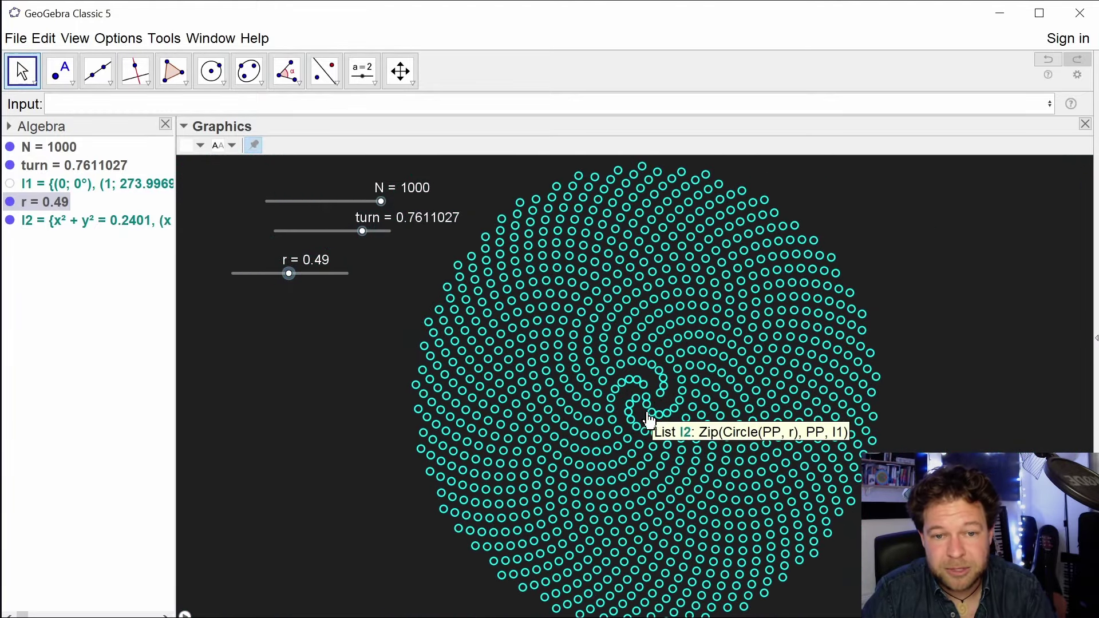
{"action": "scroll", "coordinate": [298, 280], "scroll_direction": "down", "scroll_amount": 9}
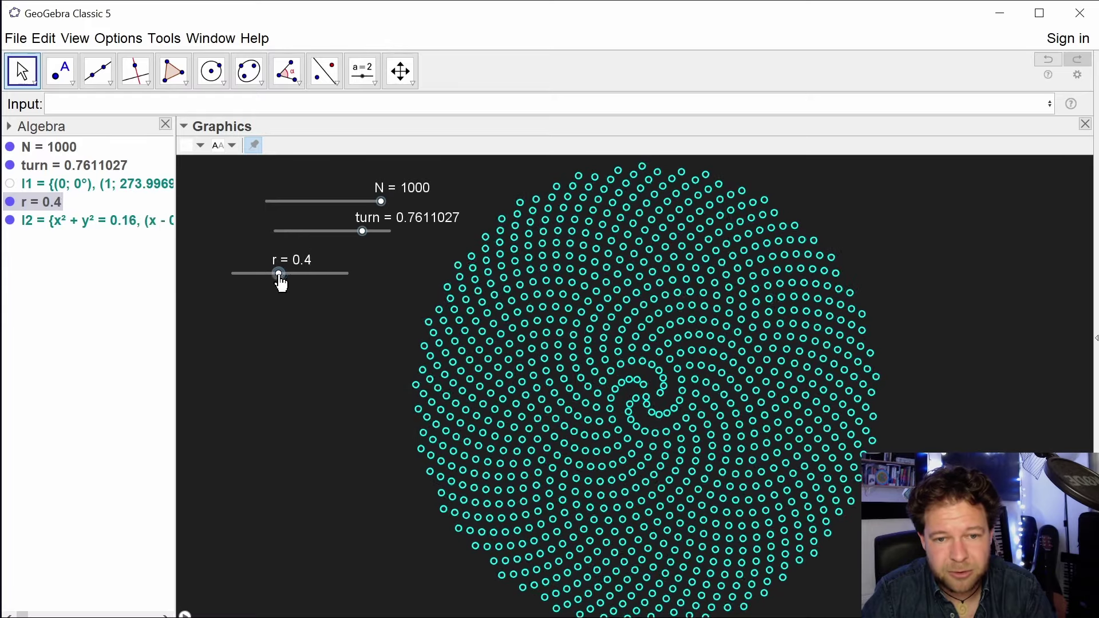
{"action": "scroll", "coordinate": [284, 280], "scroll_direction": "up", "scroll_amount": 10}
{"action": "mouse_move", "coordinate": [275, 287]}
{"action": "left_mouse_down"}
{"action": "mouse_move", "coordinate": [321, 290]}
{"action": "mouse_move", "coordinate": [295, 291]}
{"action": "left_mouse_up"}
Give the circle list l2 full opacity so the circles become solid cyan dots.
{"action": "left_click", "coordinate": [194, 146]}
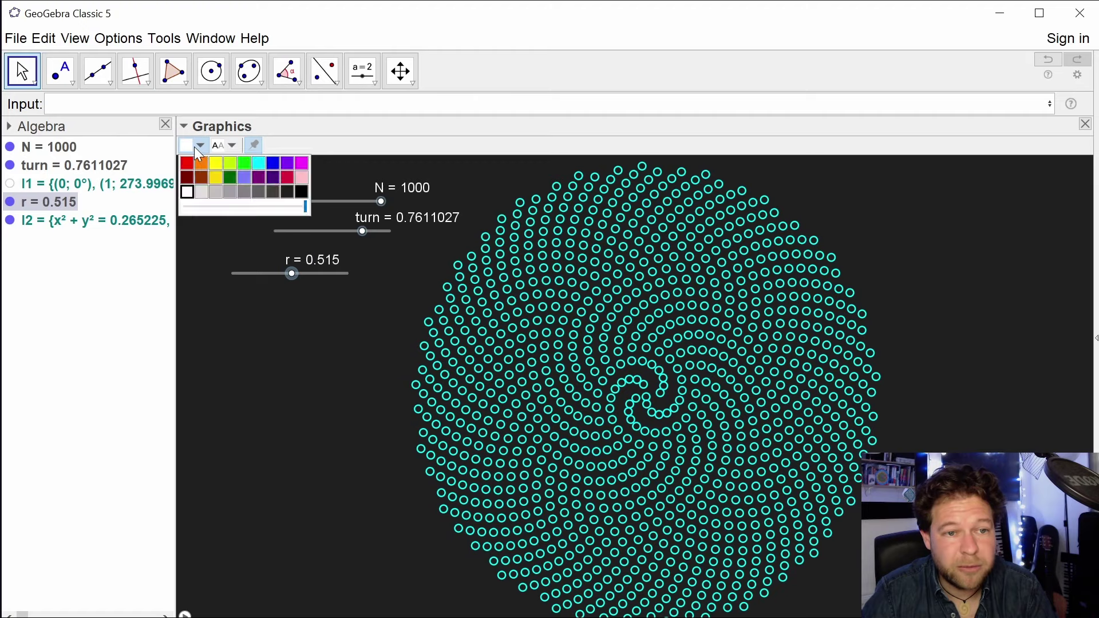
{"action": "left_click", "coordinate": [93, 223]}
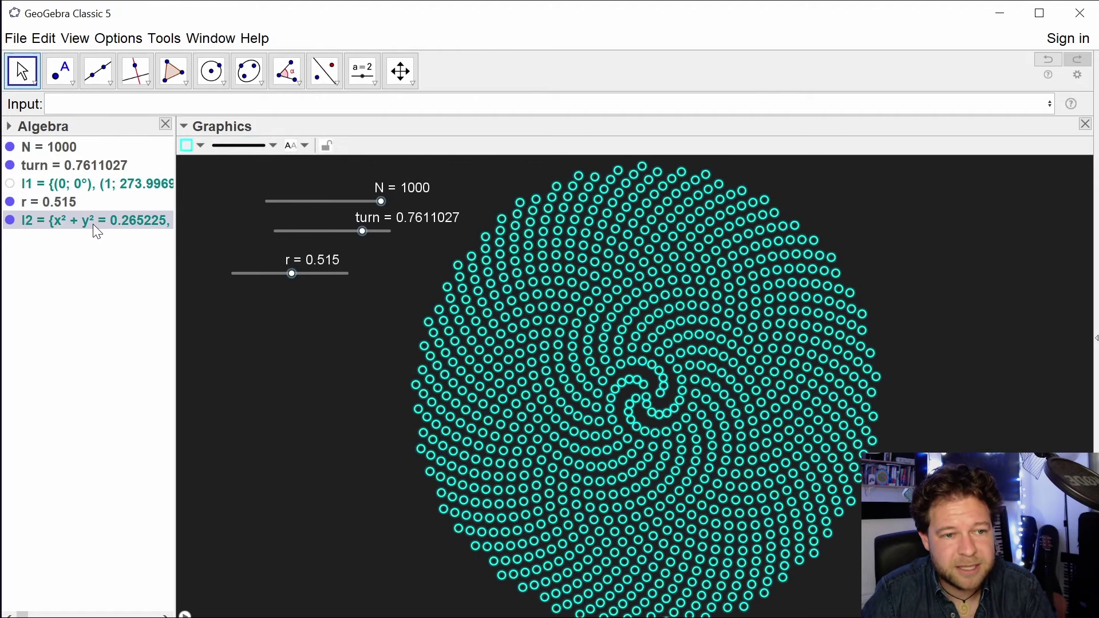
{"action": "left_click", "coordinate": [204, 152]}
{"action": "left_click_drag", "start_coordinate": [184, 209], "coordinate": [350, 218]}
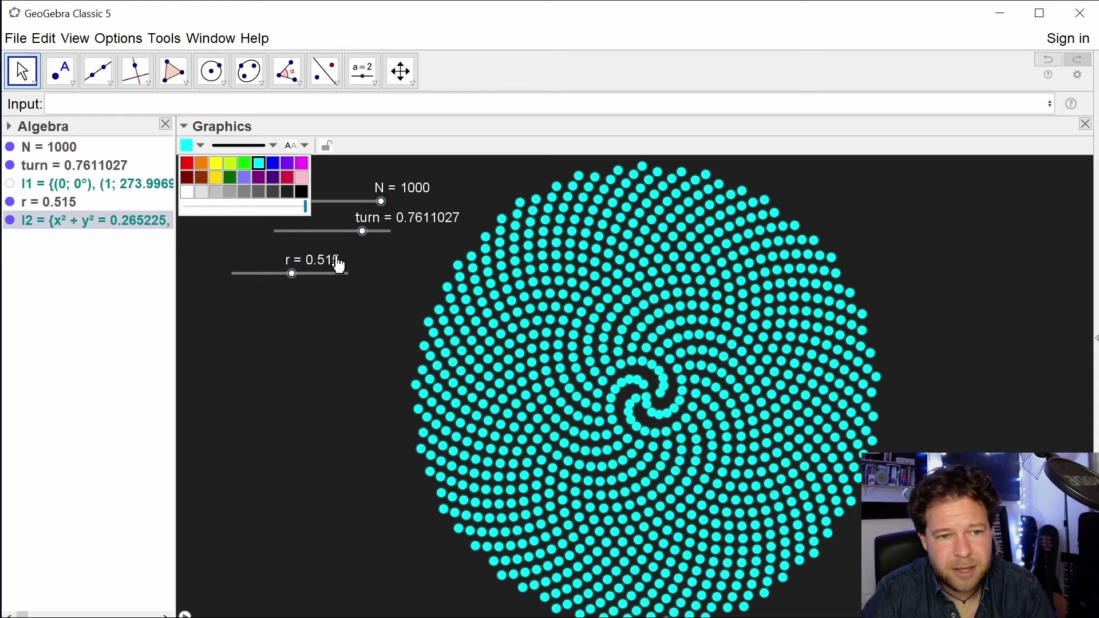
Set r to 0.415, move the r slider lower, and start animating turn.
{"action": "left_click_drag", "start_coordinate": [293, 275], "coordinate": [281, 275]}
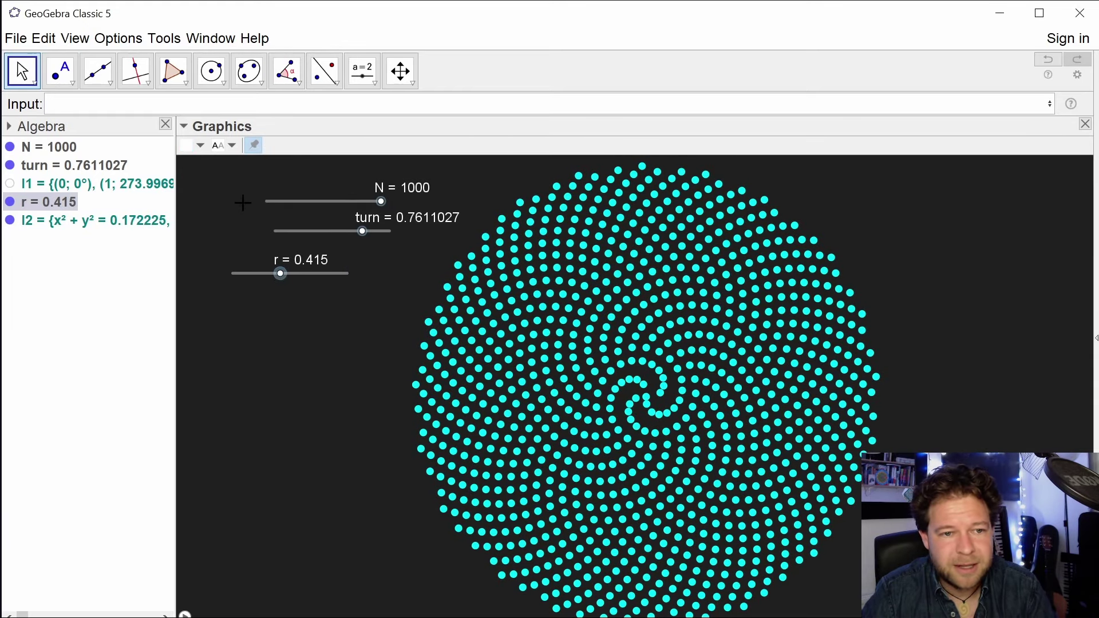
{"action": "left_click", "coordinate": [238, 192]}
{"action": "left_click", "coordinate": [303, 281]}
{"action": "left_click_drag", "start_coordinate": [303, 288], "coordinate": [283, 349]}
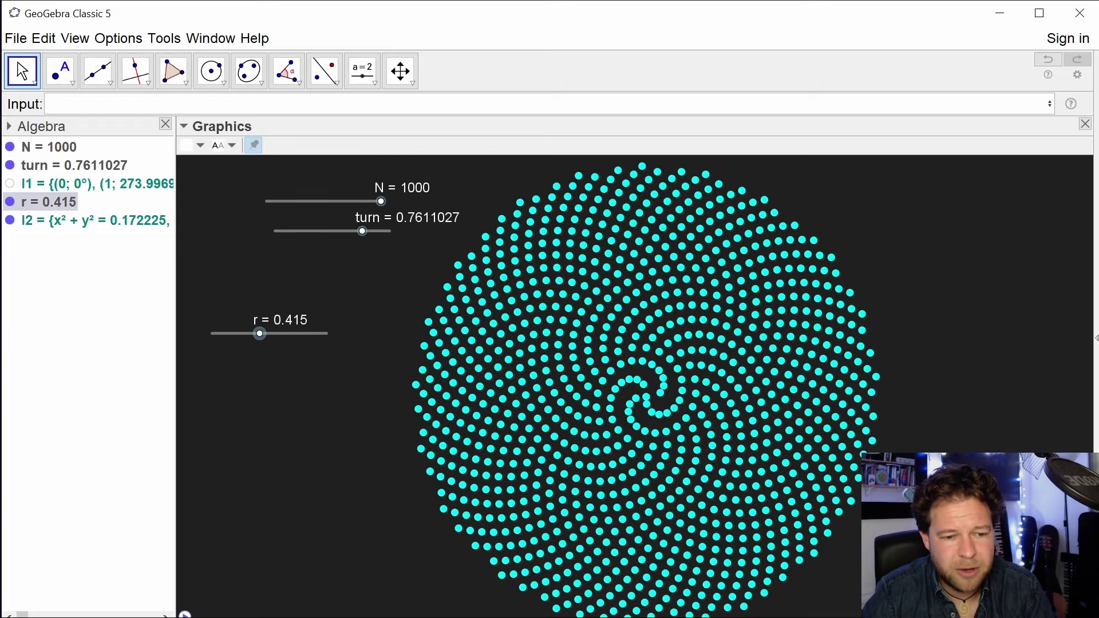
{"action": "left_click", "coordinate": [185, 614]}
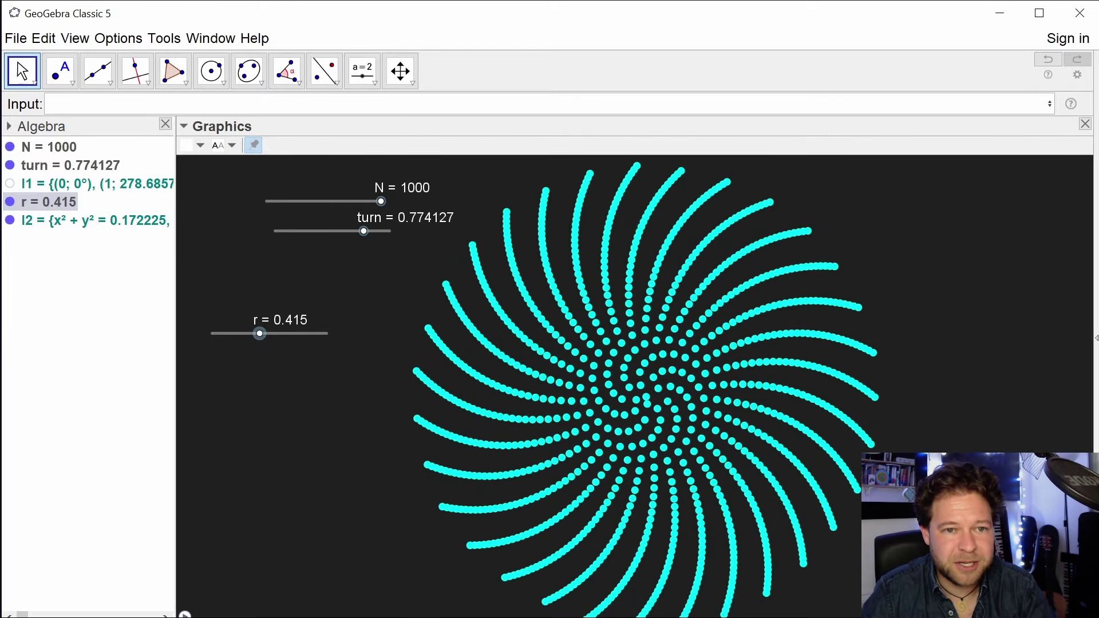
Create a checkbox captioned 'Animate' on the graphics.
{"action": "left_click", "coordinate": [363, 71]}
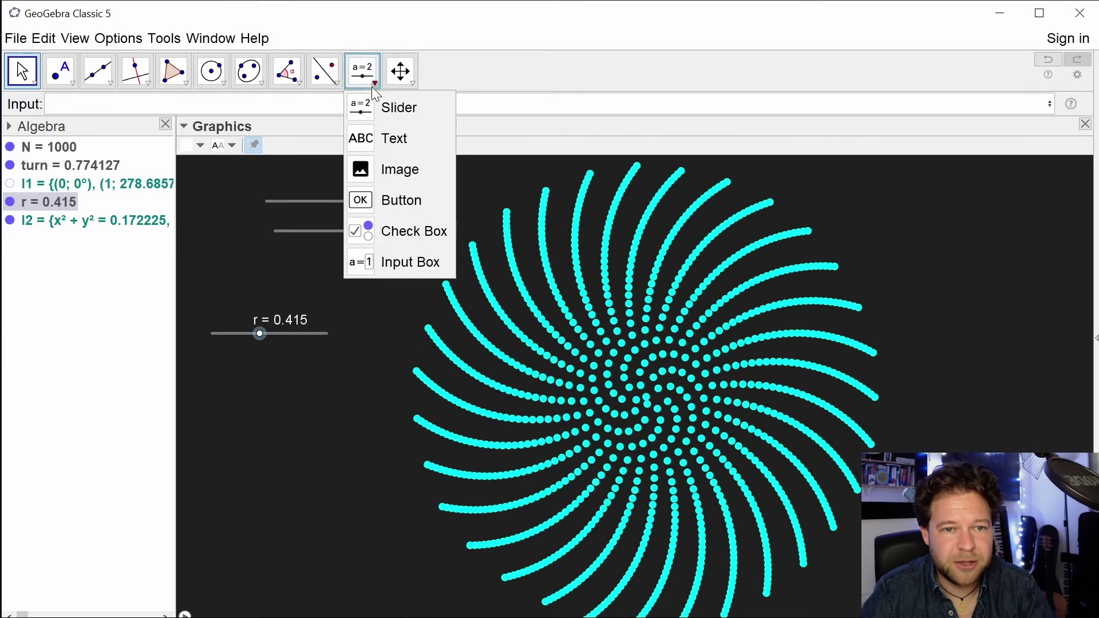
{"action": "left_click", "coordinate": [382, 234]}
{"action": "left_click", "coordinate": [240, 275]}
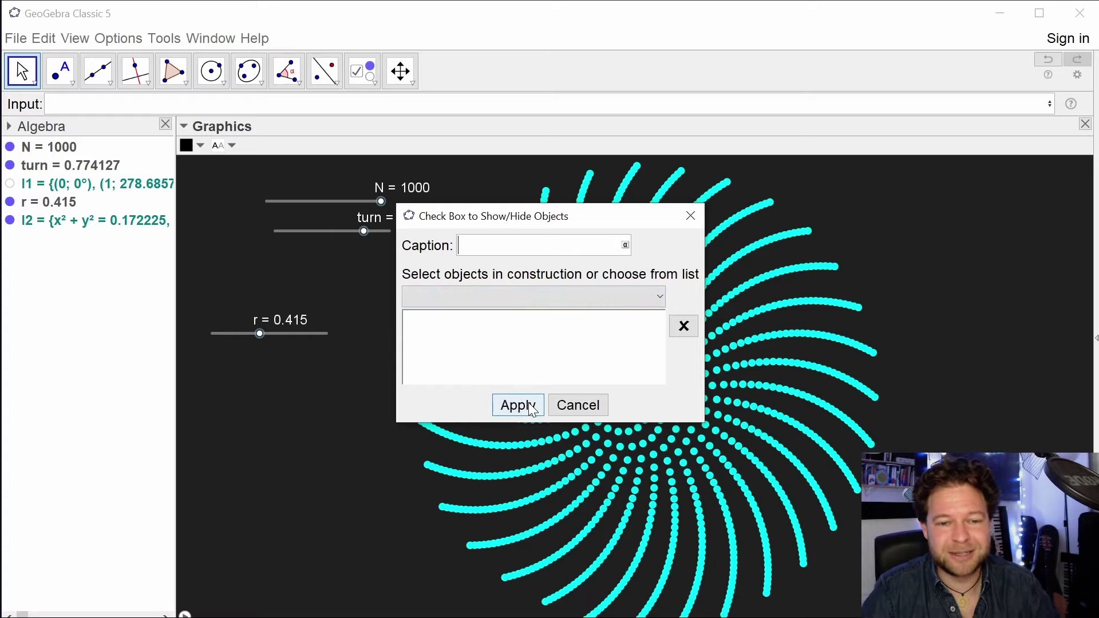
{"action": "type", "text": "Animate"}
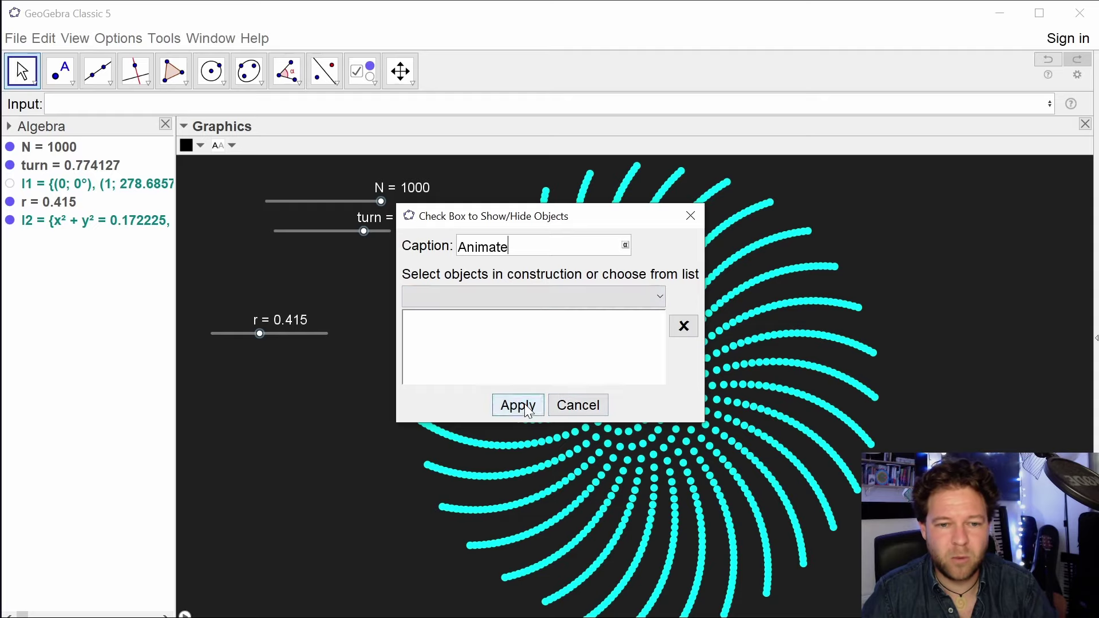
{"action": "left_click", "coordinate": [518, 405]}
Make the Animate checkbox's label white in Object Properties.
{"action": "right_click", "coordinate": [290, 294]}
{"action": "left_click", "coordinate": [350, 431]}
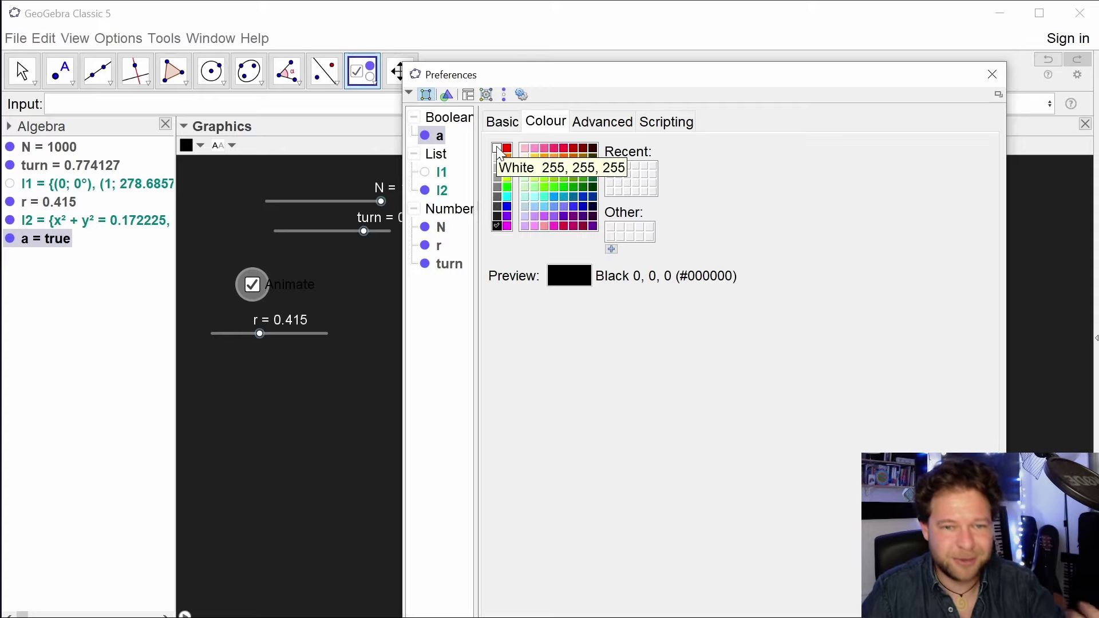
{"action": "left_click", "coordinate": [500, 154]}
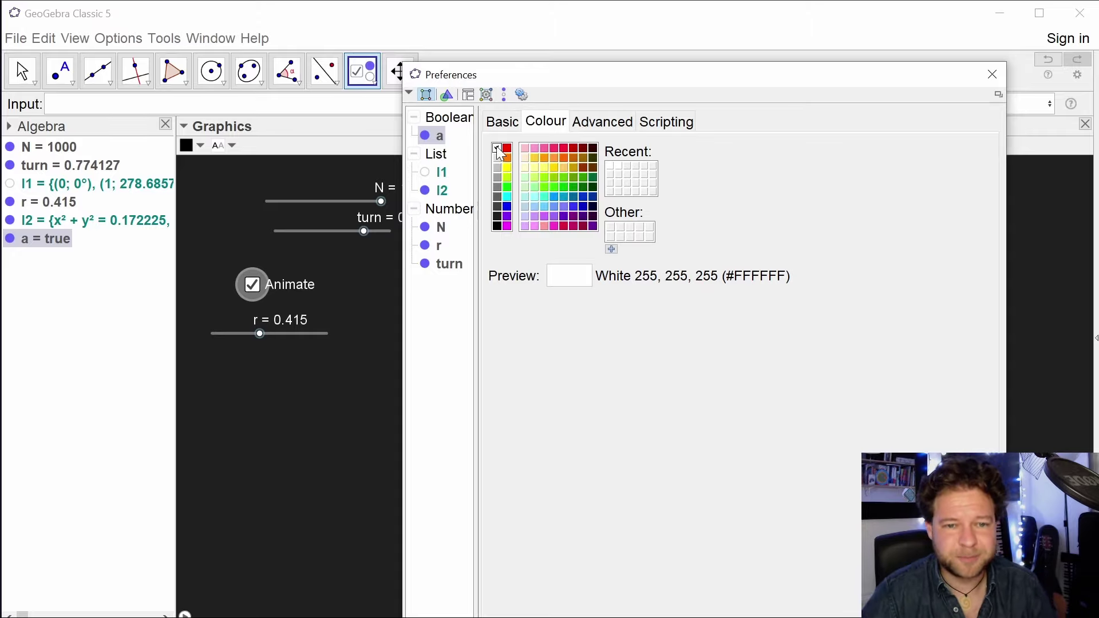
{"action": "left_click", "coordinate": [992, 75]}
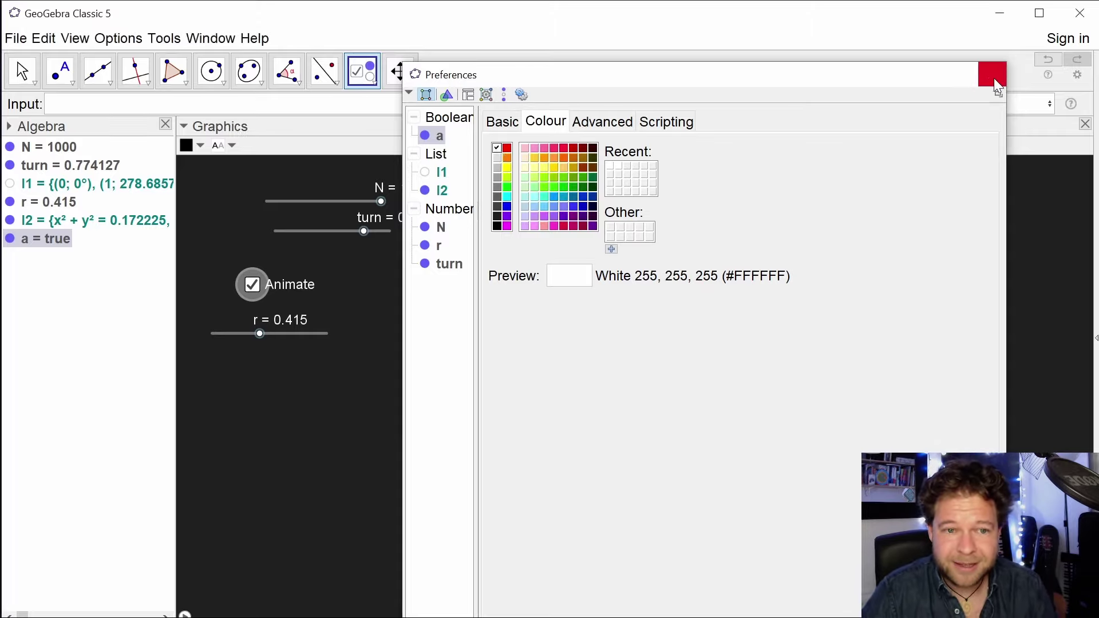
Return to the Move tool and toggle the Animate checkbox, leaving it off.
{"action": "left_click", "coordinate": [221, 245]}
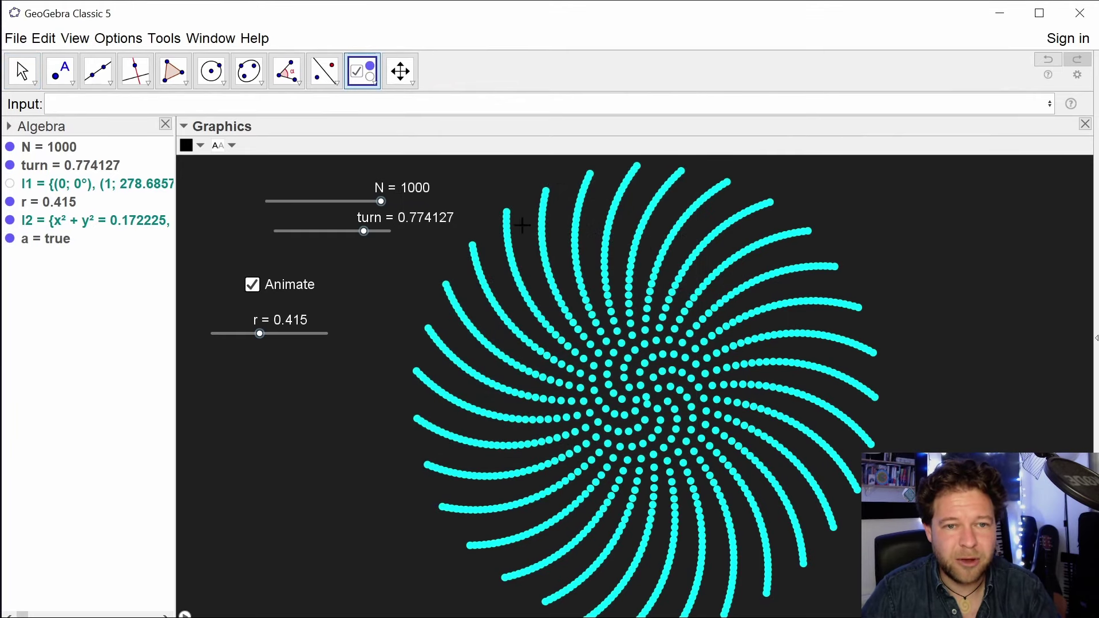
{"action": "key", "text": "Escape"}
{"action": "left_click", "coordinate": [252, 285]}
{"action": "left_click", "coordinate": [252, 285]}
{"action": "left_click", "coordinate": [252, 284]}
{"action": "left_click", "coordinate": [252, 285]}
{"action": "left_click", "coordinate": [252, 284]}
{"action": "left_click", "coordinate": [252, 285]}
{"action": "left_click", "coordinate": [252, 285]}
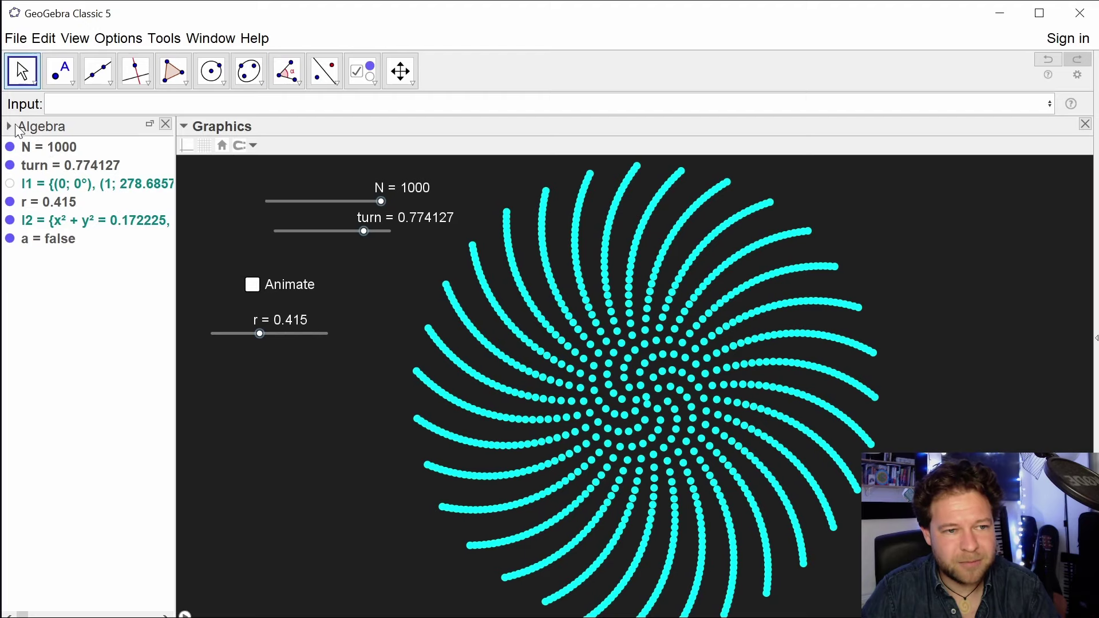
Dock the Algebra view as a narrow left column sorted by Object Type.
{"action": "left_click_drag", "start_coordinate": [19, 132], "coordinate": [23, 135]}
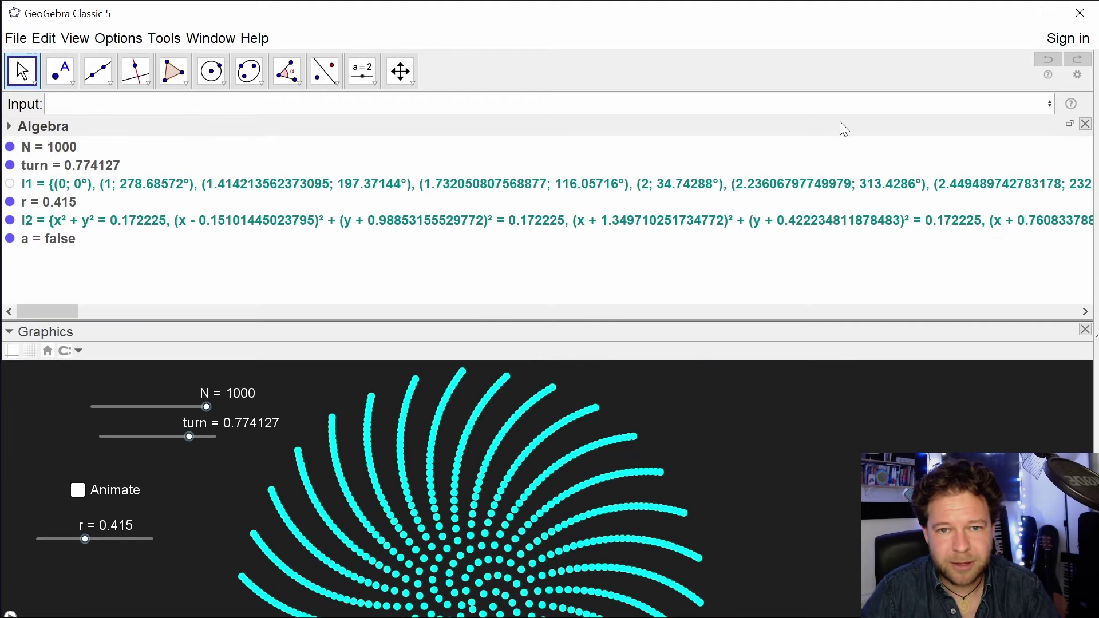
{"action": "left_click_drag", "start_coordinate": [845, 130], "coordinate": [59, 171]}
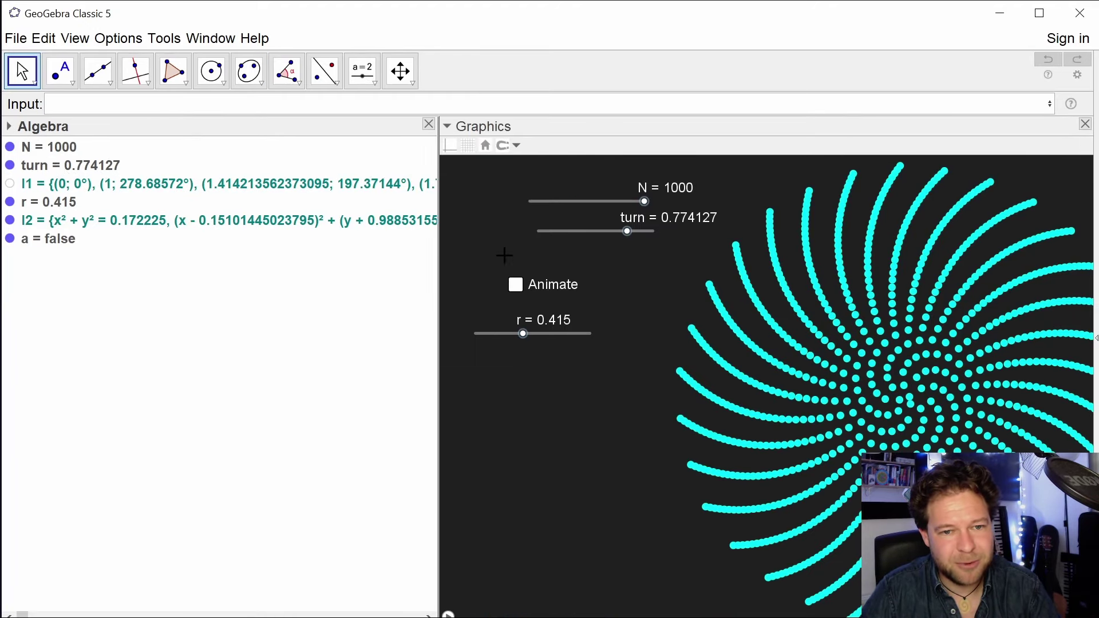
{"action": "left_click_drag", "start_coordinate": [435, 276], "coordinate": [148, 260]}
{"action": "left_click", "coordinate": [12, 128]}
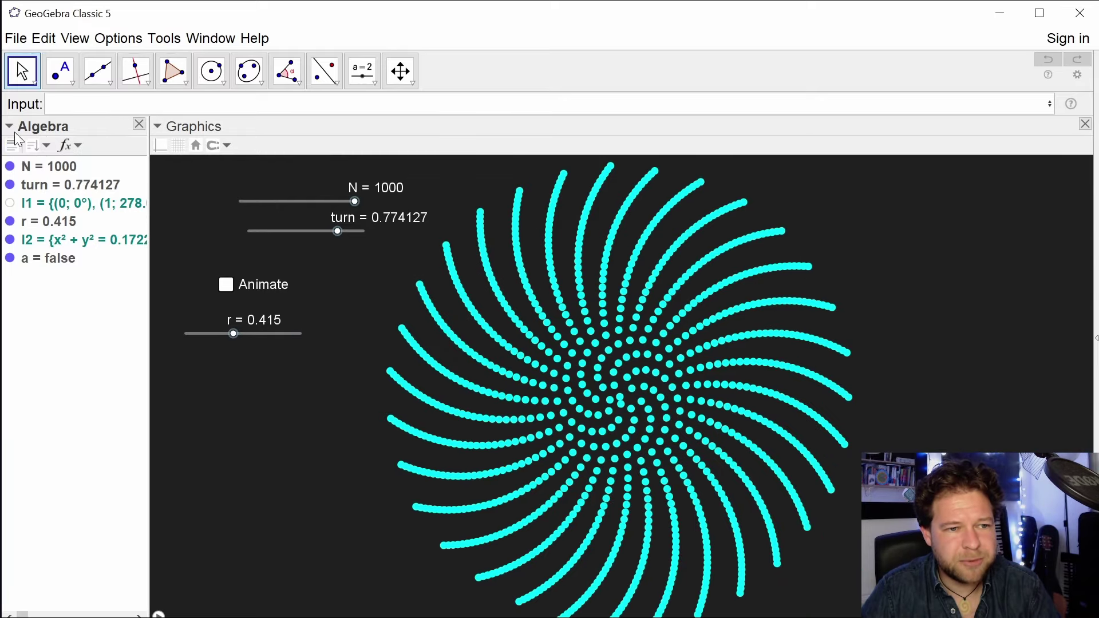
{"action": "left_click", "coordinate": [39, 146]}
{"action": "left_click", "coordinate": [83, 206]}
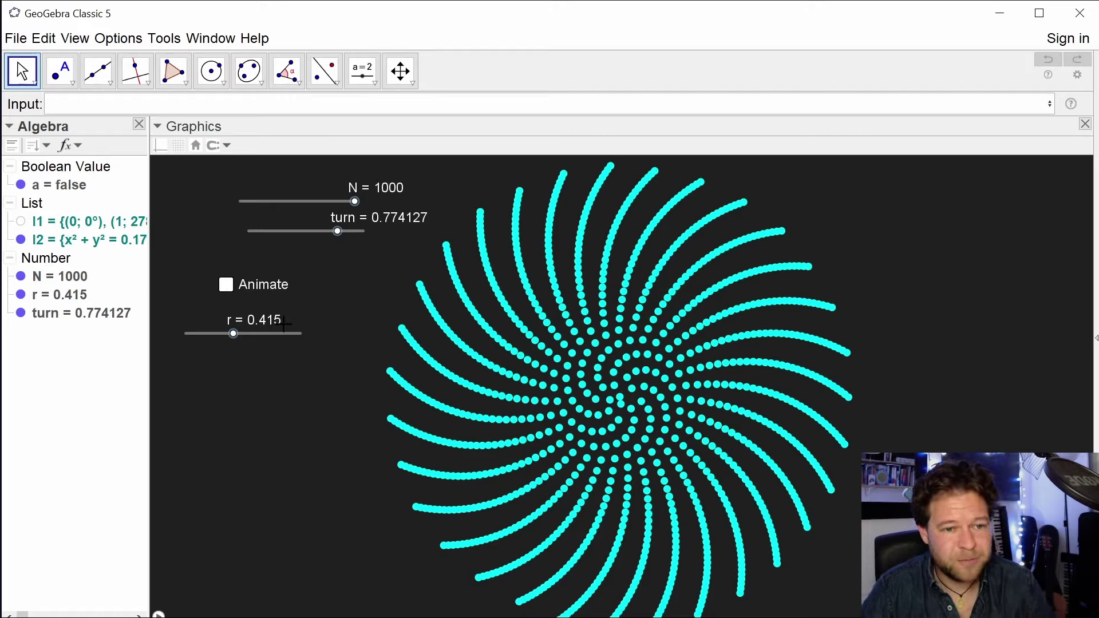
Toggle the Animate checkbox again to test it.
{"action": "left_click", "coordinate": [225, 285]}
{"action": "left_click", "coordinate": [225, 285]}
{"action": "left_click", "coordinate": [225, 284]}
Give boolean a the On Update GeoGebra Script startanimation(turn,a).
{"action": "left_click", "coordinate": [225, 285]}
{"action": "right_click", "coordinate": [269, 283]}
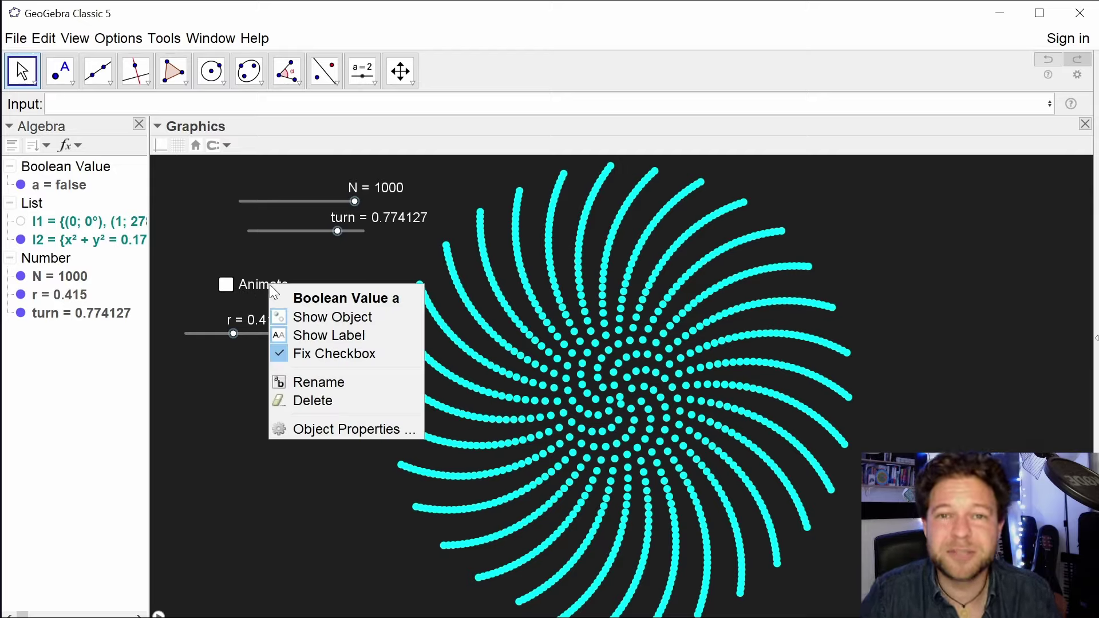
{"action": "left_click", "coordinate": [349, 432]}
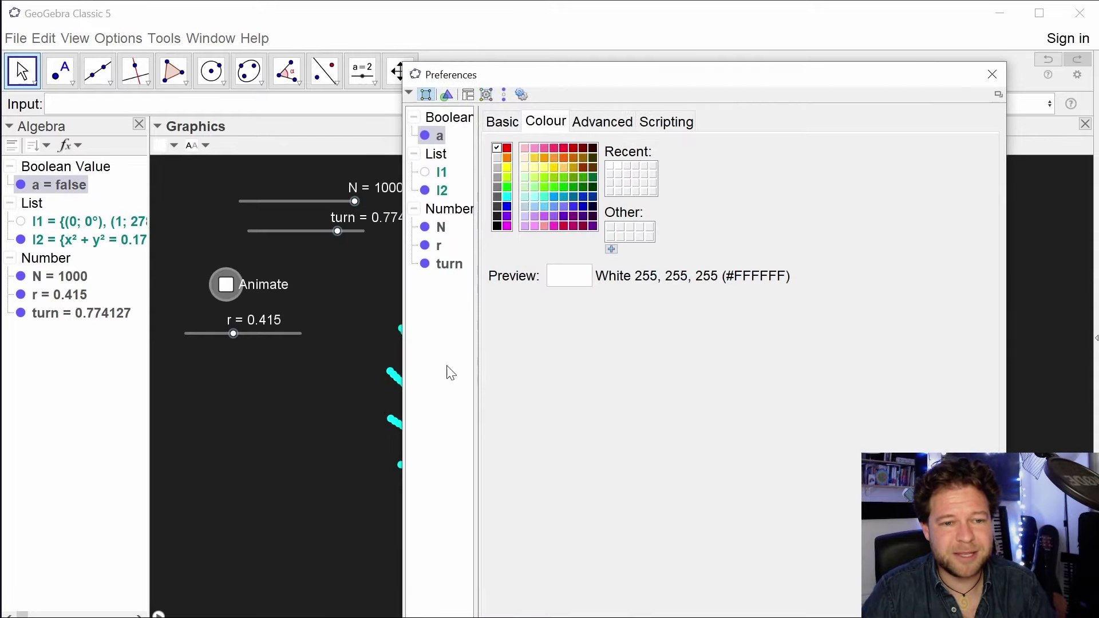
{"action": "left_click_drag", "start_coordinate": [598, 77], "coordinate": [549, 53]}
{"action": "left_click", "coordinate": [626, 97]}
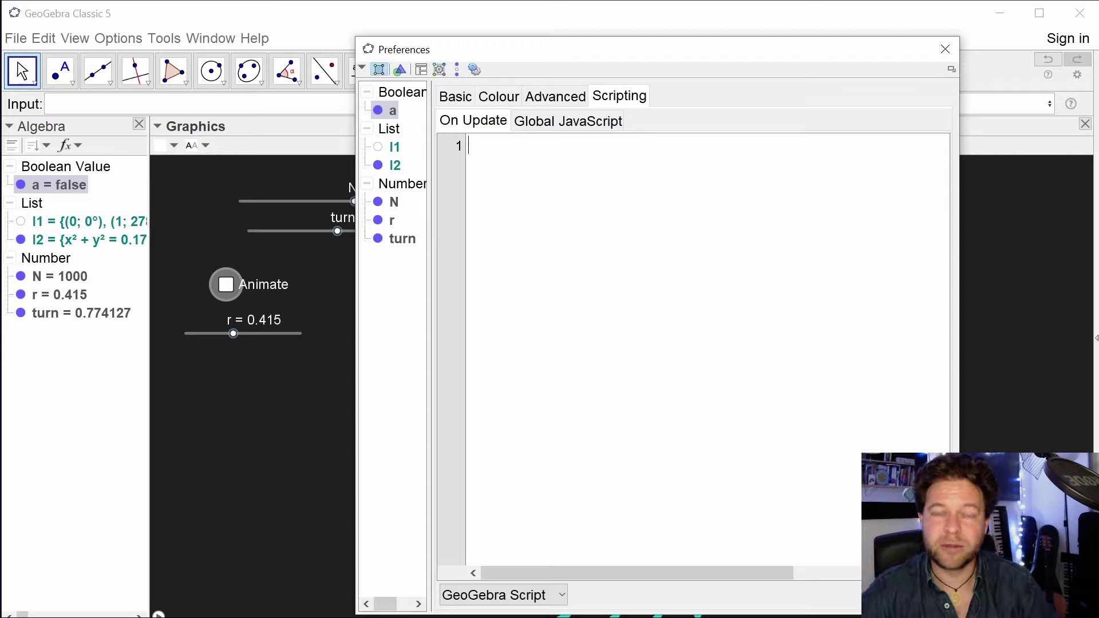
{"action": "left_click", "coordinate": [504, 595]}
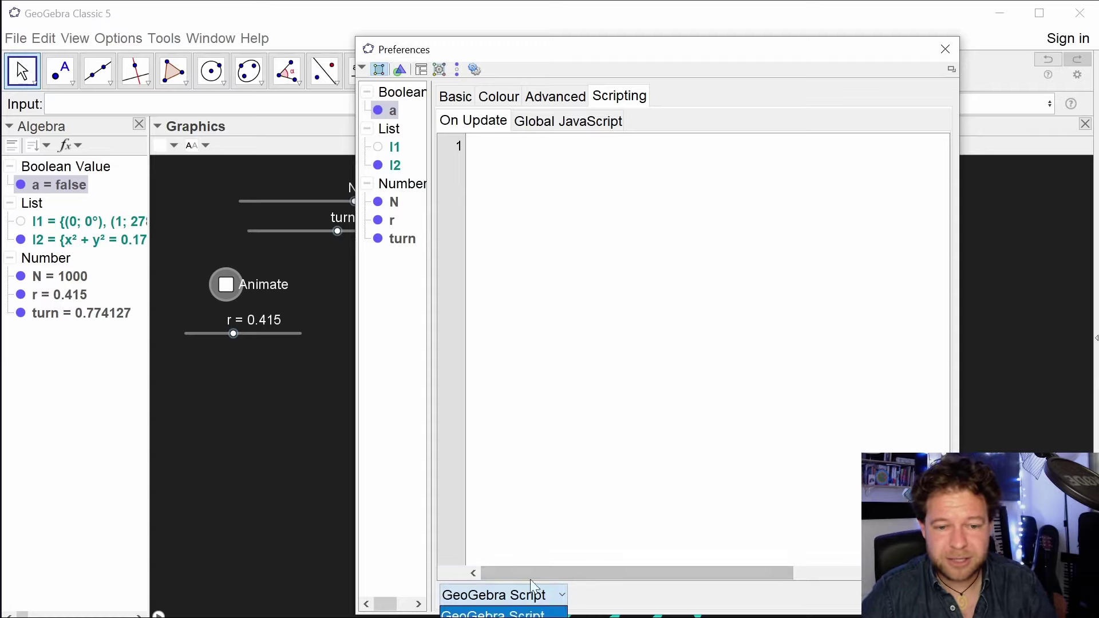
{"action": "left_click", "coordinate": [504, 611]}
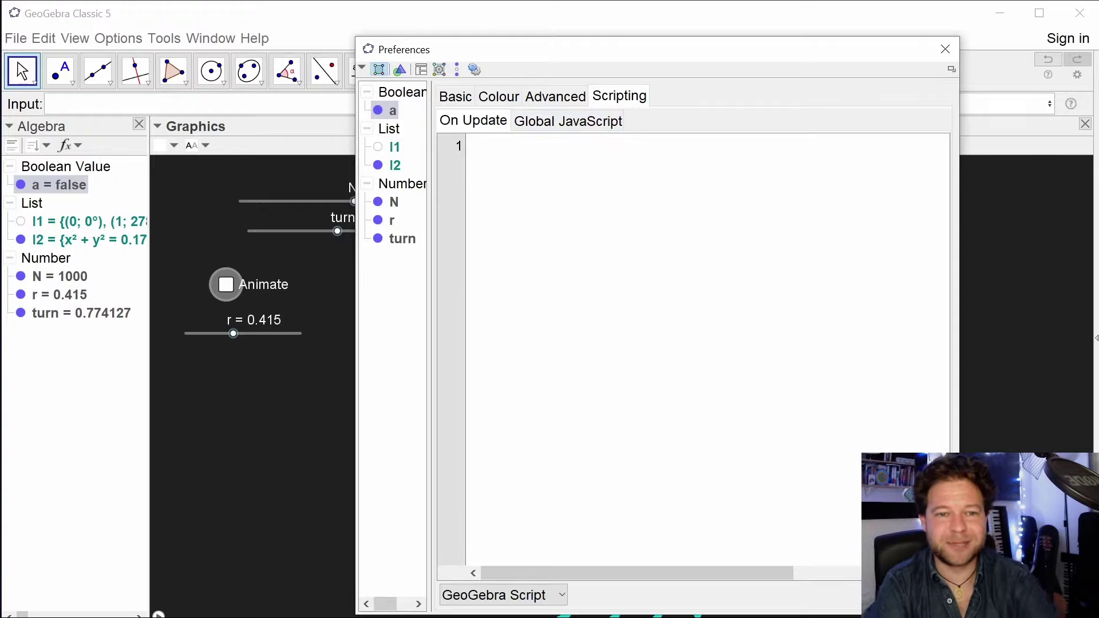
{"action": "type", "text": "star"}
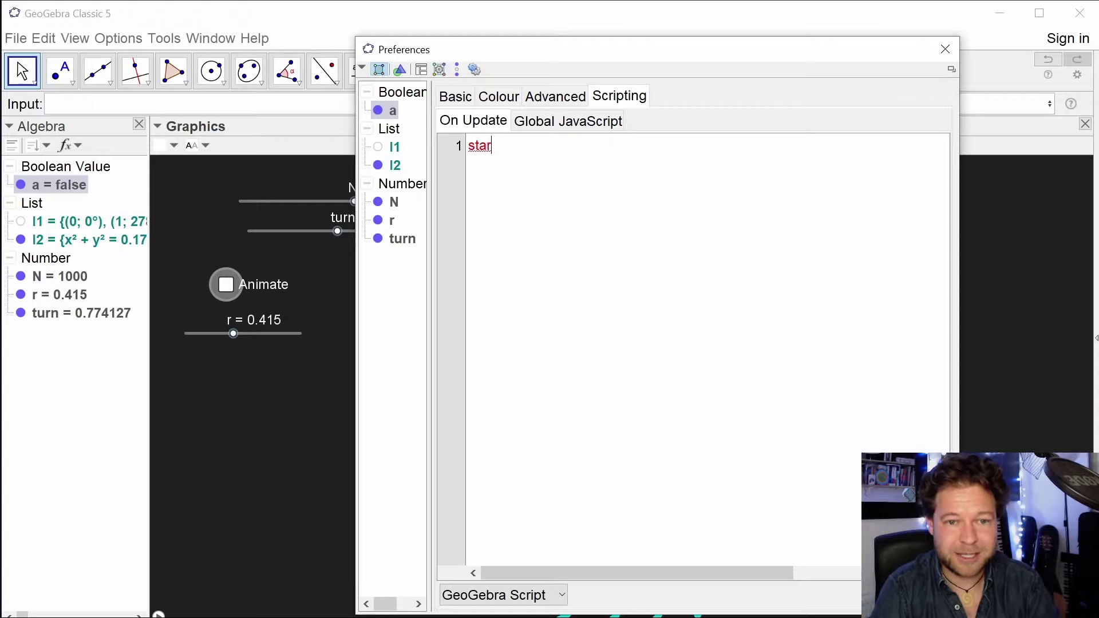
{"action": "type", "text": "tanimation"}
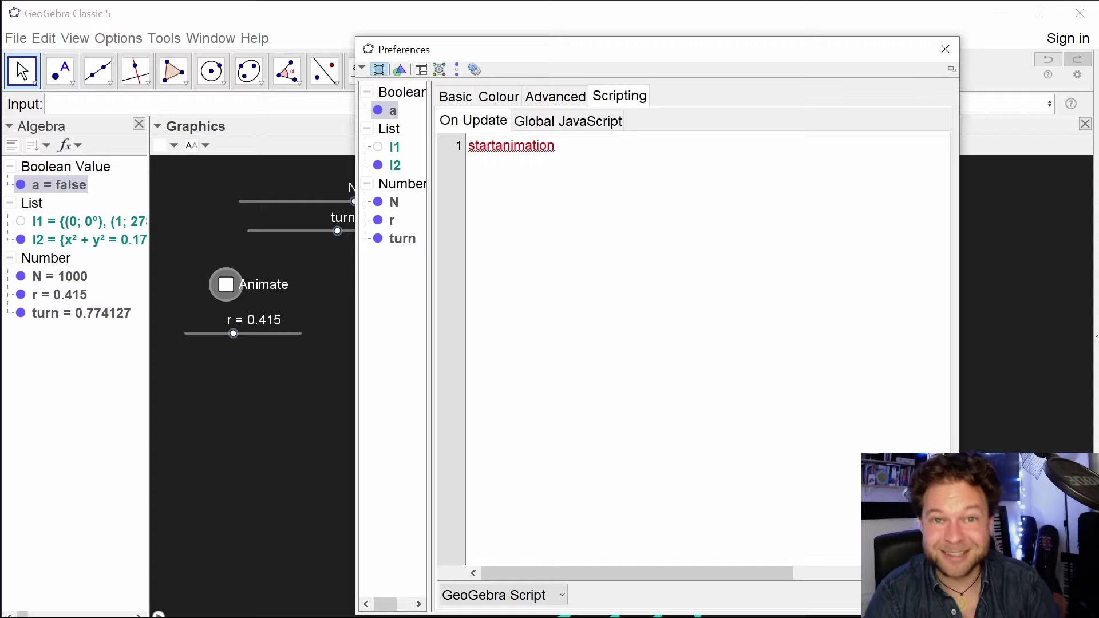
{"action": "type", "text": "()"}
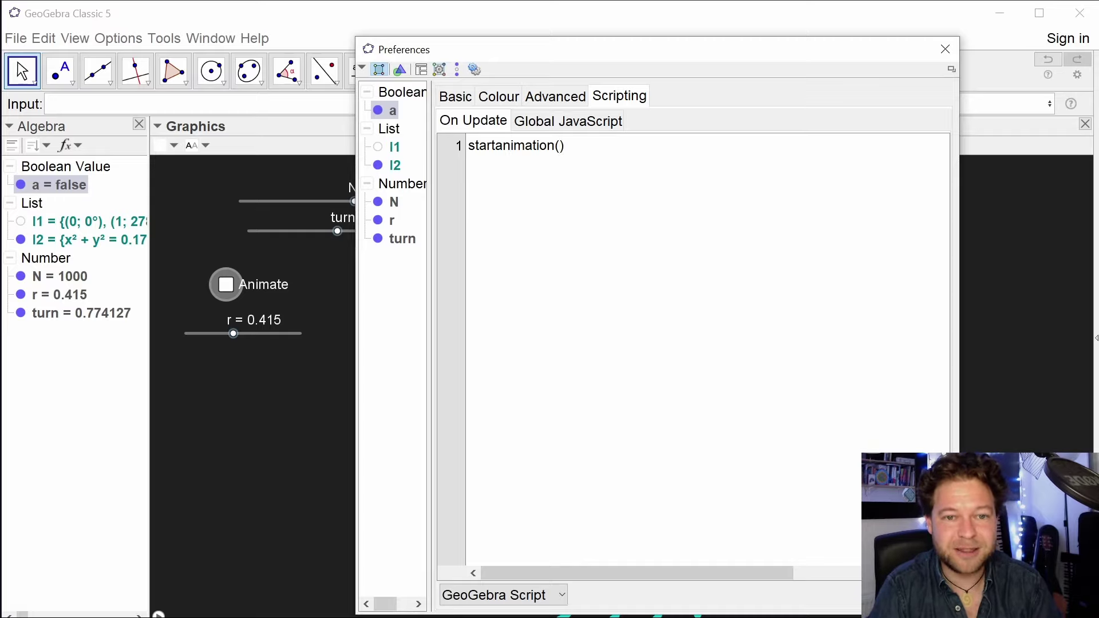
{"action": "type", "text": "turn,a"}
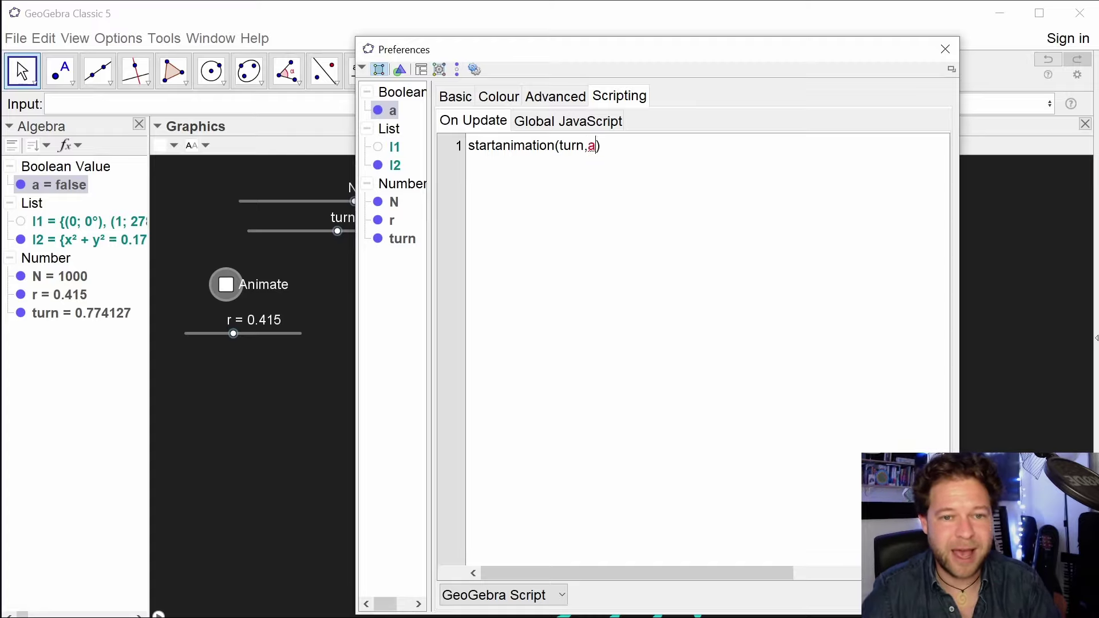
{"action": "key", "text": "End"}
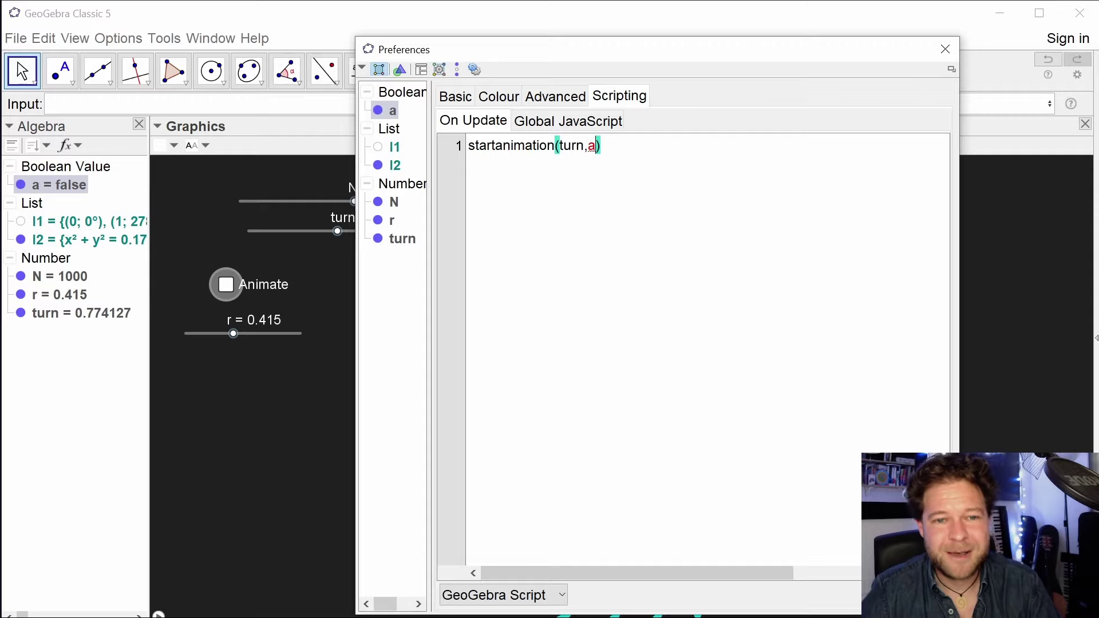
{"action": "left_click", "coordinate": [593, 148]}
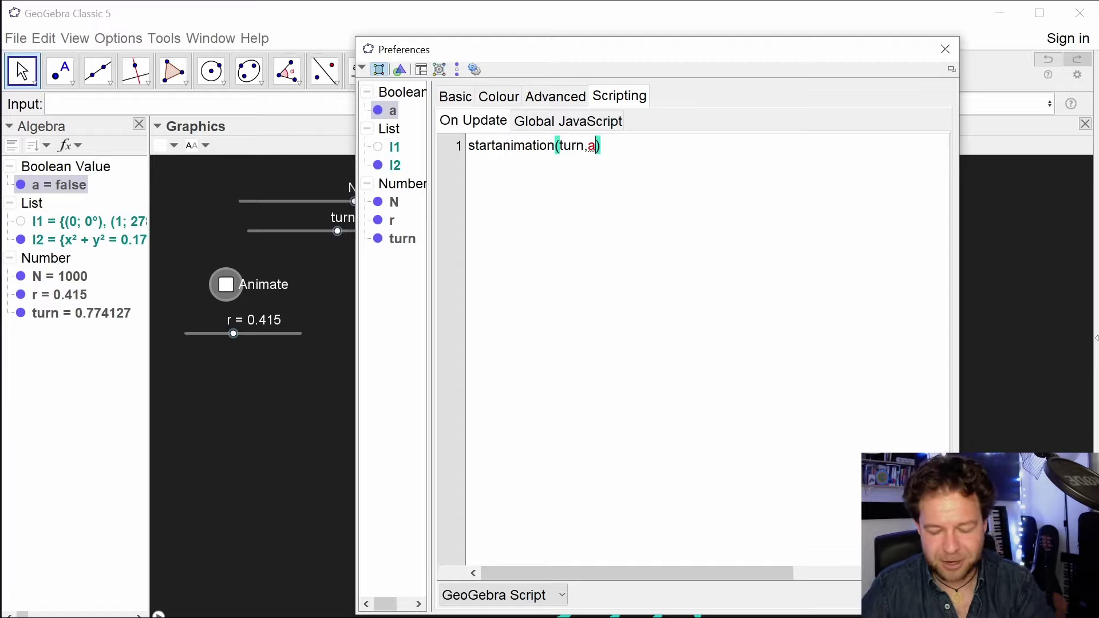
Test turn's Animate checkbox on and off, then lower turn to 0.3 for ten straight seed rays.
{"action": "left_click", "coordinate": [946, 49]}
{"action": "left_click", "coordinate": [231, 292]}
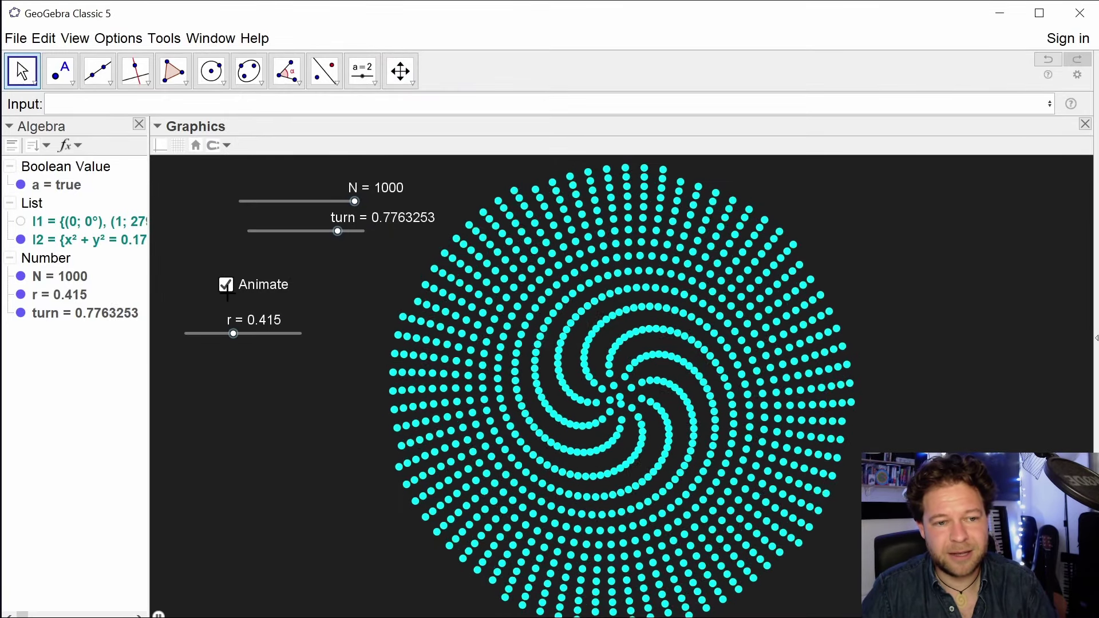
{"action": "left_click", "coordinate": [227, 286]}
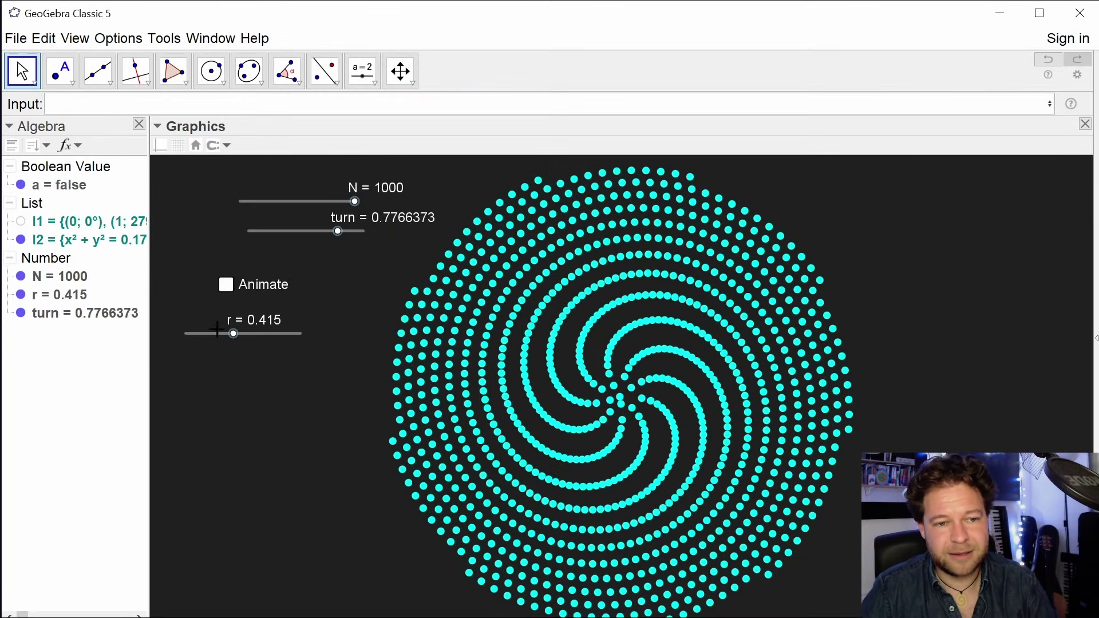
{"action": "left_click", "coordinate": [227, 286]}
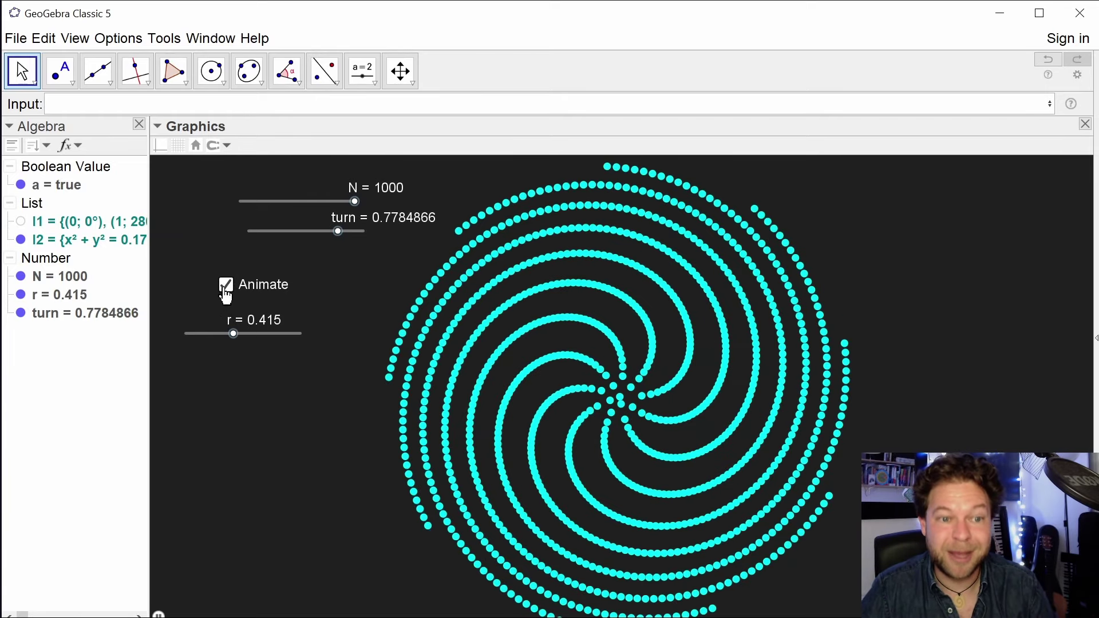
{"action": "left_click", "coordinate": [227, 286]}
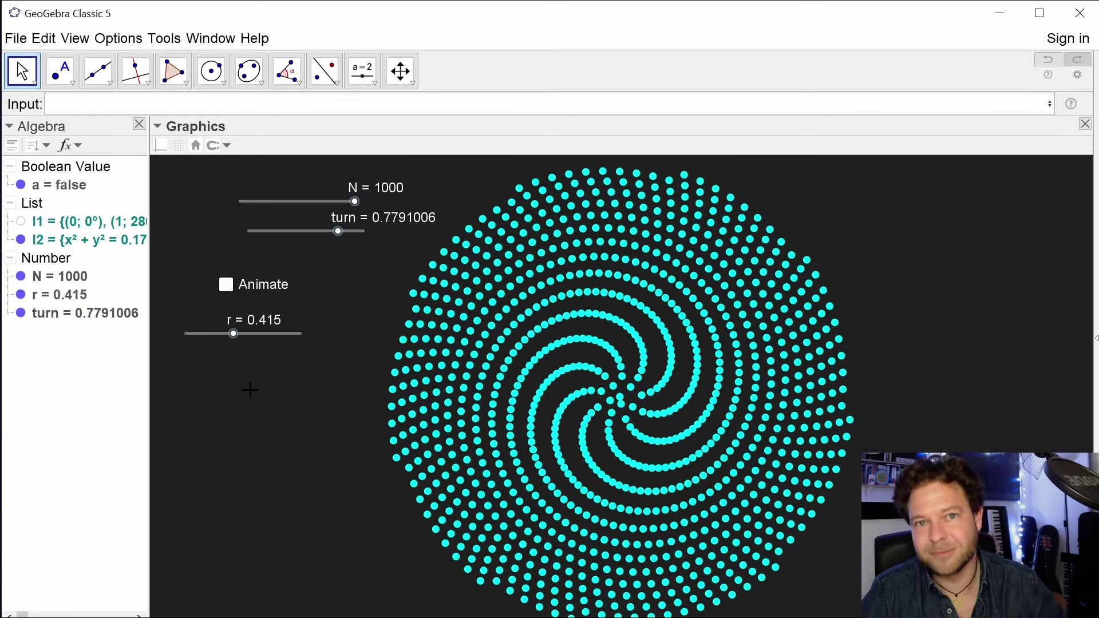
{"action": "left_click", "coordinate": [225, 285]}
{"action": "left_click", "coordinate": [223, 286]}
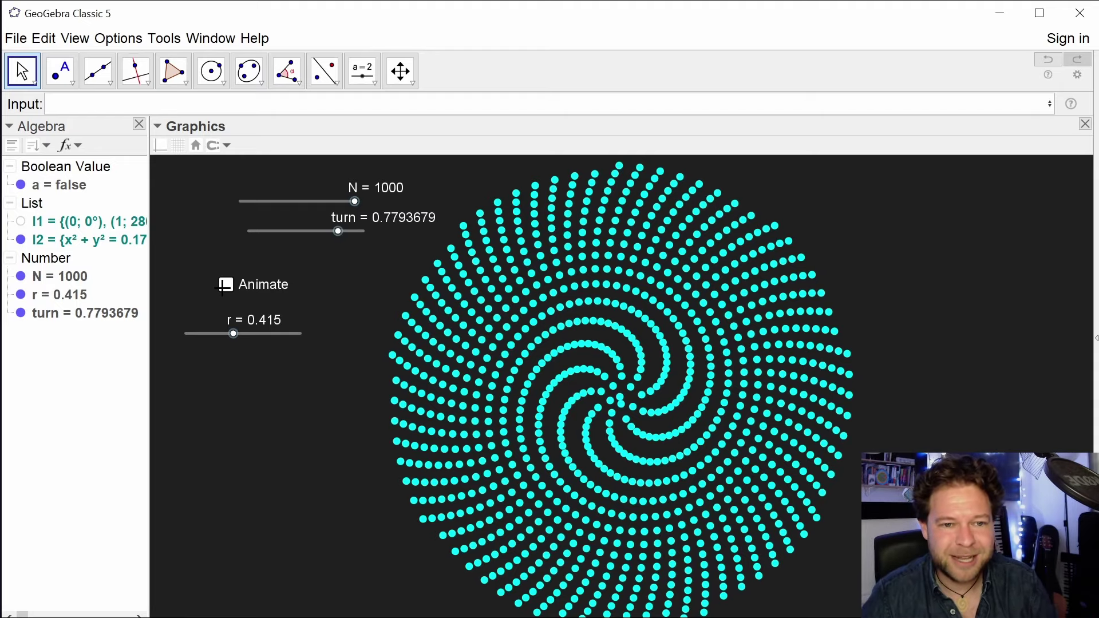
{"action": "left_click_drag", "start_coordinate": [343, 241], "coordinate": [286, 241]}
Pick the Input Box tool, then back out and view turn's definition without changing it.
{"action": "left_click", "coordinate": [375, 83]}
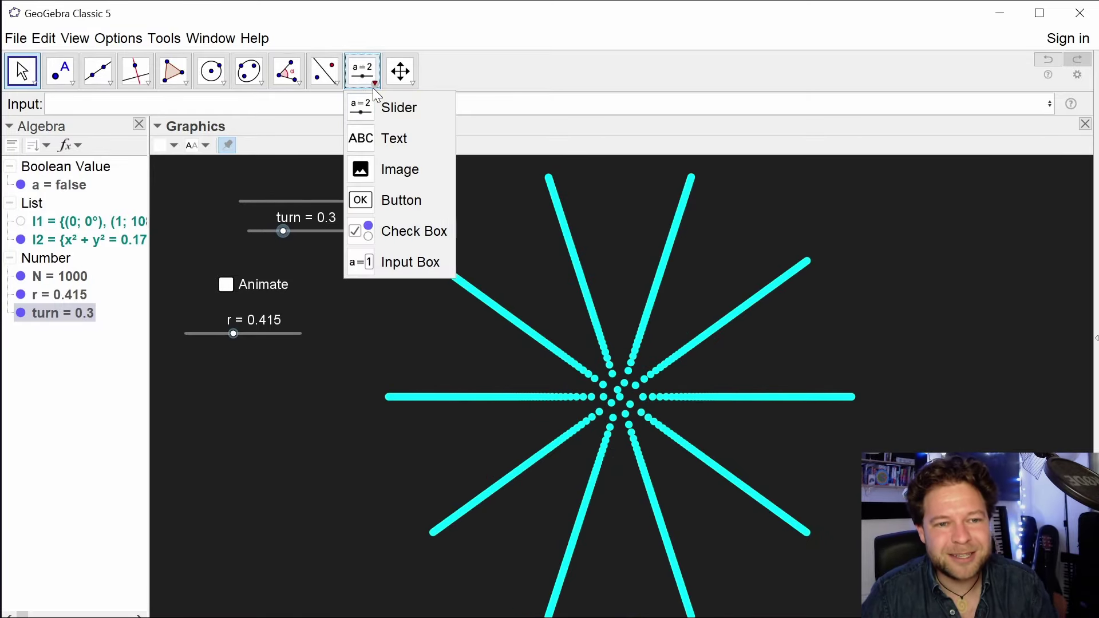
{"action": "left_click", "coordinate": [395, 261]}
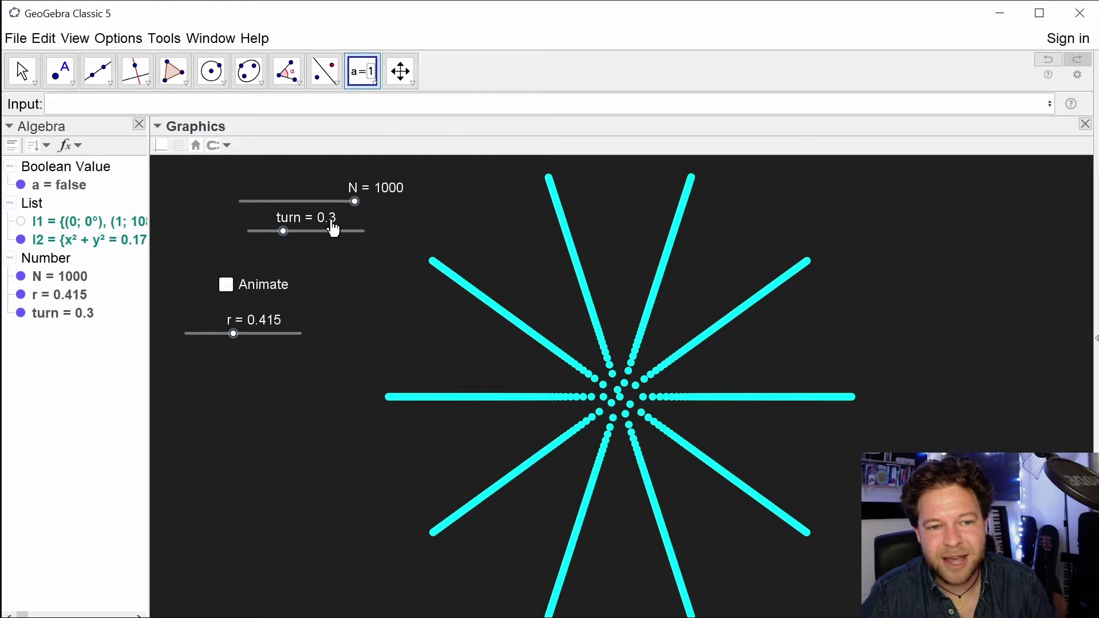
{"action": "key", "text": "Escape"}
{"action": "double_click", "coordinate": [74, 318]}
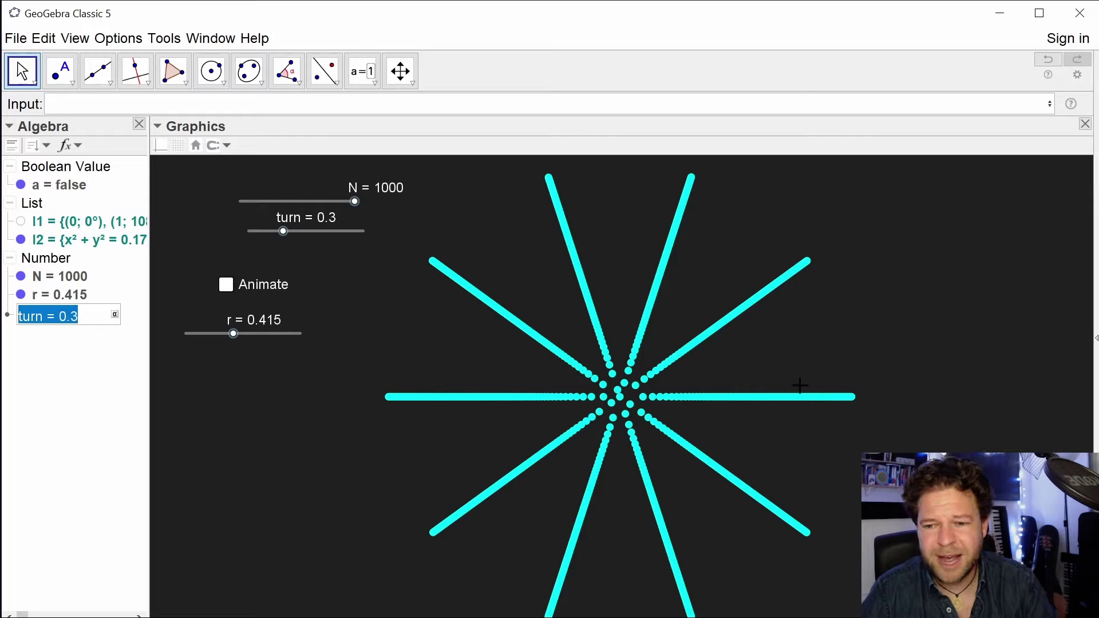
{"action": "key", "text": "Escape"}
Place input box InputBox1 on the canvas with turn as its linked object.
{"action": "left_click", "coordinate": [362, 76]}
{"action": "left_click", "coordinate": [180, 386]}
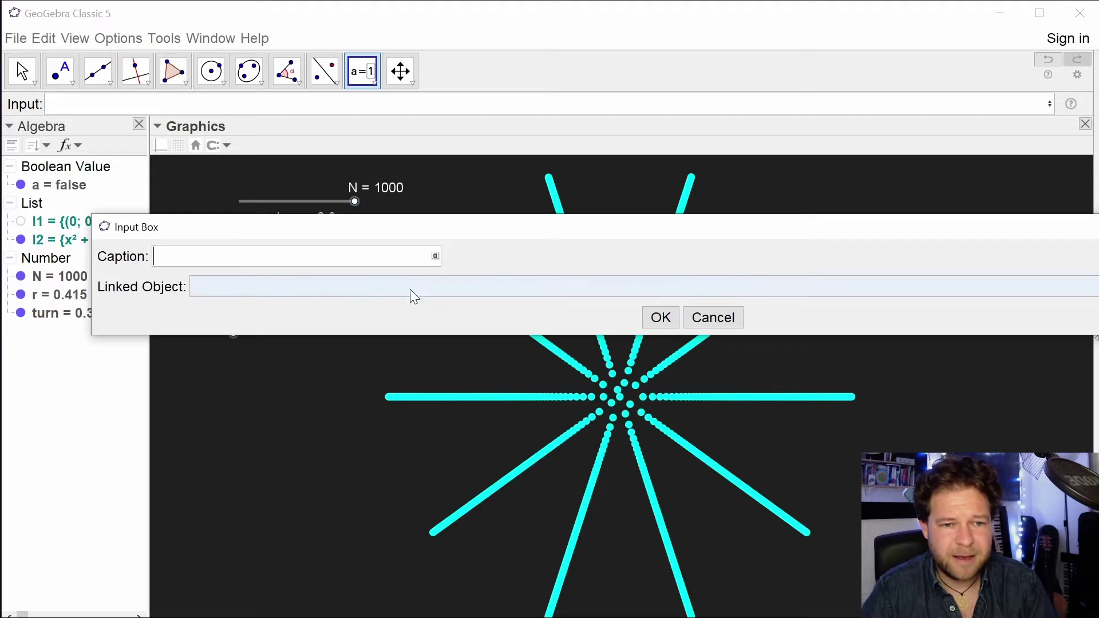
{"action": "left_click_drag", "start_coordinate": [822, 235], "coordinate": [570, 205]}
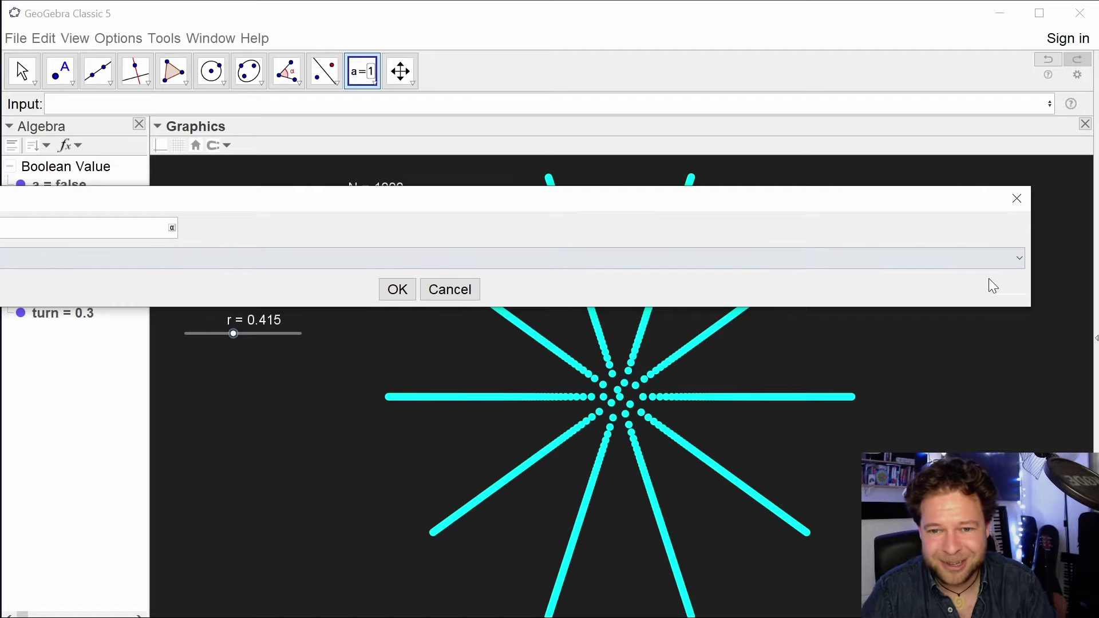
{"action": "left_click", "coordinate": [1015, 258]}
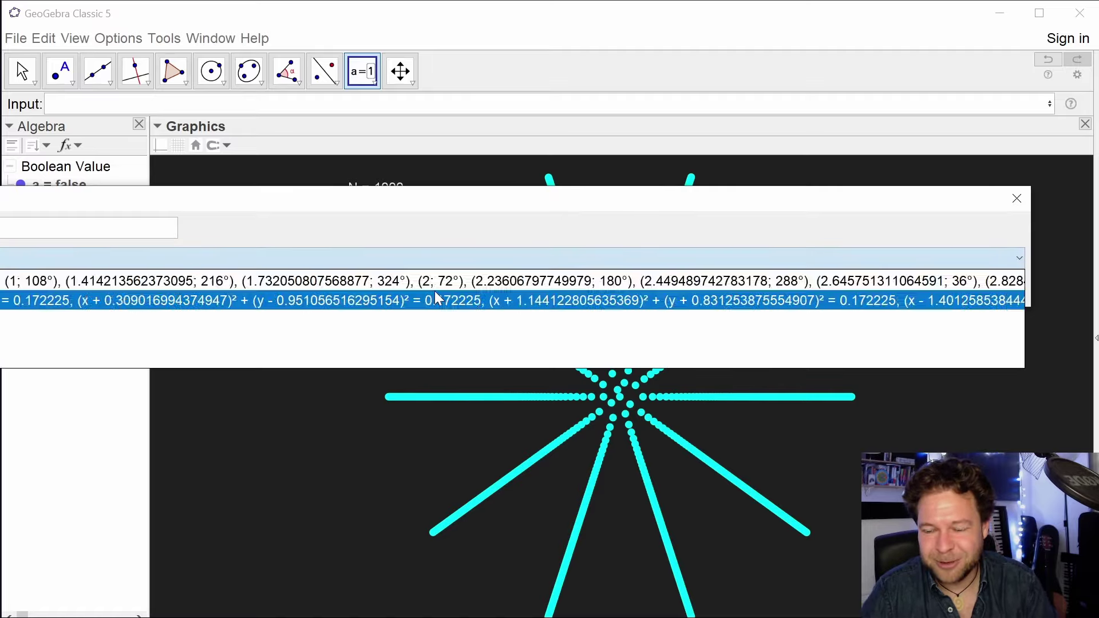
{"action": "left_click_drag", "start_coordinate": [365, 201], "coordinate": [609, 201]}
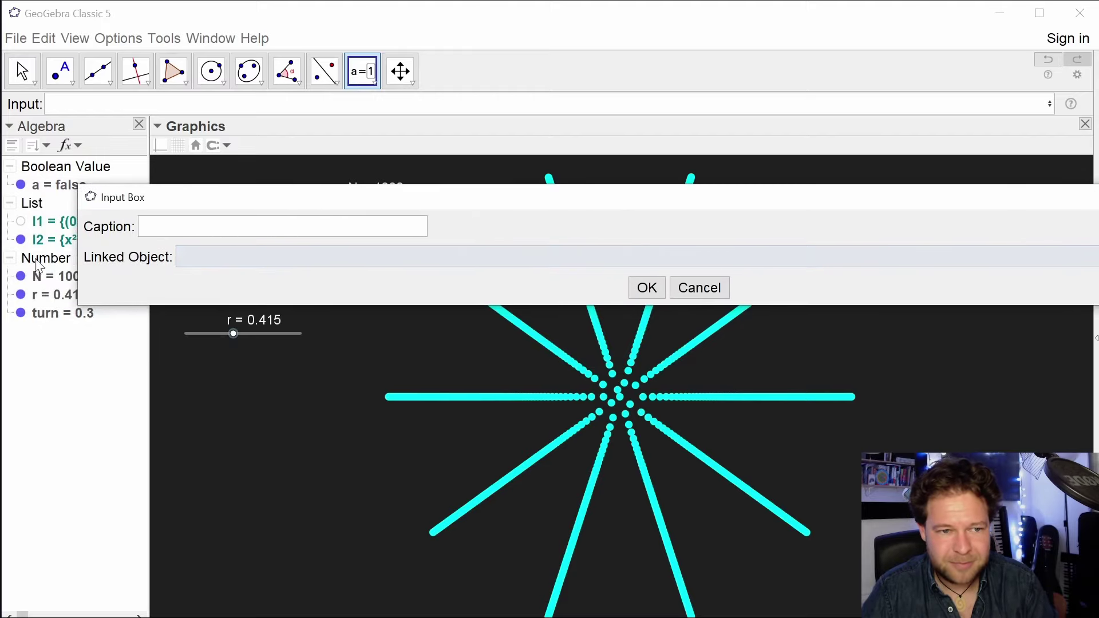
{"action": "left_click_drag", "start_coordinate": [201, 207], "coordinate": [4, 229]}
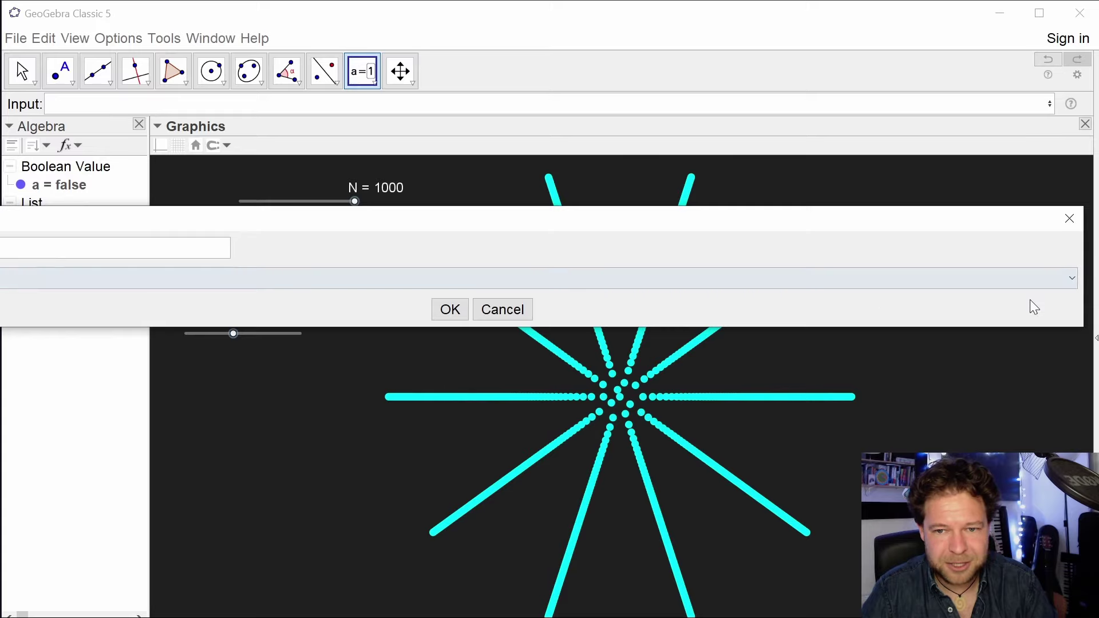
{"action": "left_click", "coordinate": [1071, 280]}
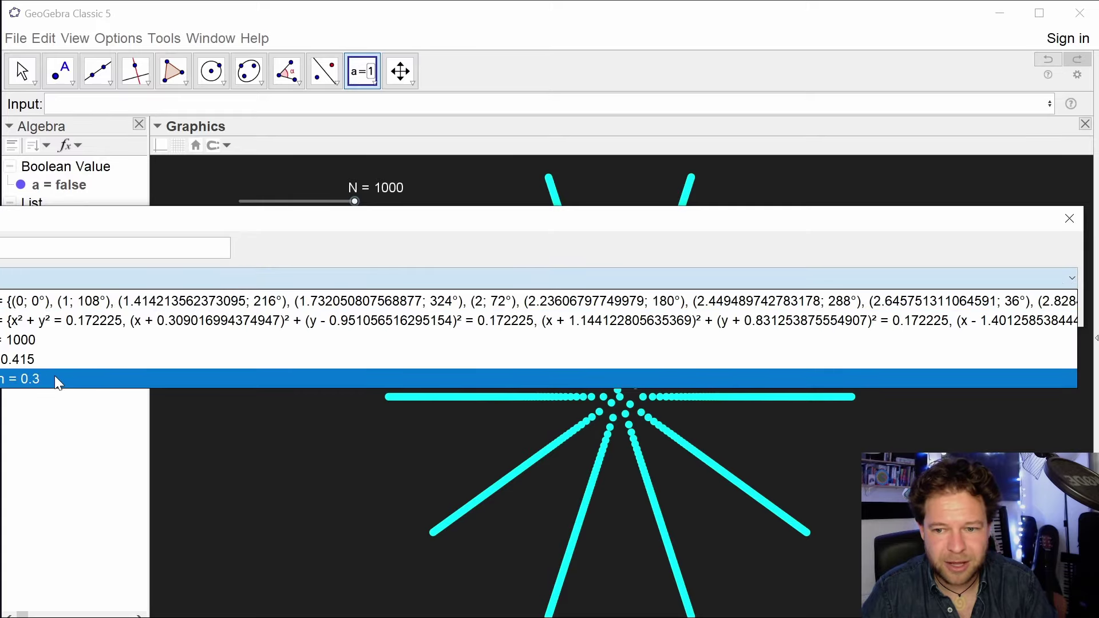
{"action": "left_click", "coordinate": [26, 379]}
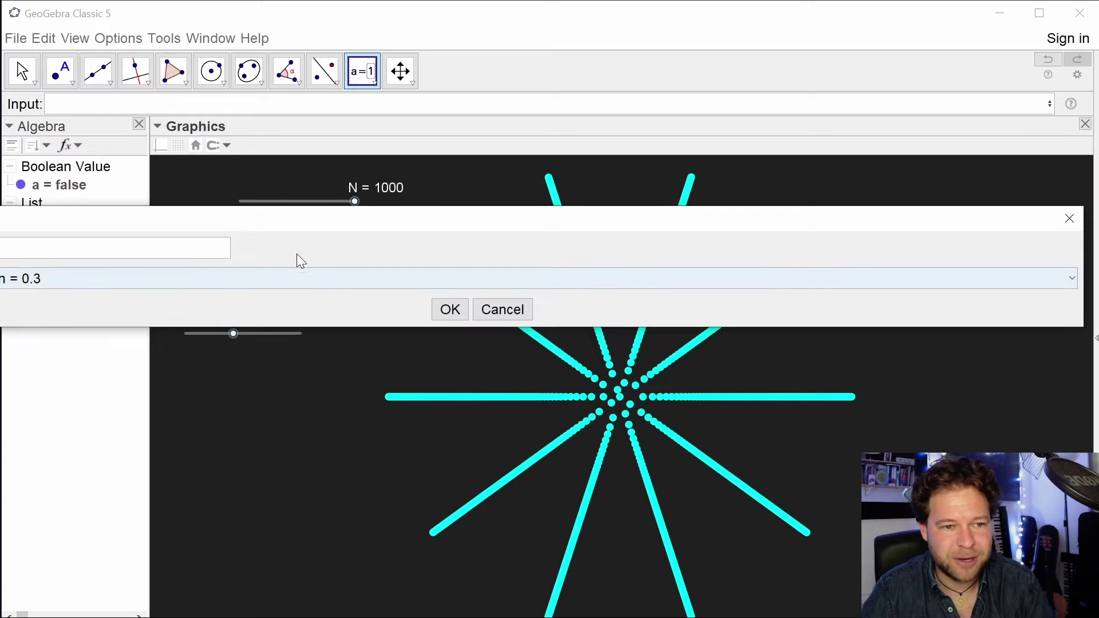
{"action": "left_click_drag", "start_coordinate": [316, 218], "coordinate": [565, 211]}
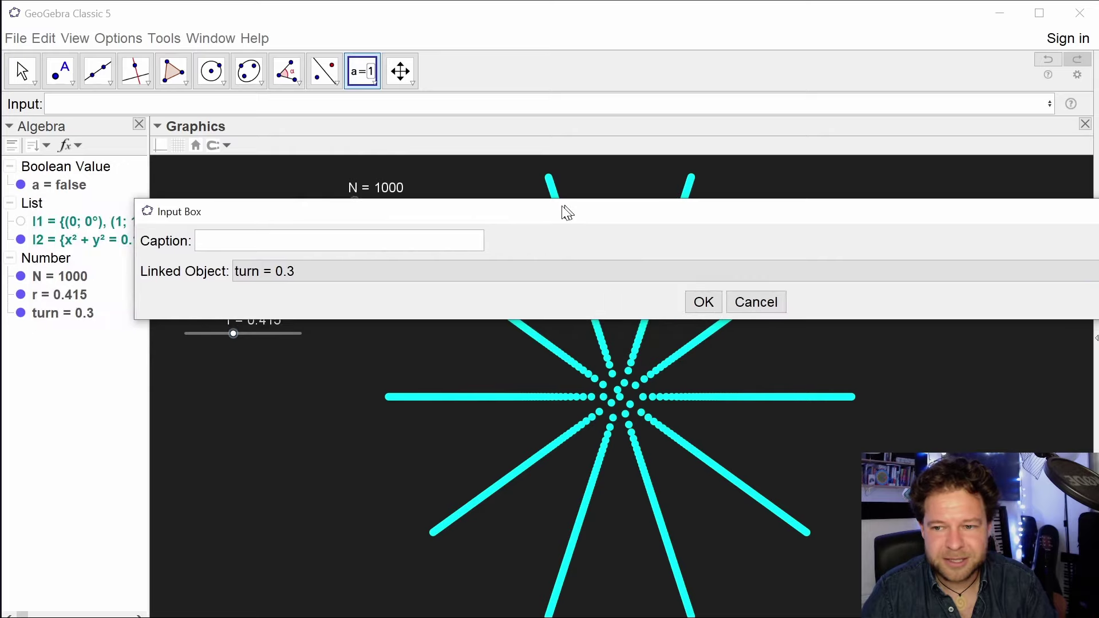
{"action": "left_click", "coordinate": [691, 307]}
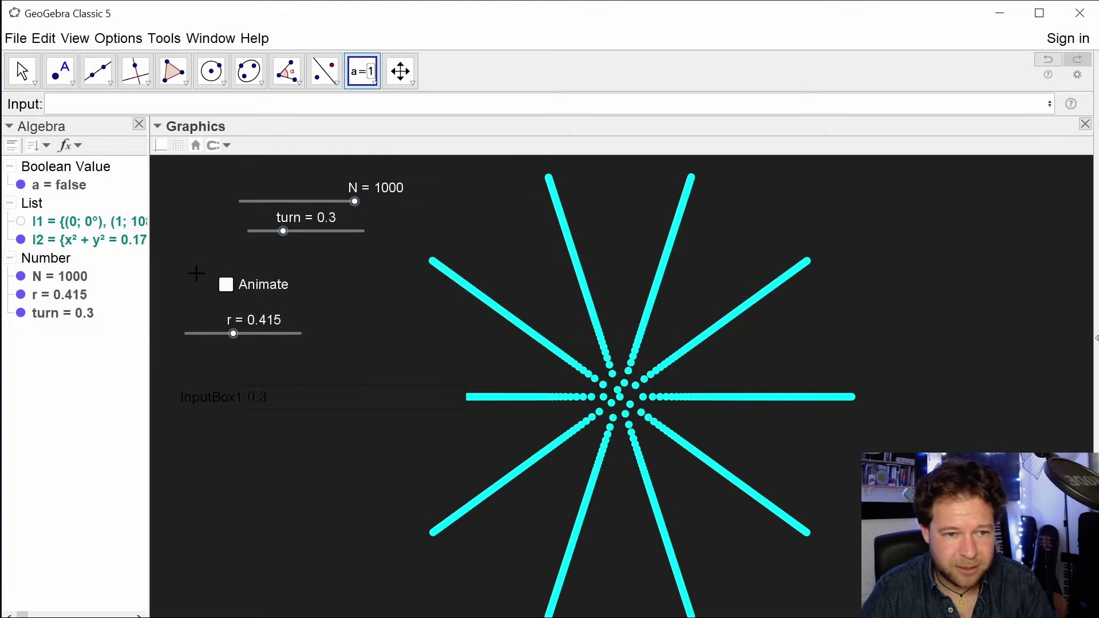
Show auxiliary objects in the algebra list and give InputBox1 a white background.
{"action": "right_click", "coordinate": [42, 367]}
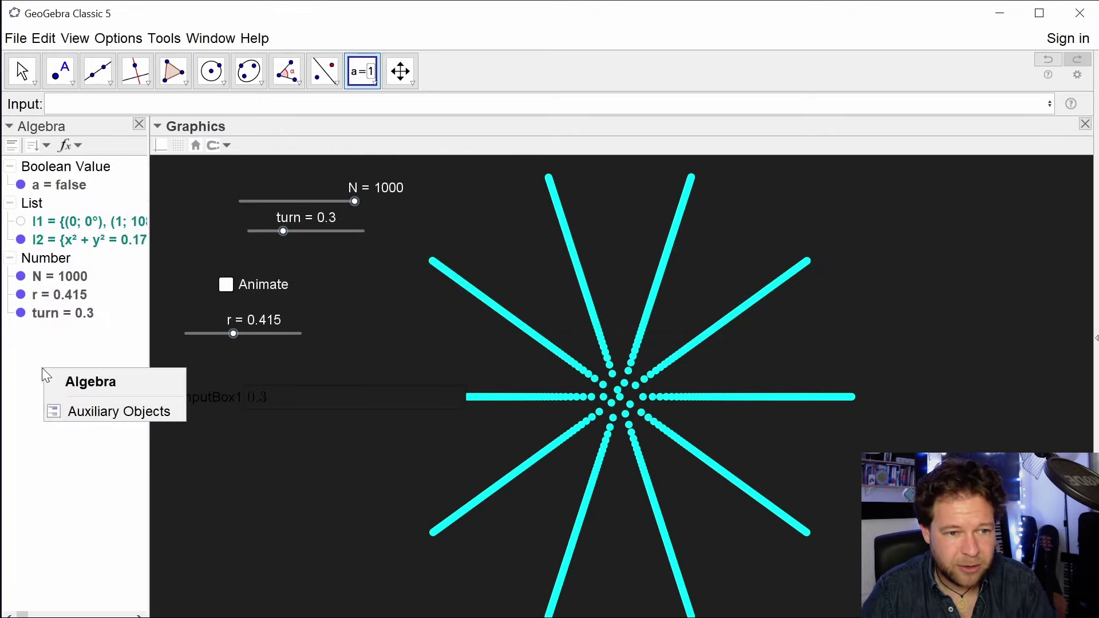
{"action": "left_click", "coordinate": [105, 407]}
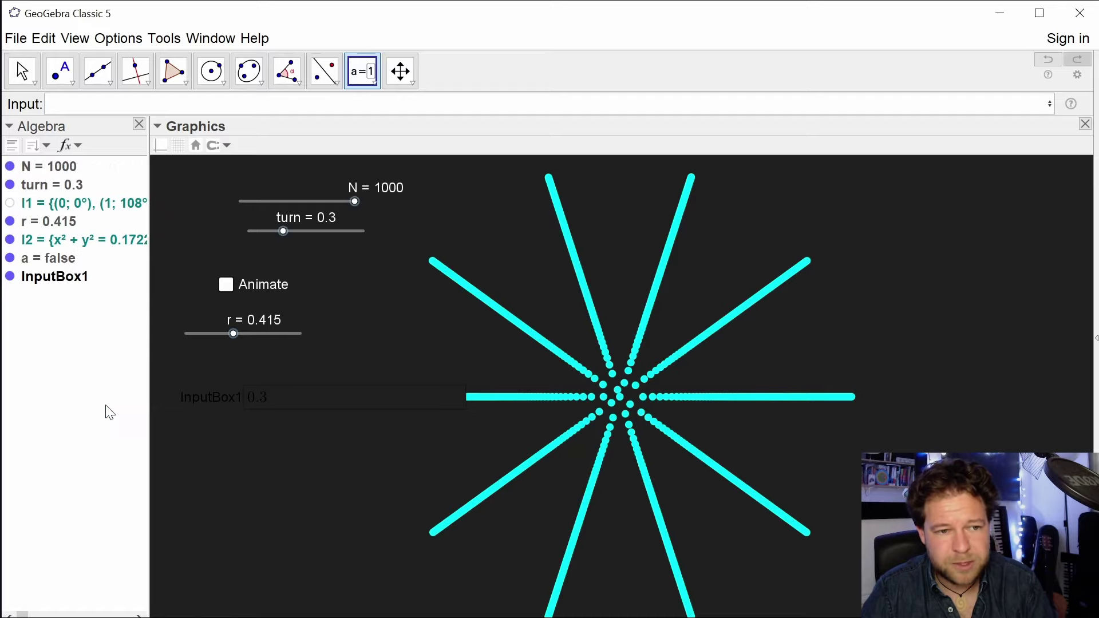
{"action": "right_click", "coordinate": [65, 281]}
{"action": "left_click", "coordinate": [137, 467]}
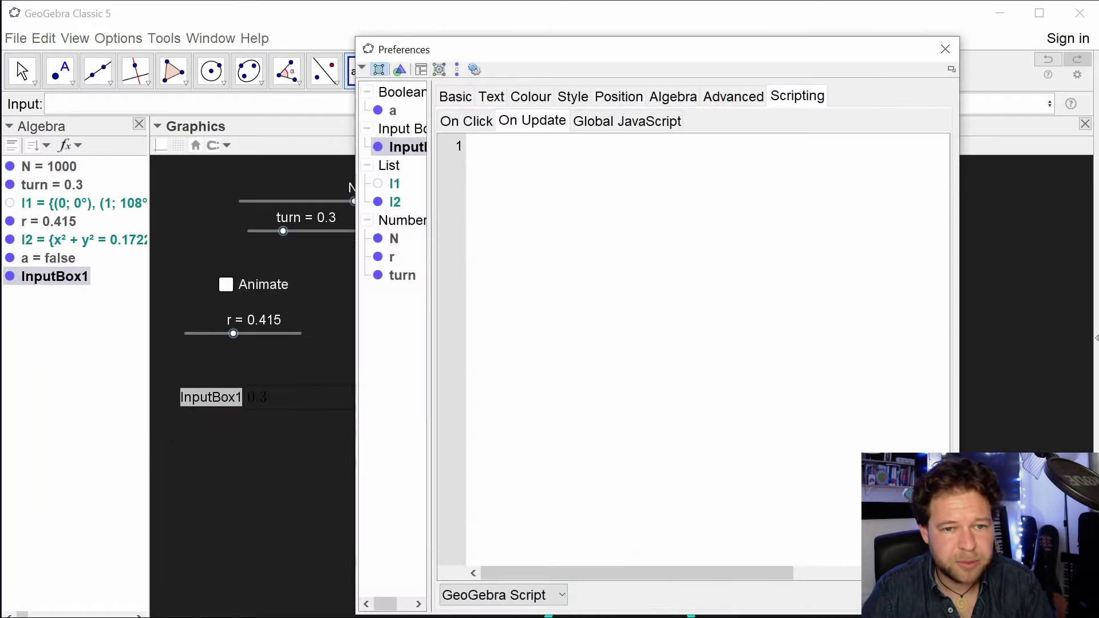
{"action": "left_click", "coordinate": [531, 96]}
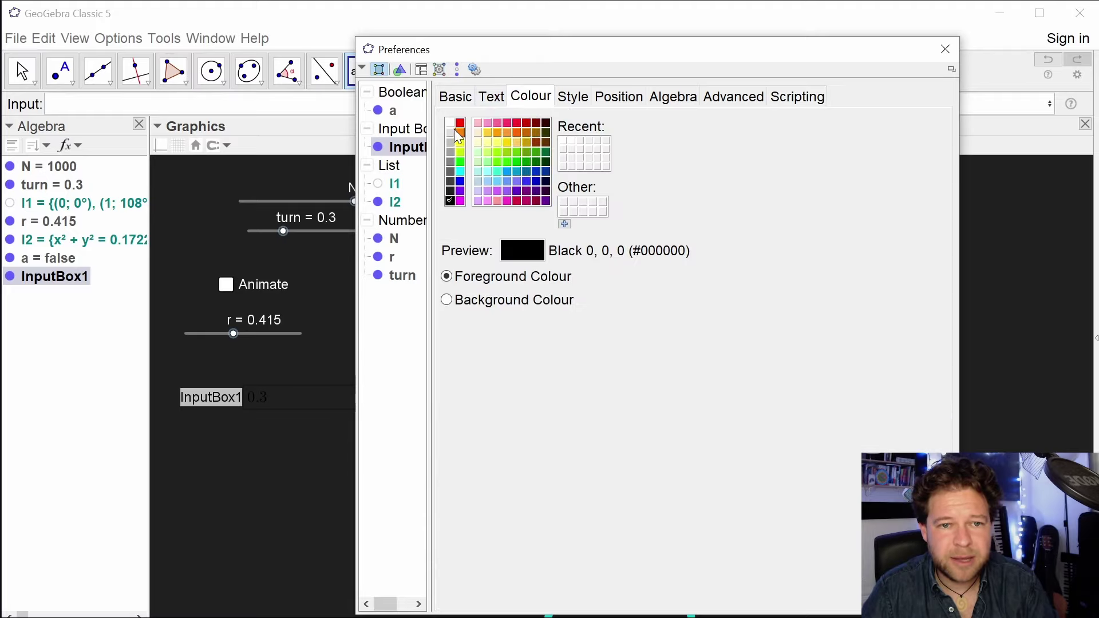
{"action": "left_click", "coordinate": [487, 300]}
{"action": "left_click", "coordinate": [450, 123]}
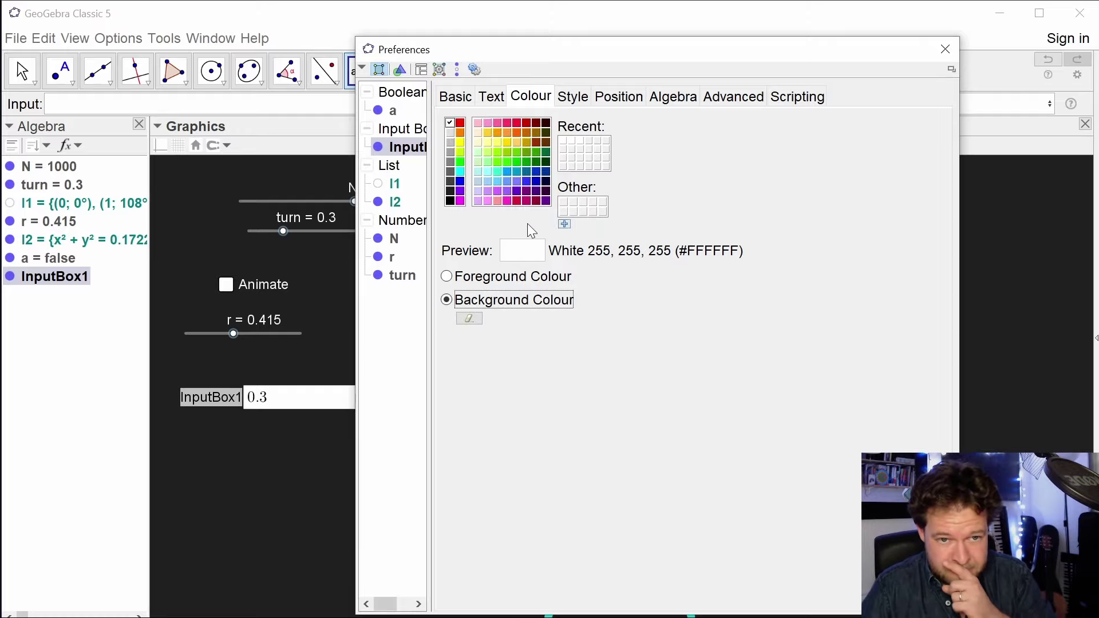
Hide InputBox1's label and close the properties window.
{"action": "left_click", "coordinate": [459, 99]}
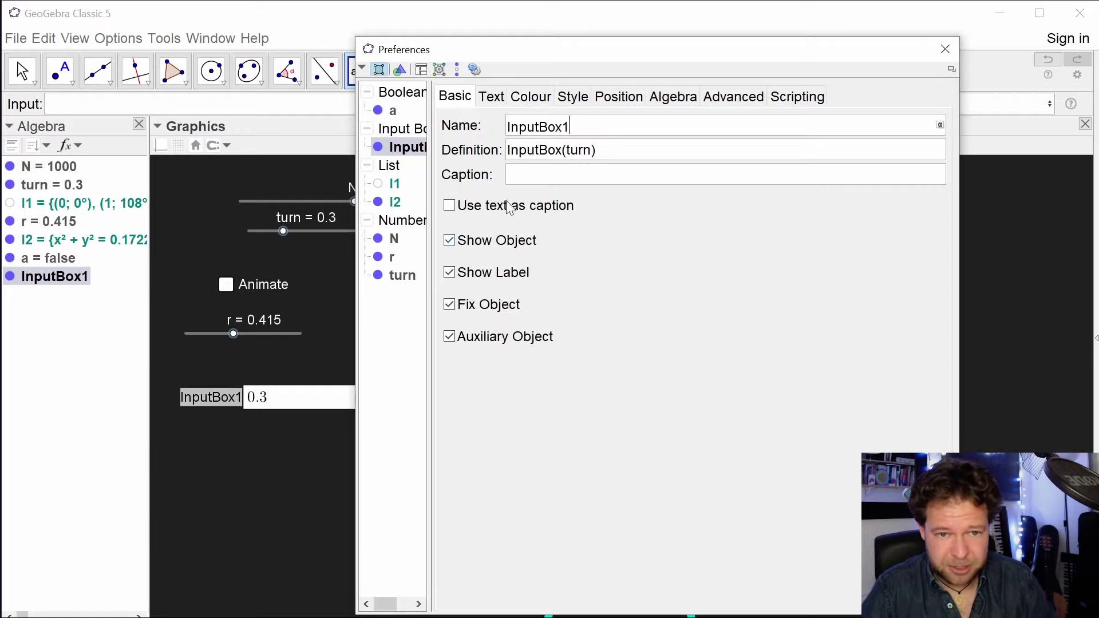
{"action": "left_click", "coordinate": [464, 272]}
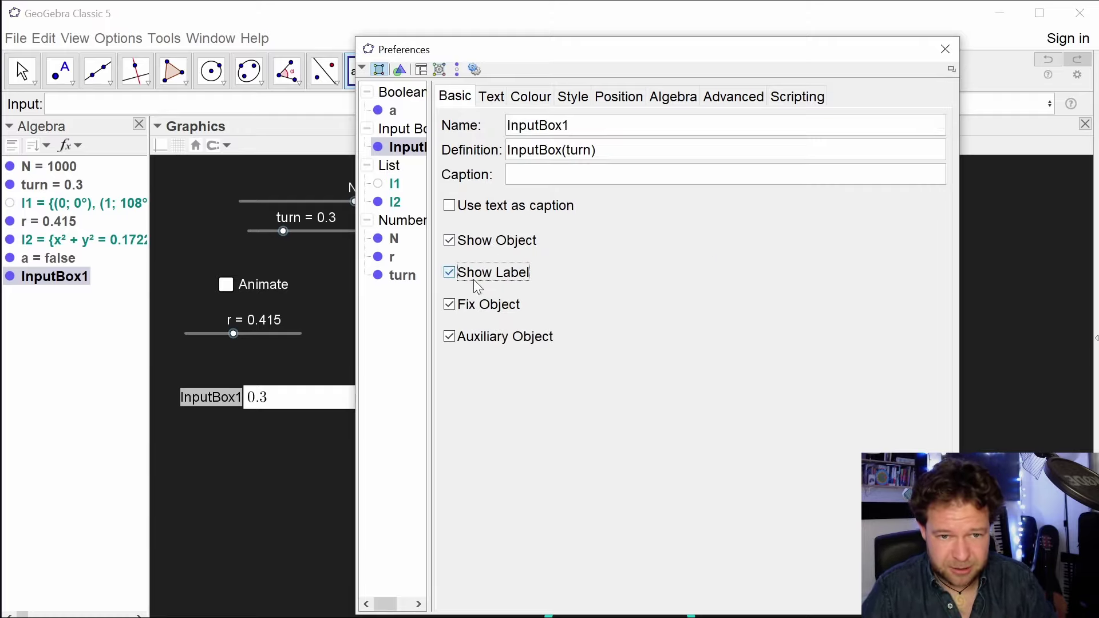
{"action": "left_click", "coordinate": [945, 49]}
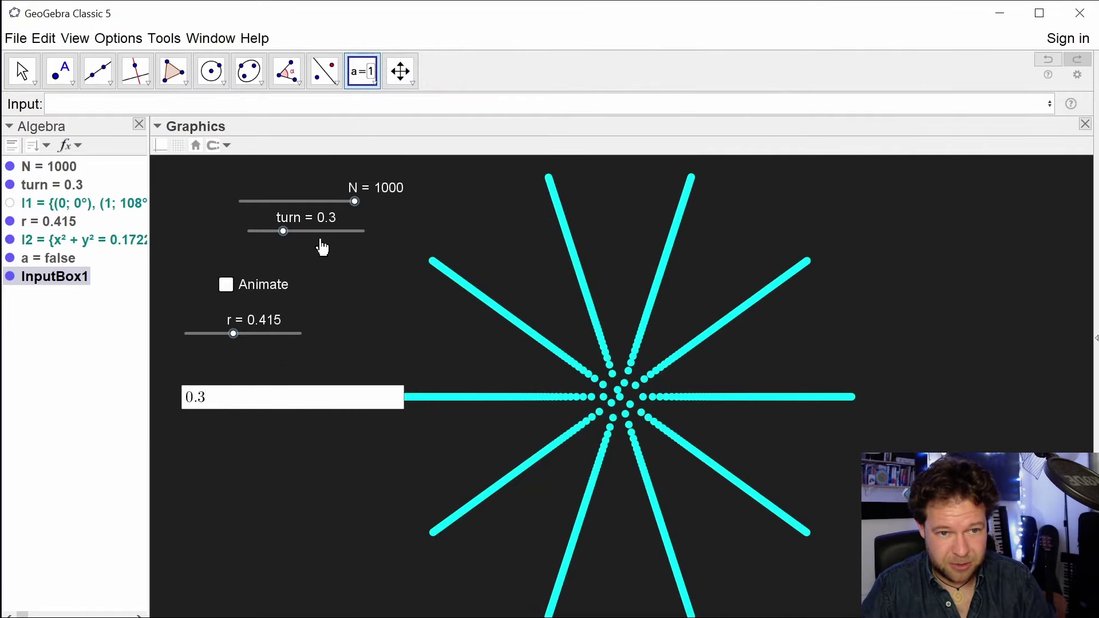
Step turn up to 0.4 and 0.5, and move the input box up-left.
{"action": "left_click", "coordinate": [346, 229]}
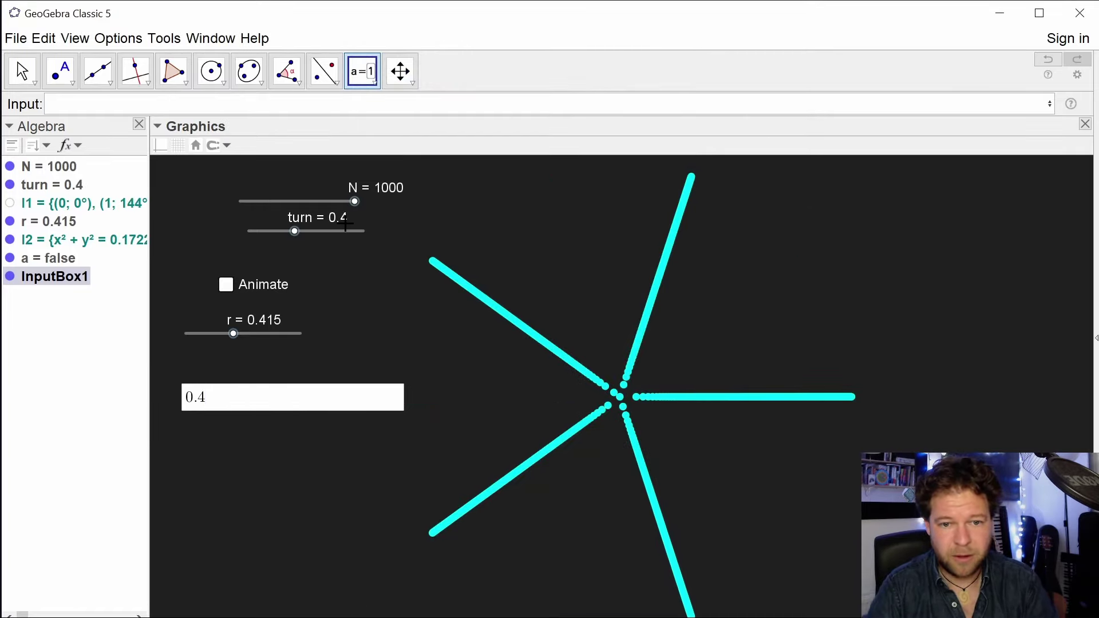
{"action": "left_click", "coordinate": [345, 229]}
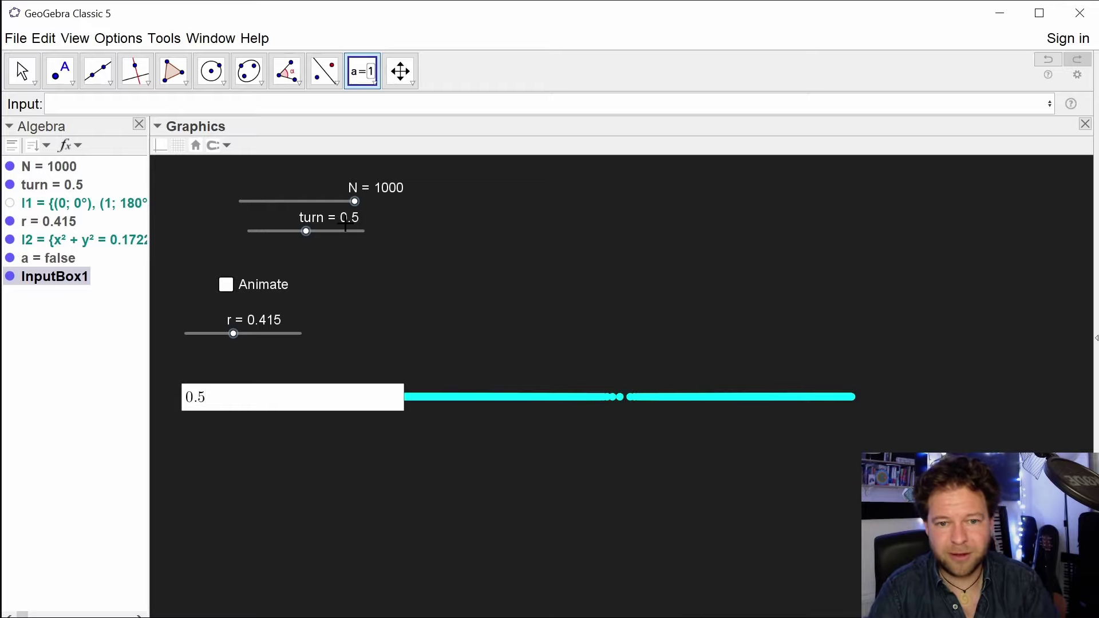
{"action": "left_click_drag", "start_coordinate": [339, 412], "coordinate": [302, 389]}
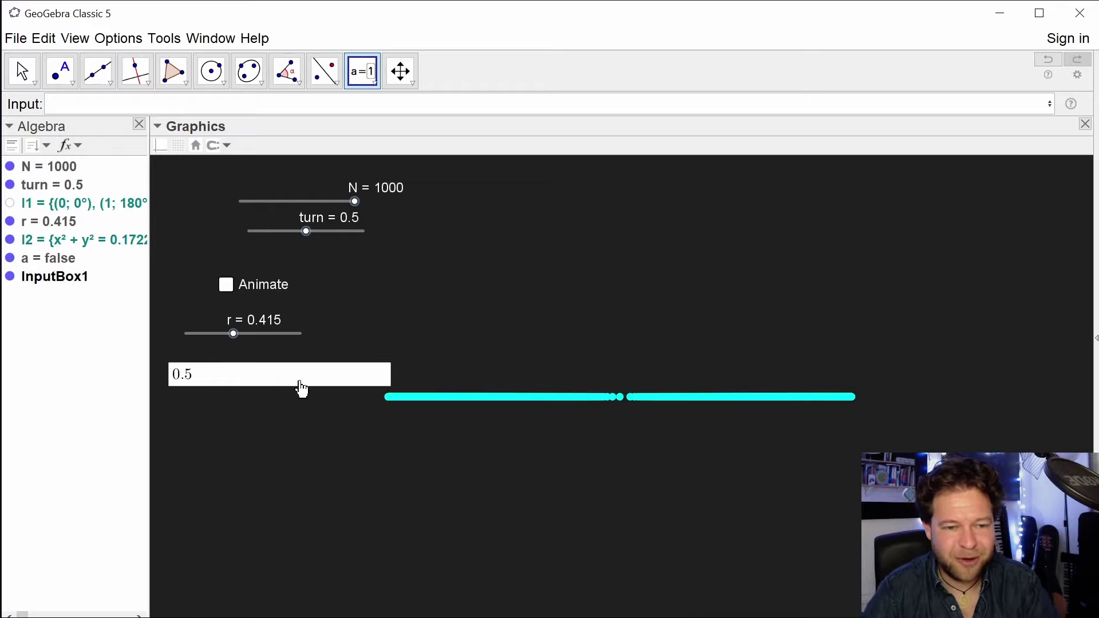
Enter 1/10 in the input box so turn becomes 0.1.
{"action": "left_click", "coordinate": [253, 383]}
{"action": "key", "text": "BackSpace"}
{"action": "key", "text": "BackSpace"}
{"action": "key", "text": "BackSpace"}
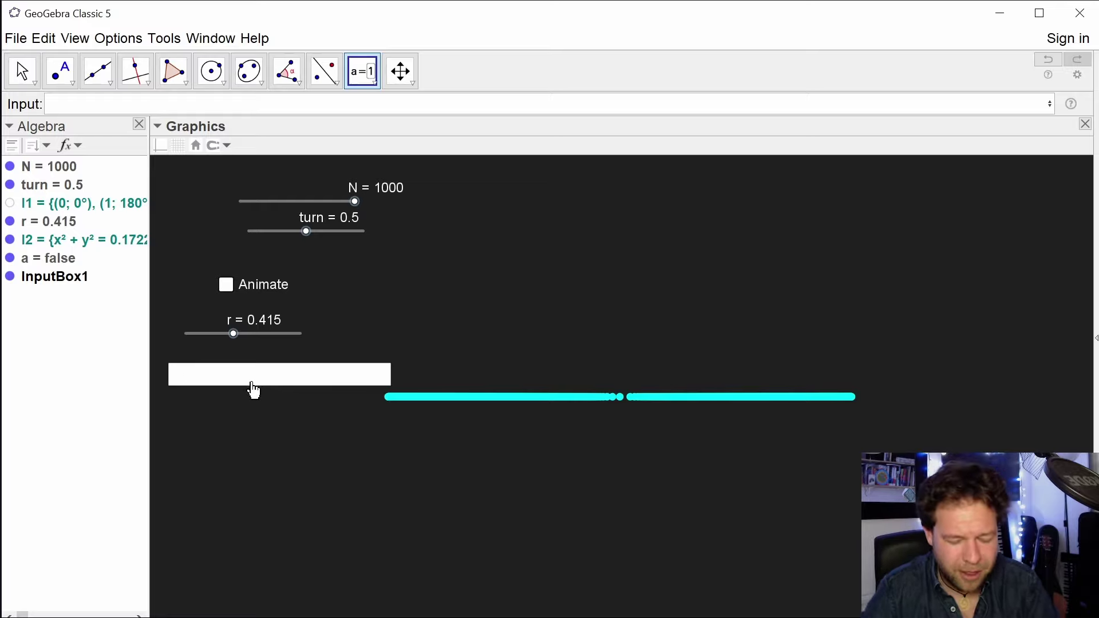
{"action": "type", "text": "1/10"}
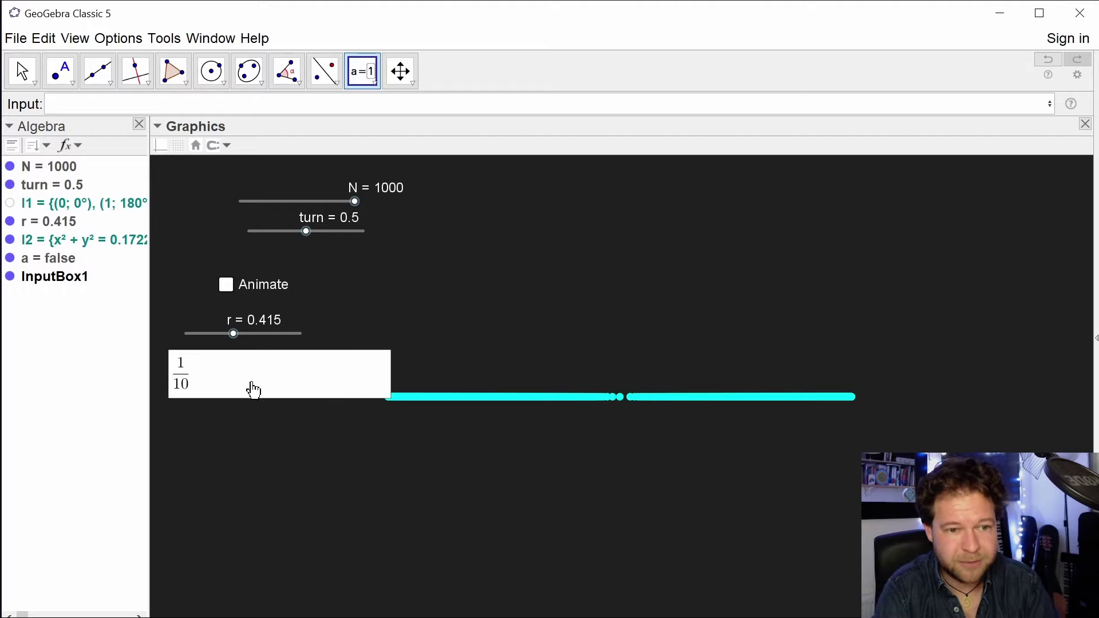
{"action": "key", "text": "Return"}
Turn off Symbolic in the input box's Algebra properties so it shows decimals.
{"action": "right_click", "coordinate": [251, 382]}
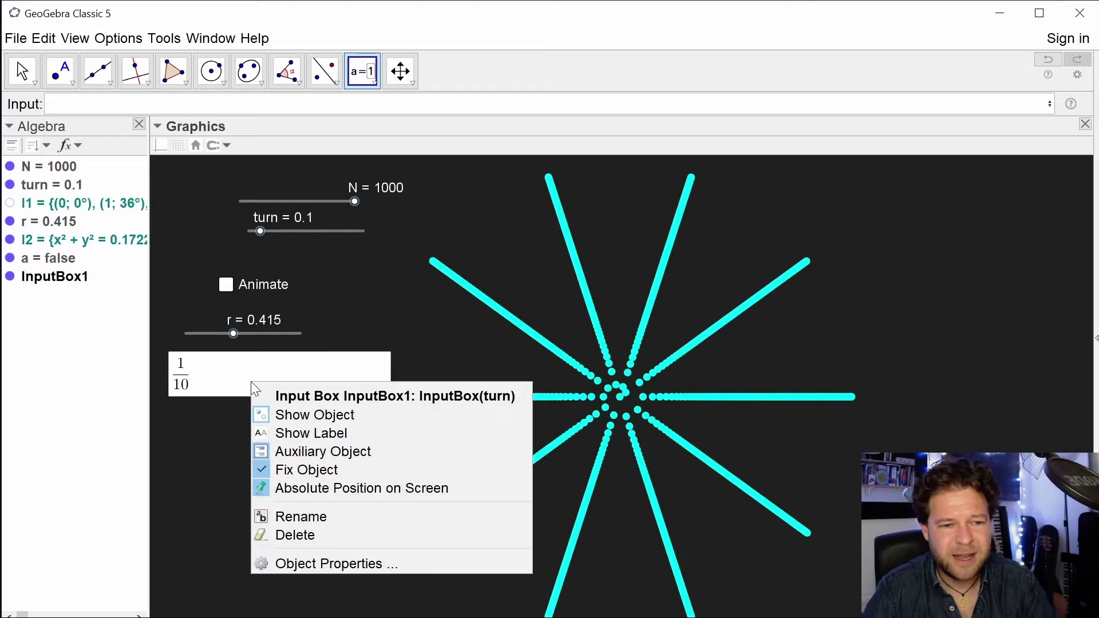
{"action": "left_click", "coordinate": [349, 566]}
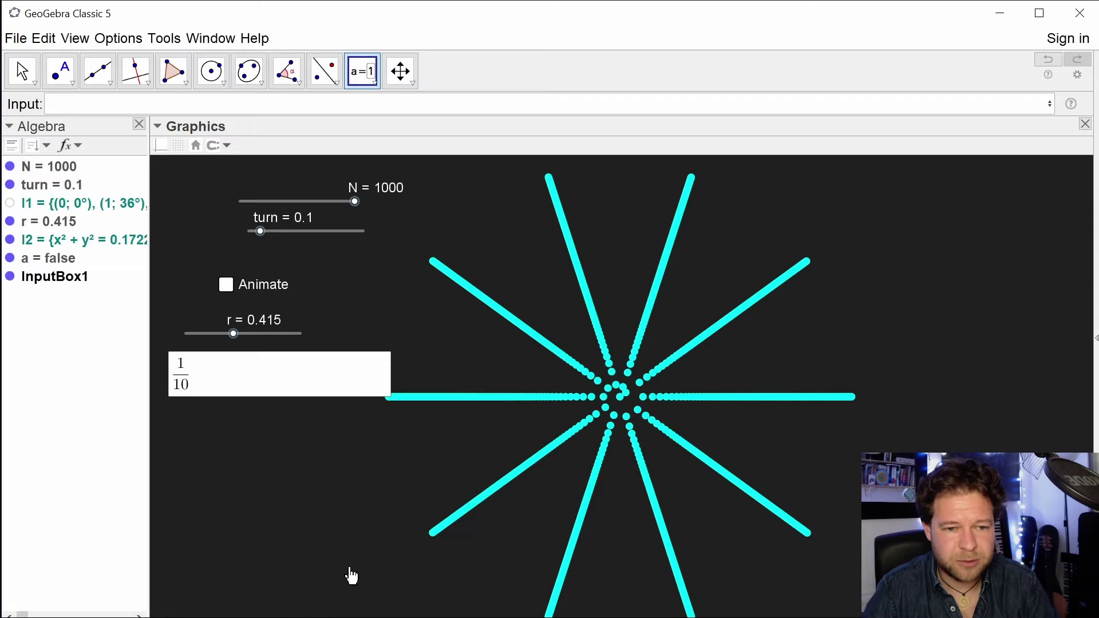
{"action": "left_click", "coordinate": [733, 98]}
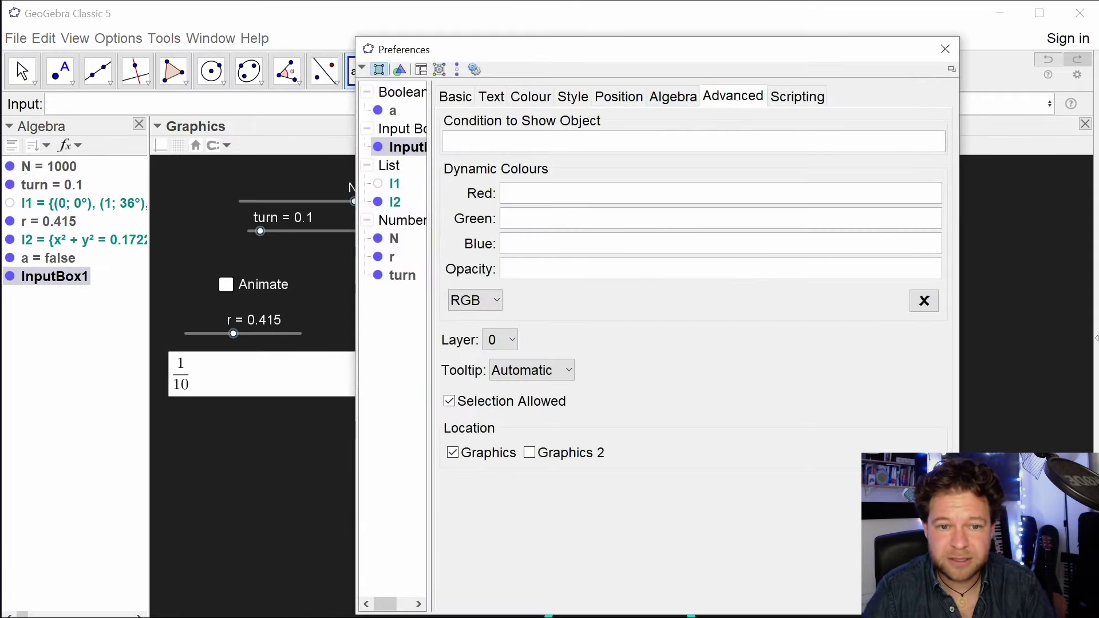
{"action": "left_click", "coordinate": [665, 98]}
{"action": "left_click", "coordinate": [480, 135]}
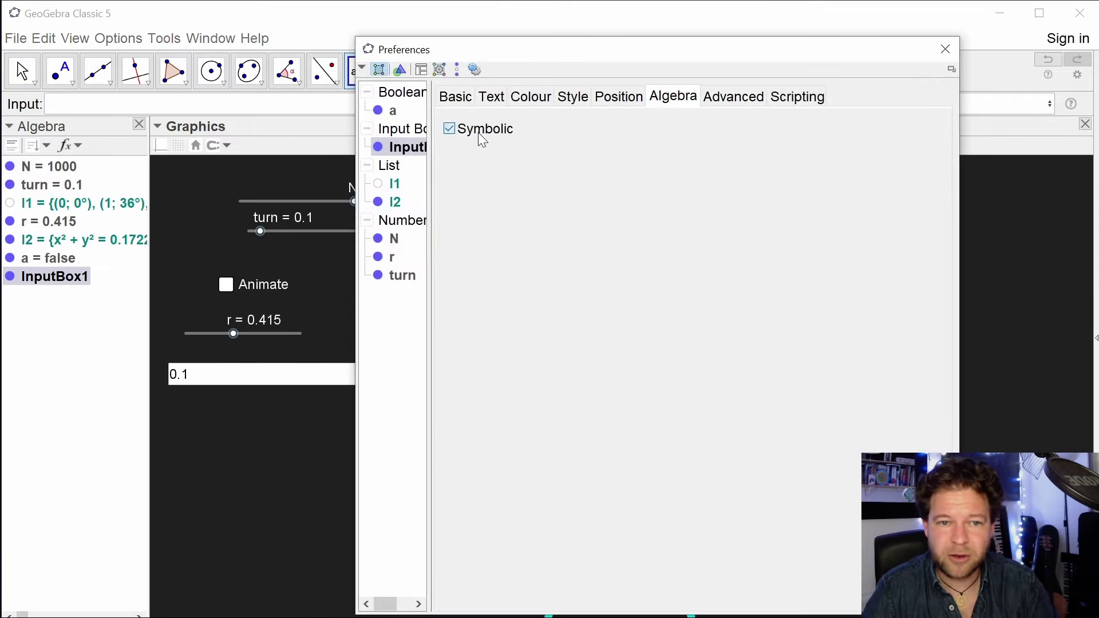
{"action": "left_click", "coordinate": [945, 49]}
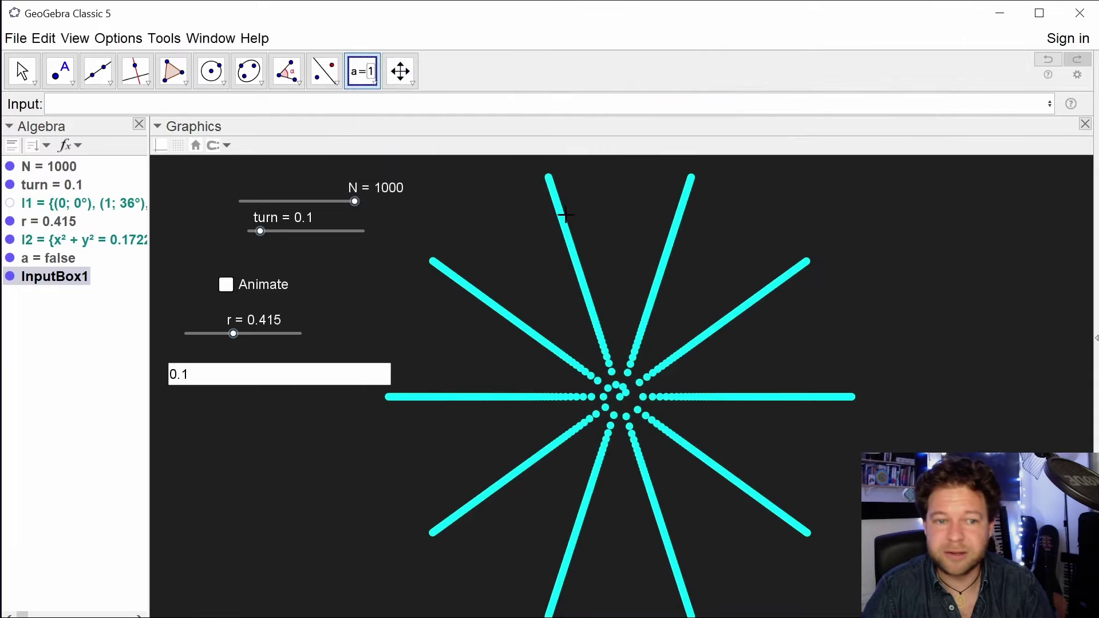
Enter 3/6 and then 1/sqrt(2) as turn in the input box.
{"action": "left_click", "coordinate": [223, 375]}
{"action": "key", "text": "BackSpace"}
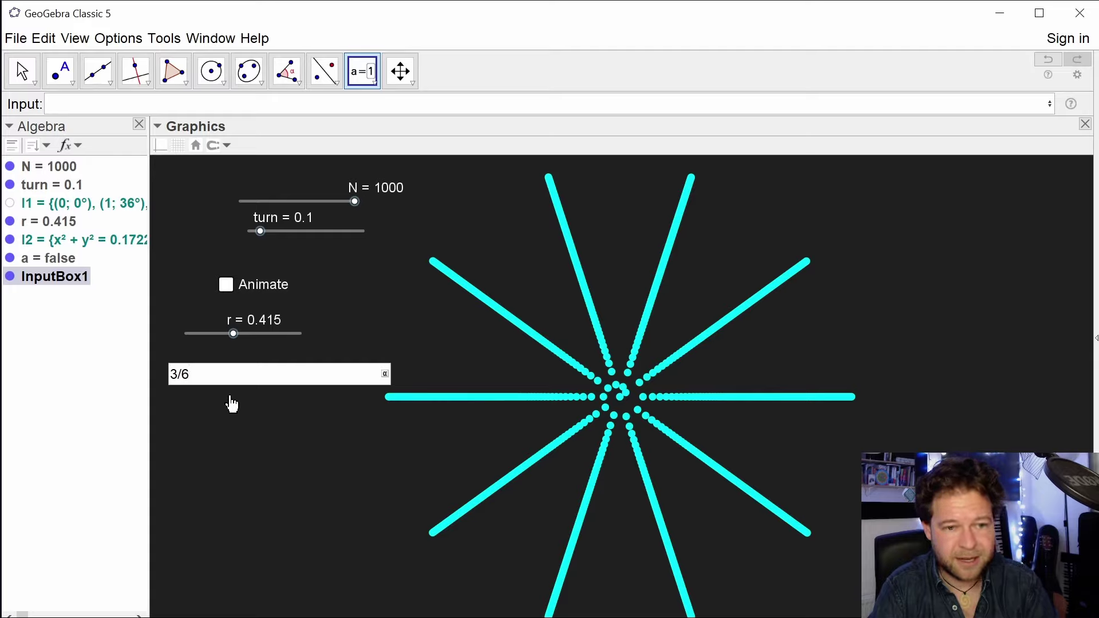
{"action": "type", "text": "3/6"}
{"action": "key", "text": "Return"}
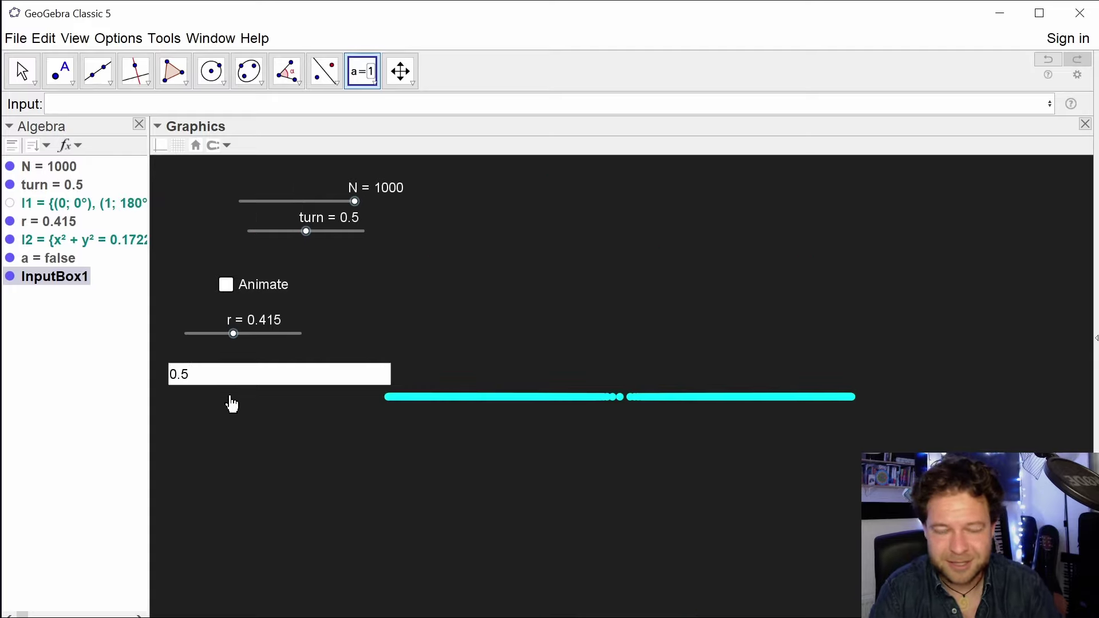
{"action": "left_click", "coordinate": [221, 377]}
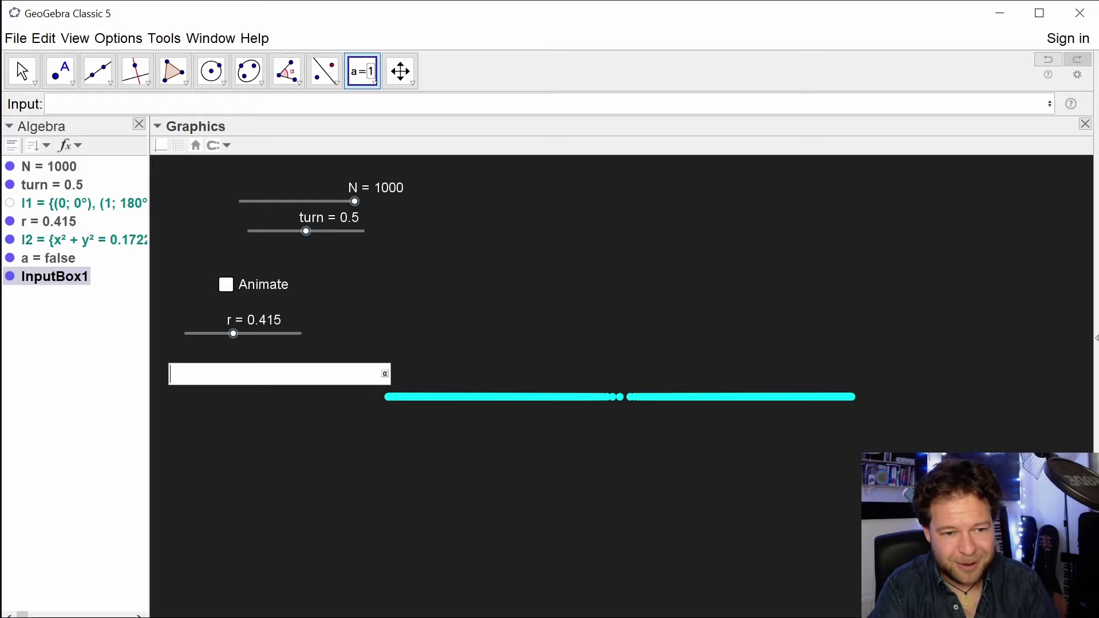
{"action": "type", "text": "1/sqrt(2"}
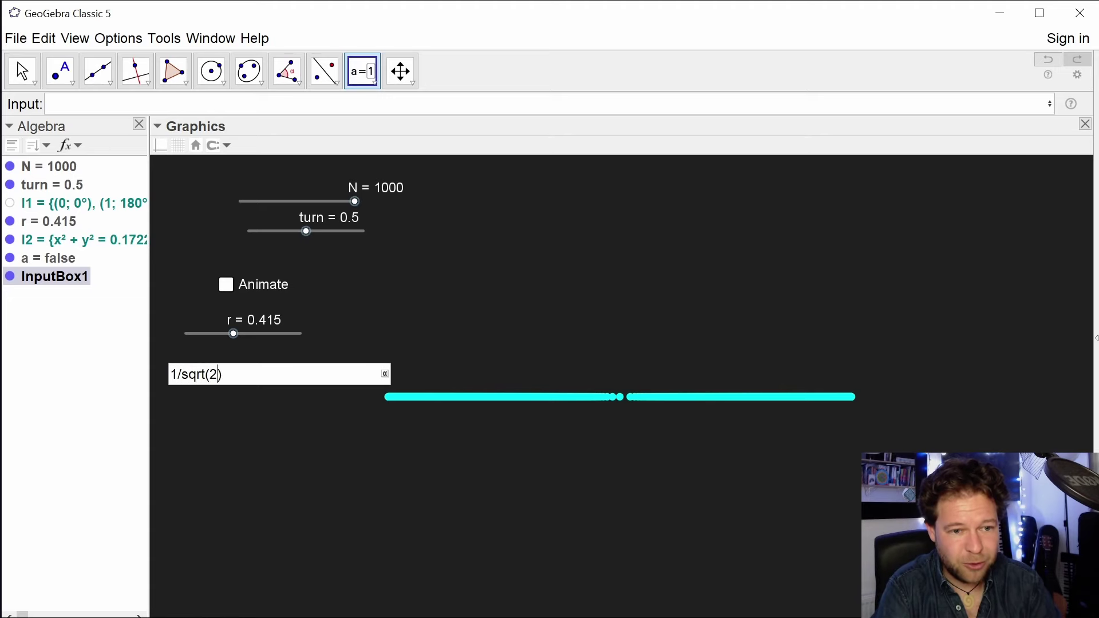
{"action": "key", "text": "Return"}
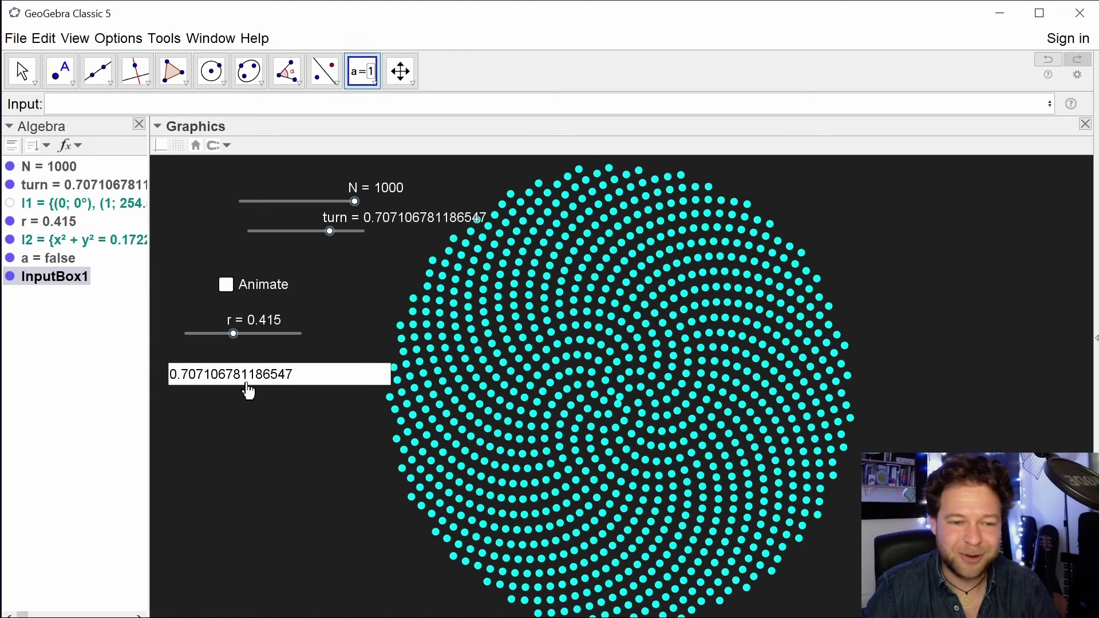
Enter 1/pi as turn, giving 0.318309886183791, then clear the input box.
{"action": "left_click", "coordinate": [247, 384]}
{"action": "key", "text": "ctrl+a"}
{"action": "key", "text": "BackSpace"}
{"action": "type", "text": "1/pi"}
{"action": "key", "text": "Return"}
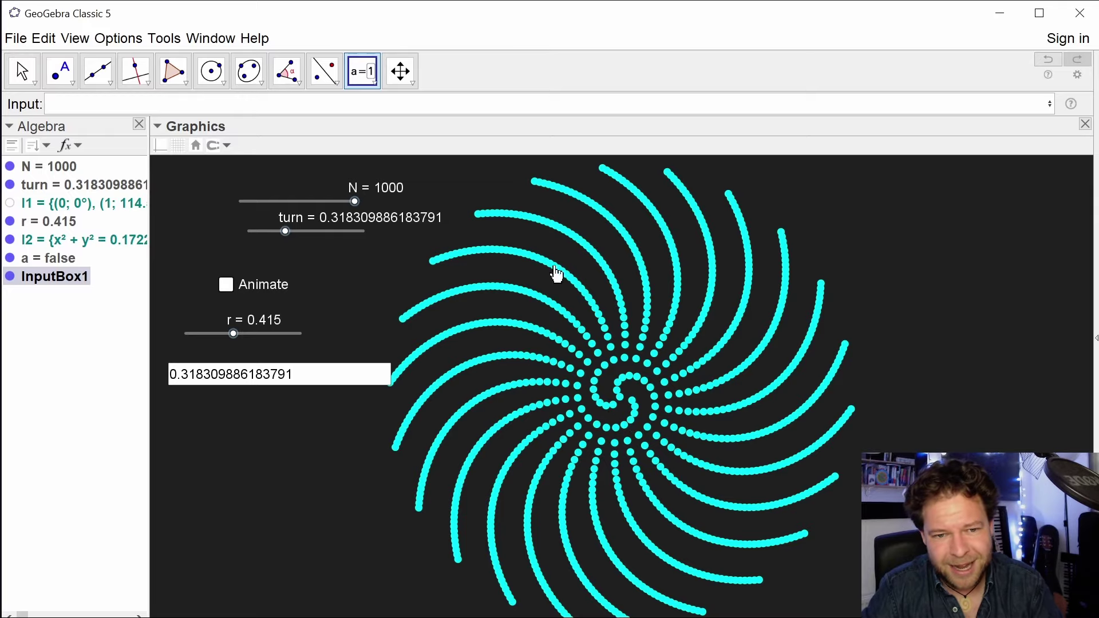
{"action": "left_click", "coordinate": [300, 378]}
{"action": "key", "text": "ctrl+a"}
{"action": "key", "text": "BackSpace"}
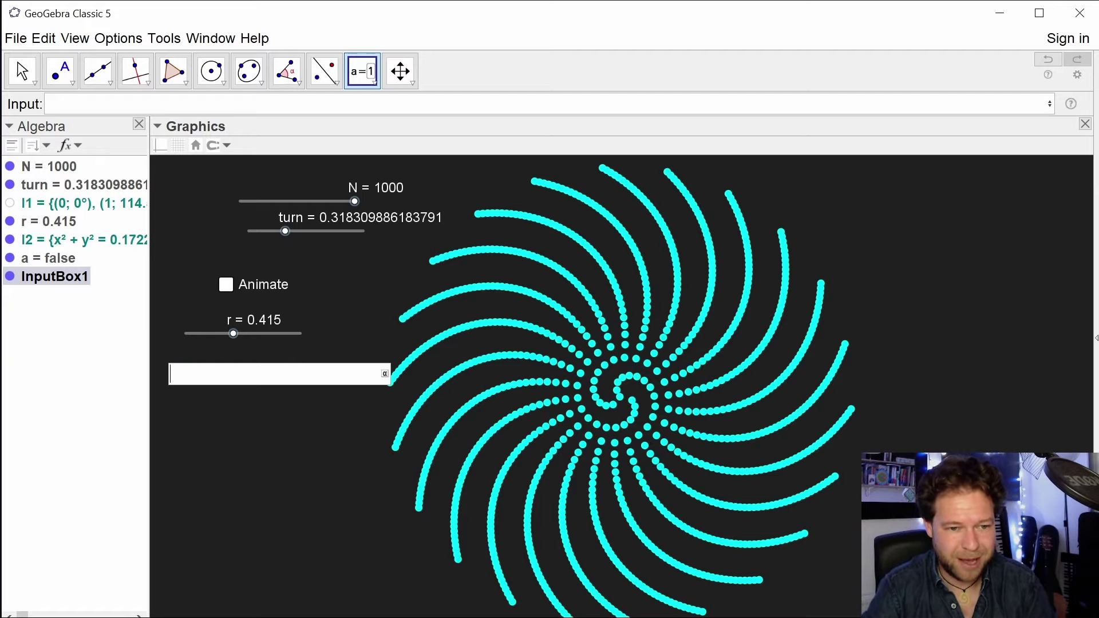
Set turn to (sqrt(5)-1)/2, then briefly animate it, stopping at 0.6288443.
{"action": "type", "text": "sqrt(5)-1"}
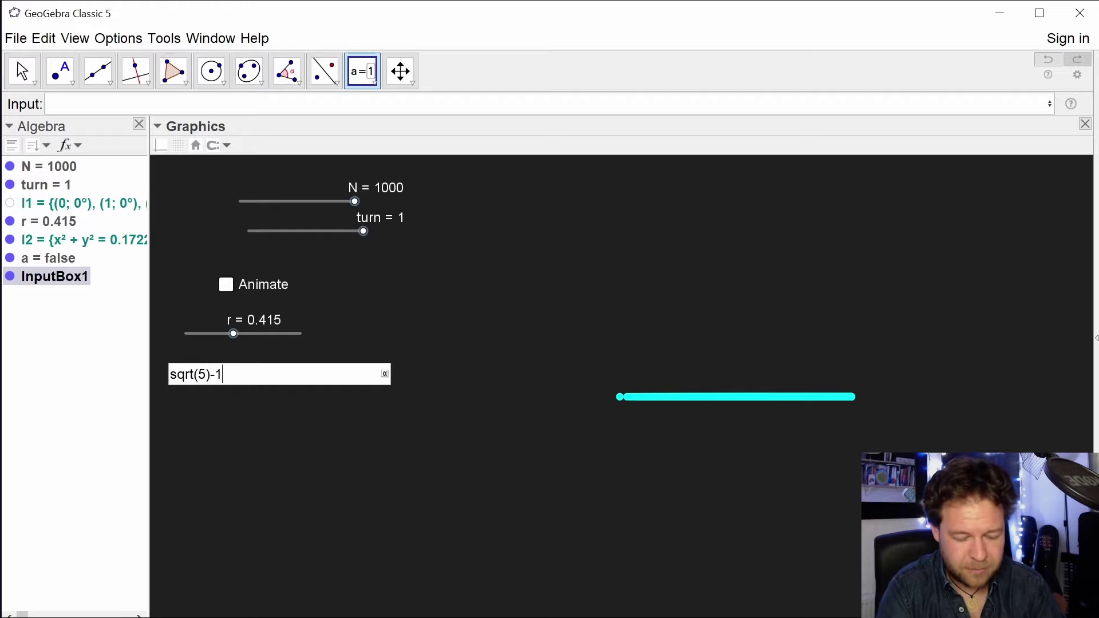
{"action": "type", "text": "("}
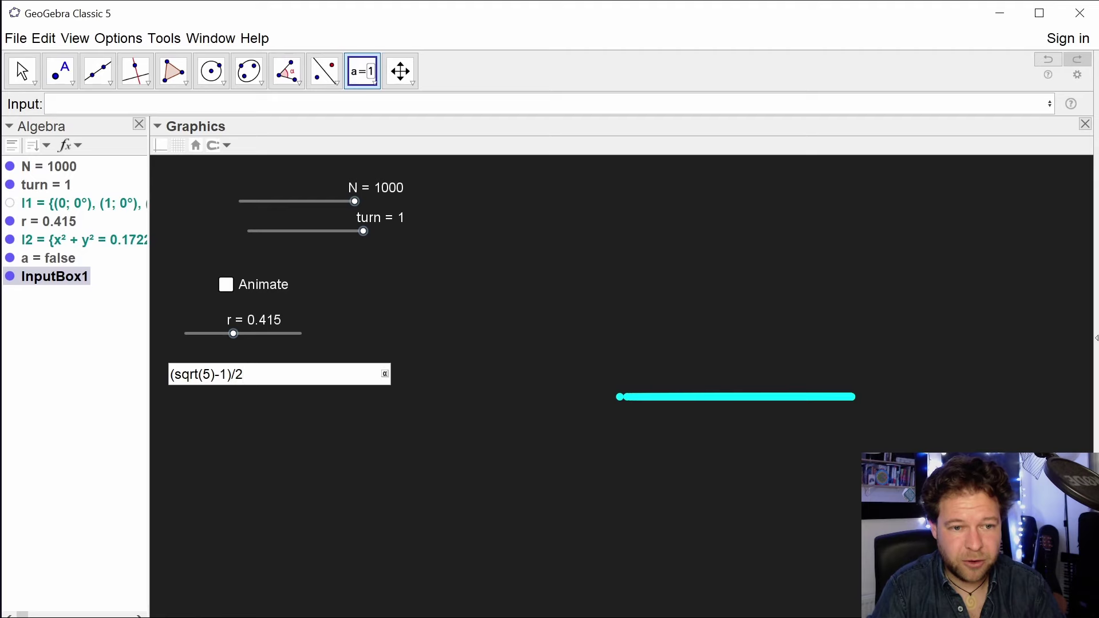
{"action": "type", "text": "/2"}
{"action": "key", "text": "Return"}
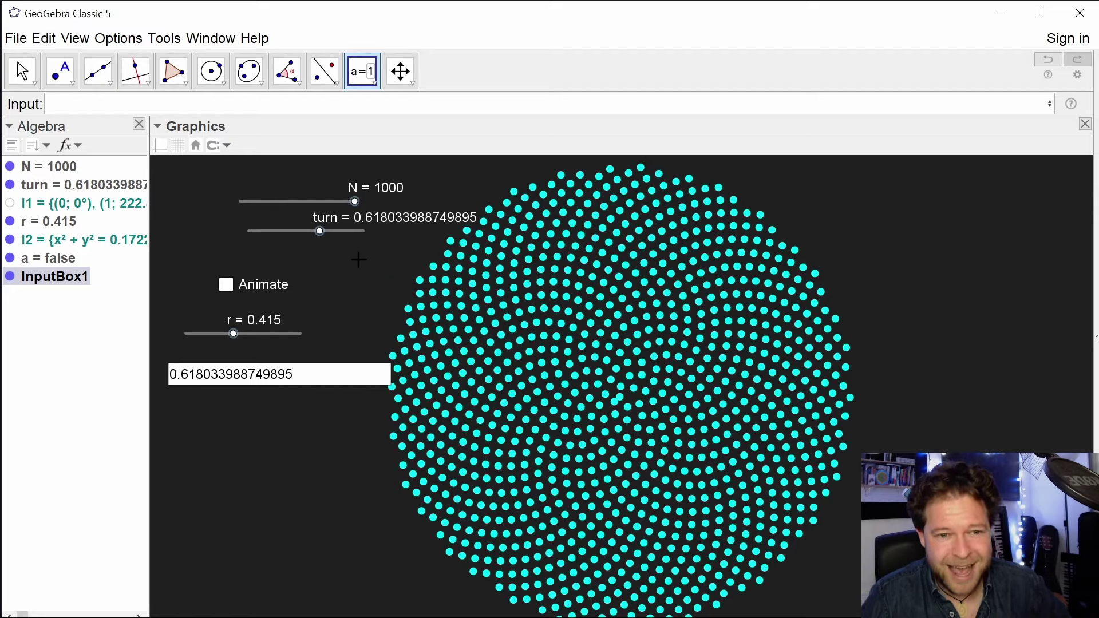
{"action": "left_click", "coordinate": [226, 286]}
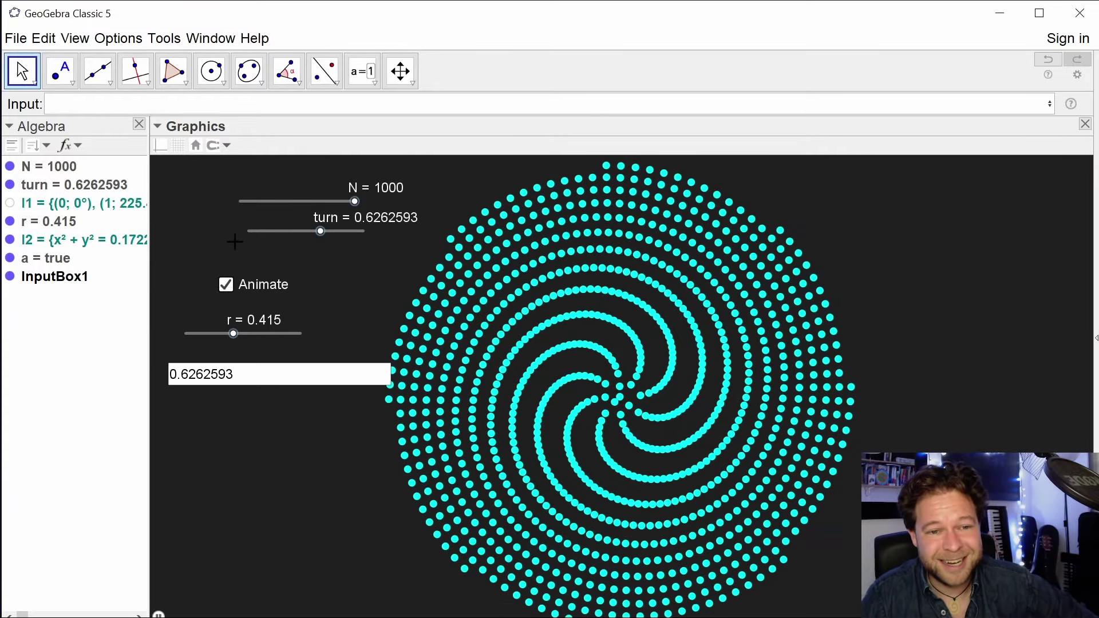
{"action": "left_click", "coordinate": [226, 286]}
{"action": "left_click", "coordinate": [369, 84]}
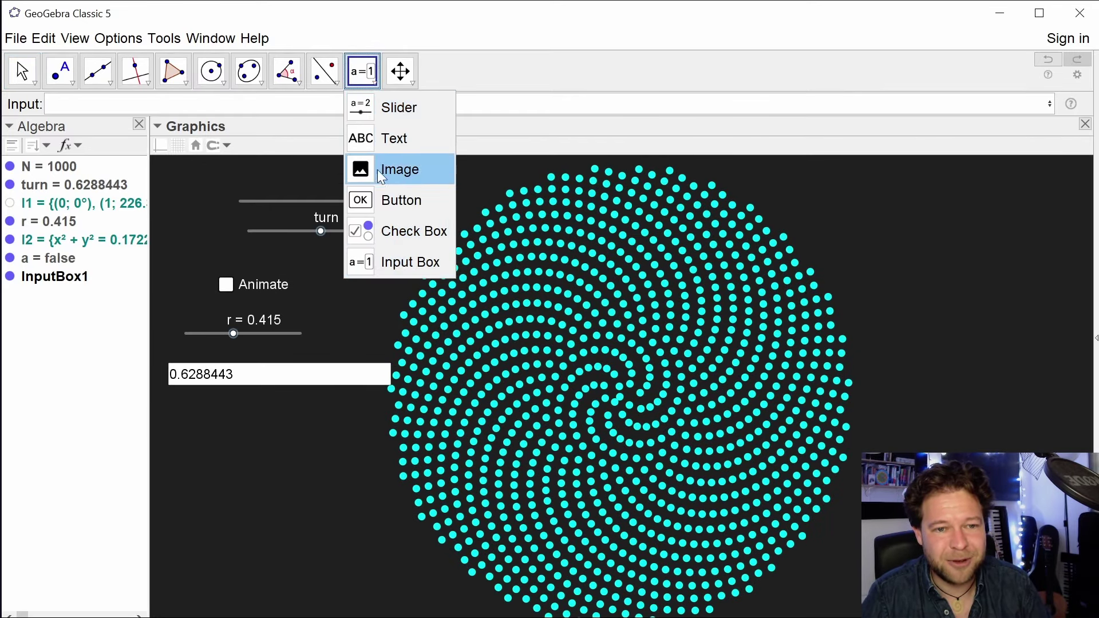
Add a slider named speed with Min 0.0001, Max 0.1 and Increment 0.0001.
{"action": "left_click", "coordinate": [369, 109]}
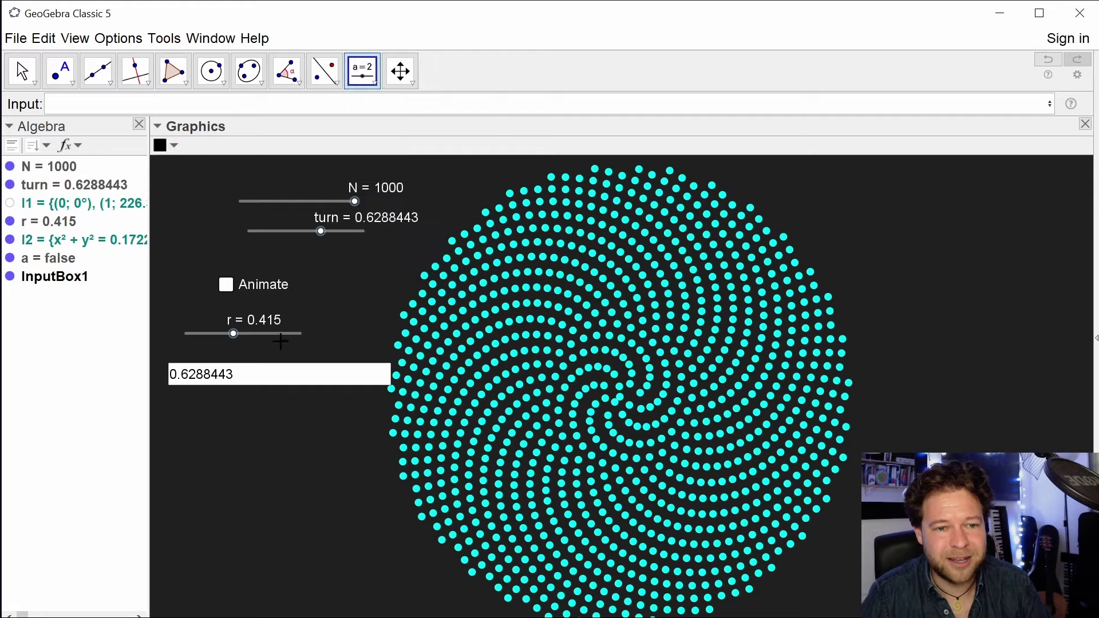
{"action": "left_click", "coordinate": [259, 258]}
{"action": "type", "text": "speed"}
{"action": "left_click", "coordinate": [399, 362]}
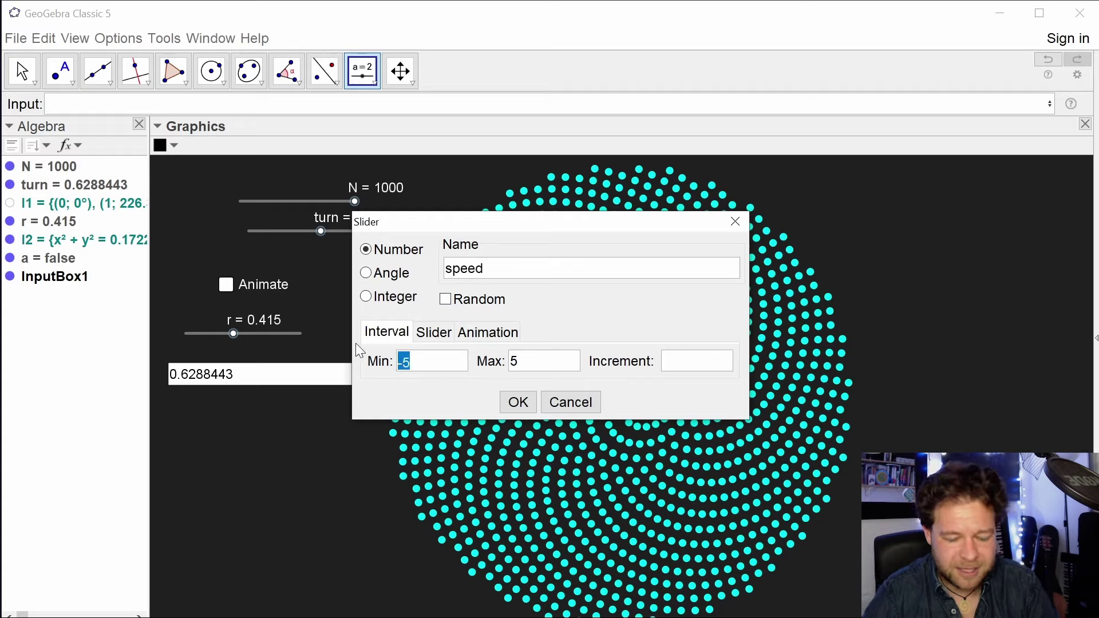
{"action": "type", "text": "0.0001"}
{"action": "key", "text": "Tab"}
{"action": "type", "text": "1"}
{"action": "key", "text": "BackSpace"}
{"action": "type", "text": "0.1.000"}
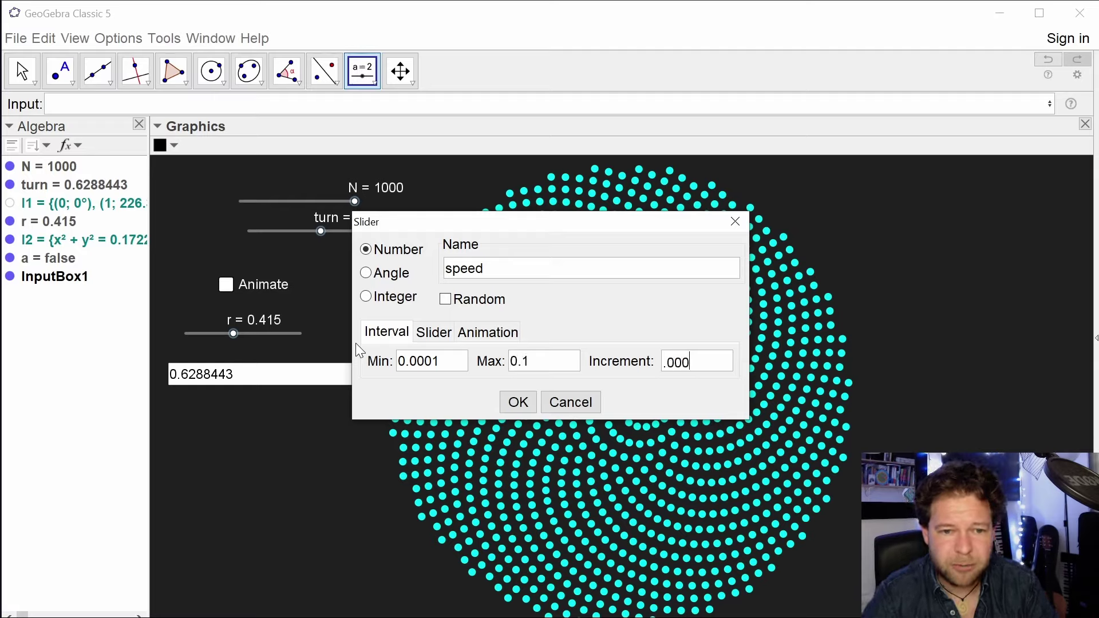
{"action": "type", "text": "0"}
{"action": "key", "text": "BackSpace"}
{"action": "type", "text": "1"}
{"action": "key", "text": "Tab"}
{"action": "left_click", "coordinate": [518, 401]}
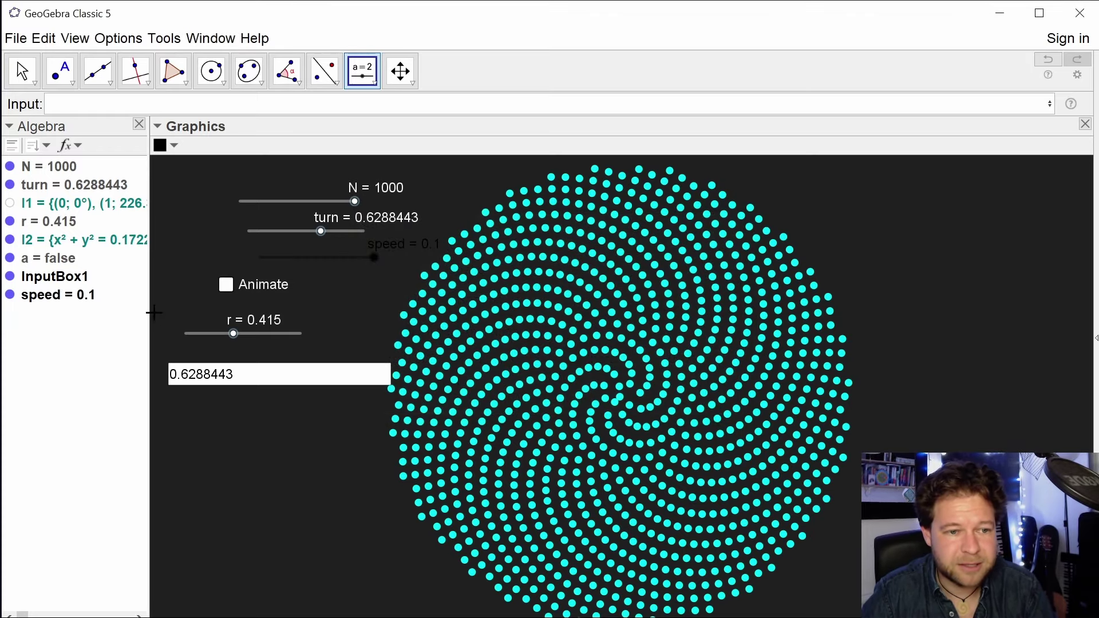
Review the speed slider's colour settings and drag speed down to 0.0451.
{"action": "right_click", "coordinate": [55, 295]}
{"action": "left_click", "coordinate": [171, 507]}
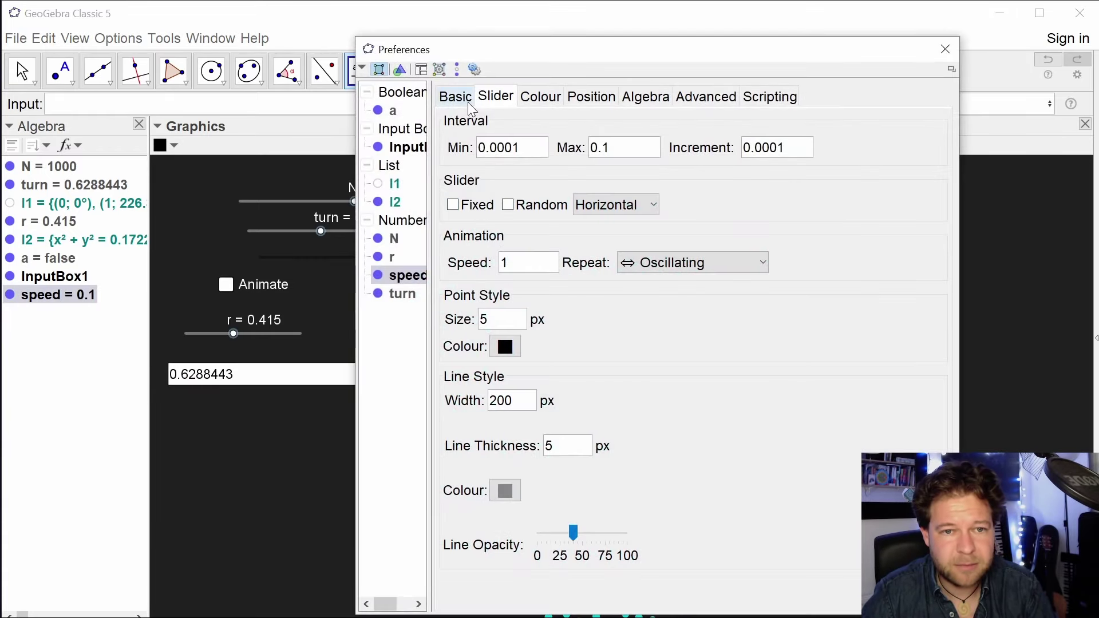
{"action": "left_click", "coordinate": [540, 96]}
{"action": "left_click", "coordinate": [946, 49]}
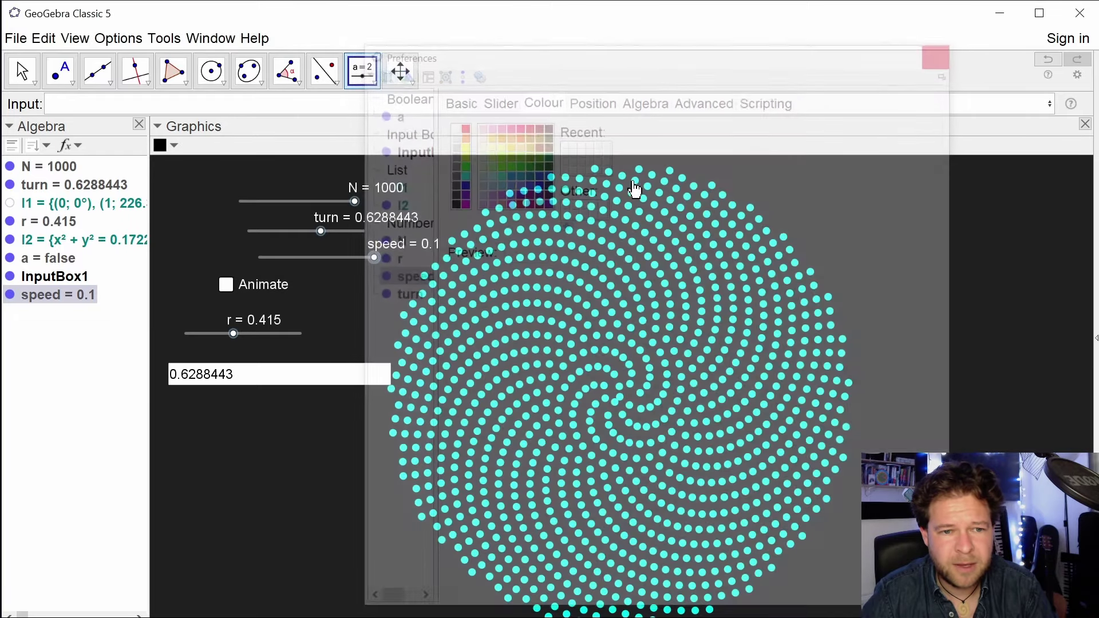
{"action": "left_click_drag", "start_coordinate": [375, 258], "coordinate": [312, 258]}
{"action": "right_click", "coordinate": [322, 232]}
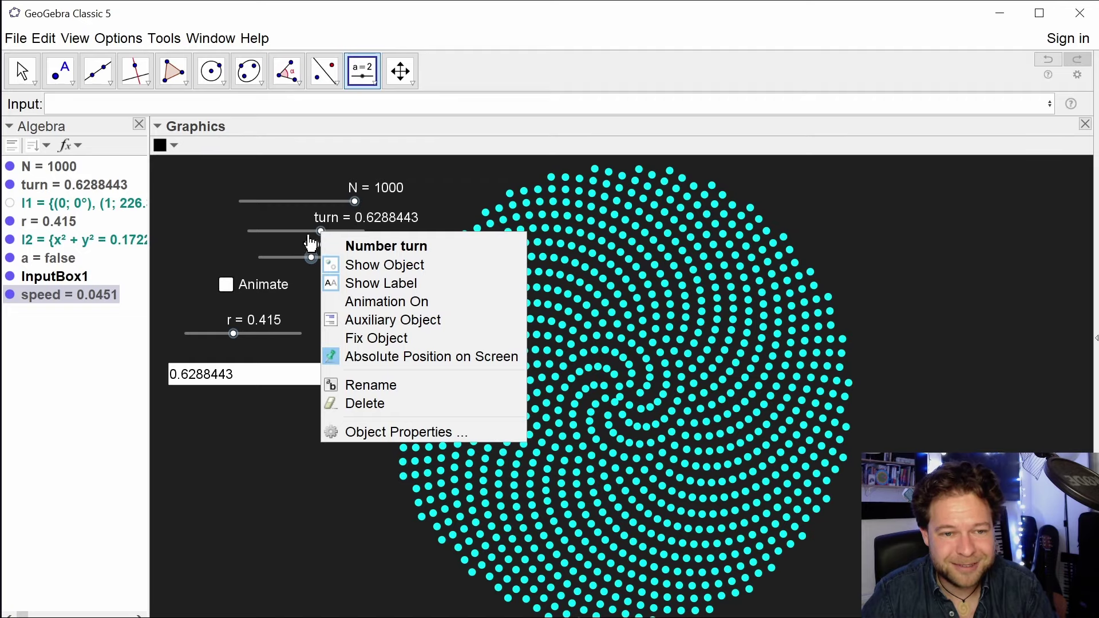
{"action": "left_click", "coordinate": [321, 232]}
Set turn's animation Speed to 'speed', start Animate, and lower speed to 0.0091.
{"action": "key", "text": "Escape"}
{"action": "key", "text": "Escape"}
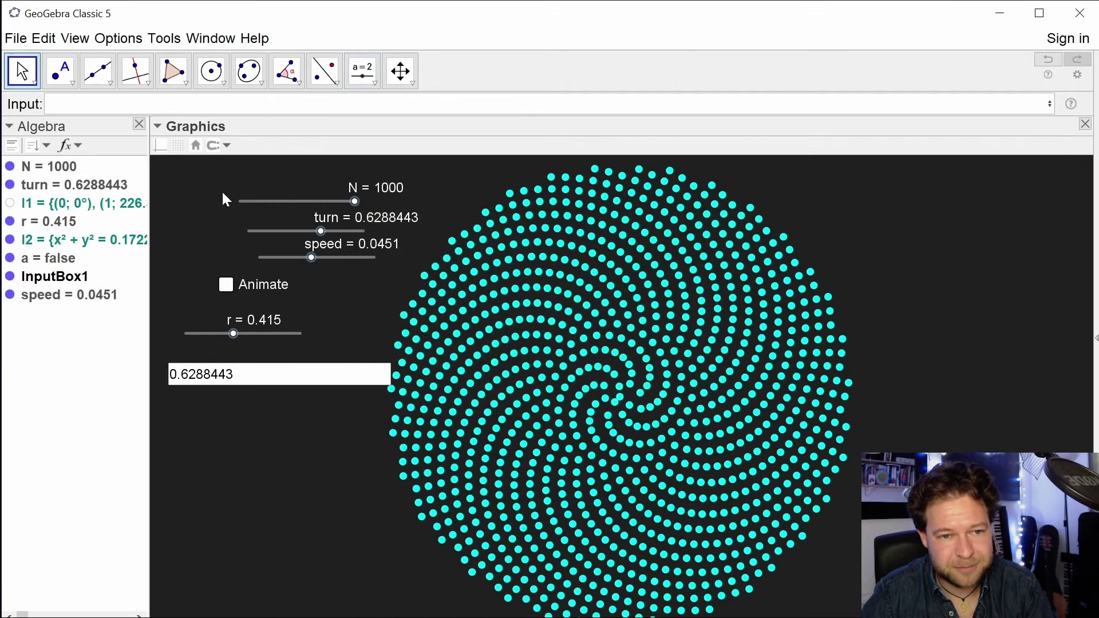
{"action": "right_click", "coordinate": [322, 233]}
{"action": "left_click", "coordinate": [392, 434]}
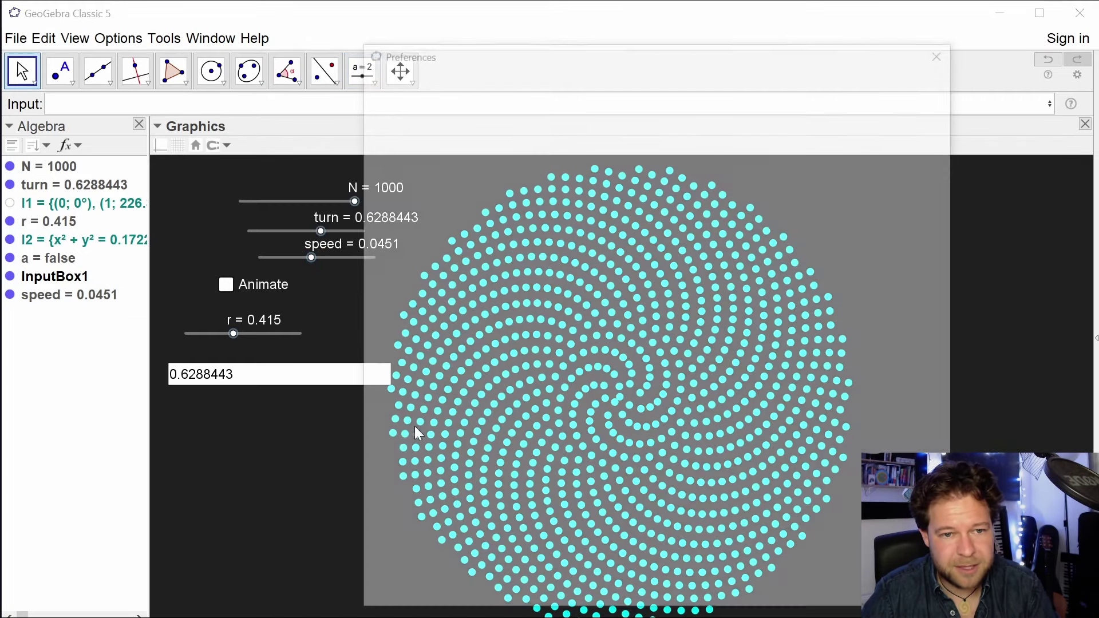
{"action": "left_click_drag", "start_coordinate": [527, 262], "coordinate": [501, 262]}
{"action": "type", "text": "speed"}
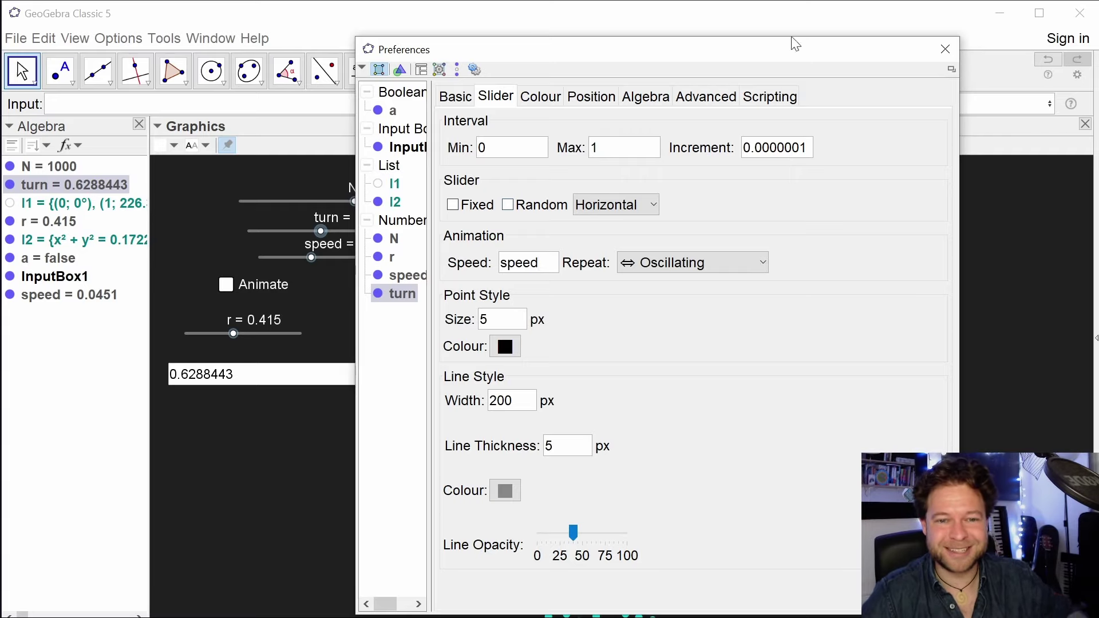
{"action": "left_click", "coordinate": [946, 50]}
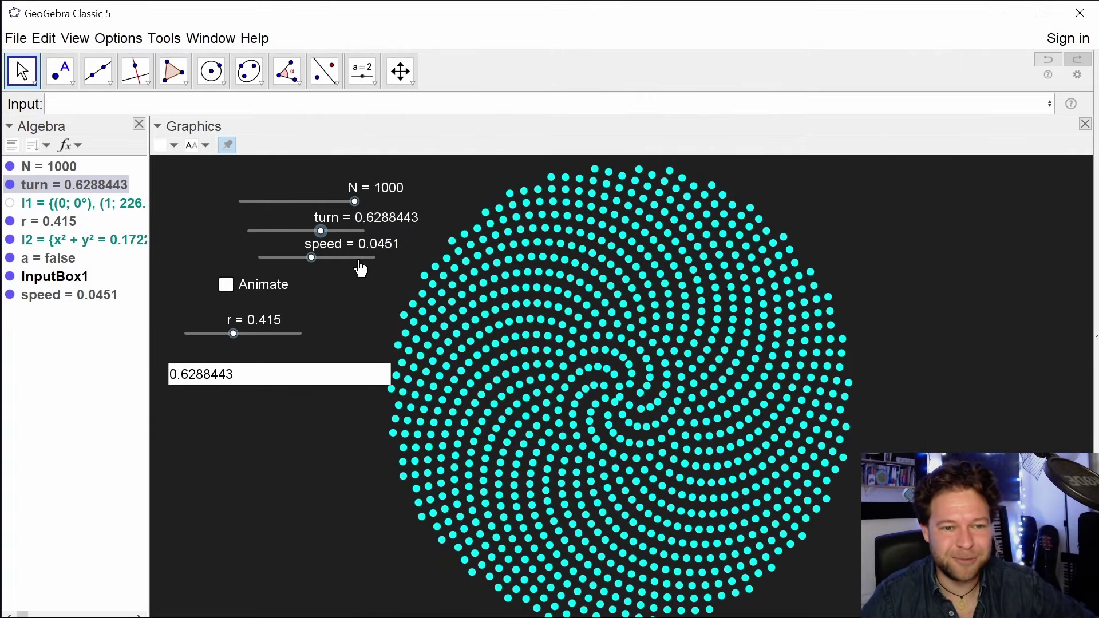
{"action": "left_click", "coordinate": [225, 285]}
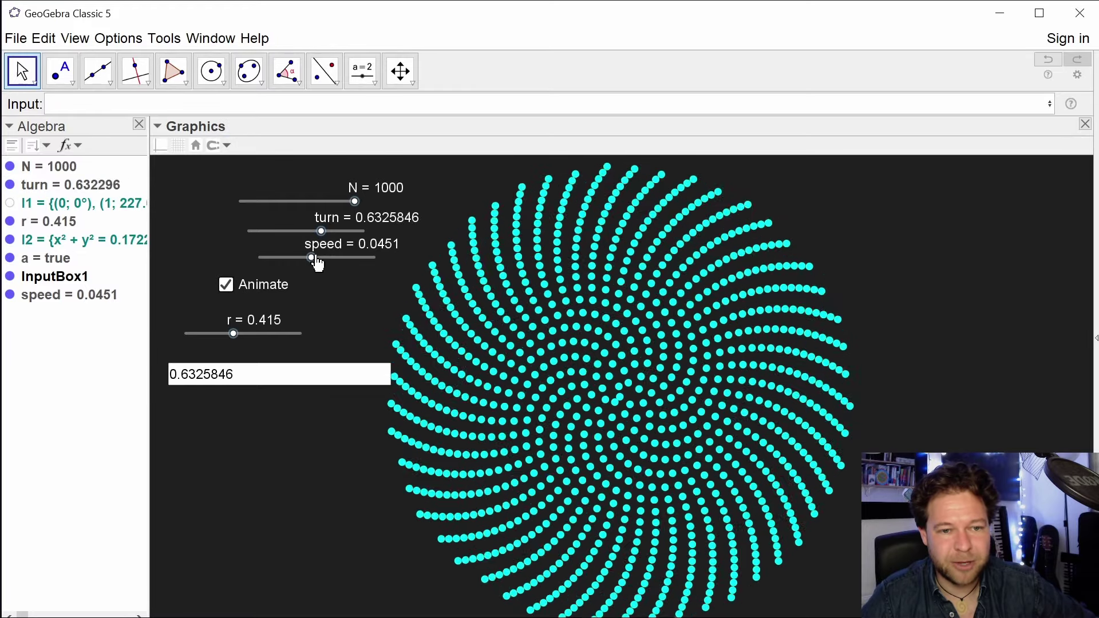
{"action": "left_click_drag", "start_coordinate": [311, 259], "coordinate": [270, 265]}
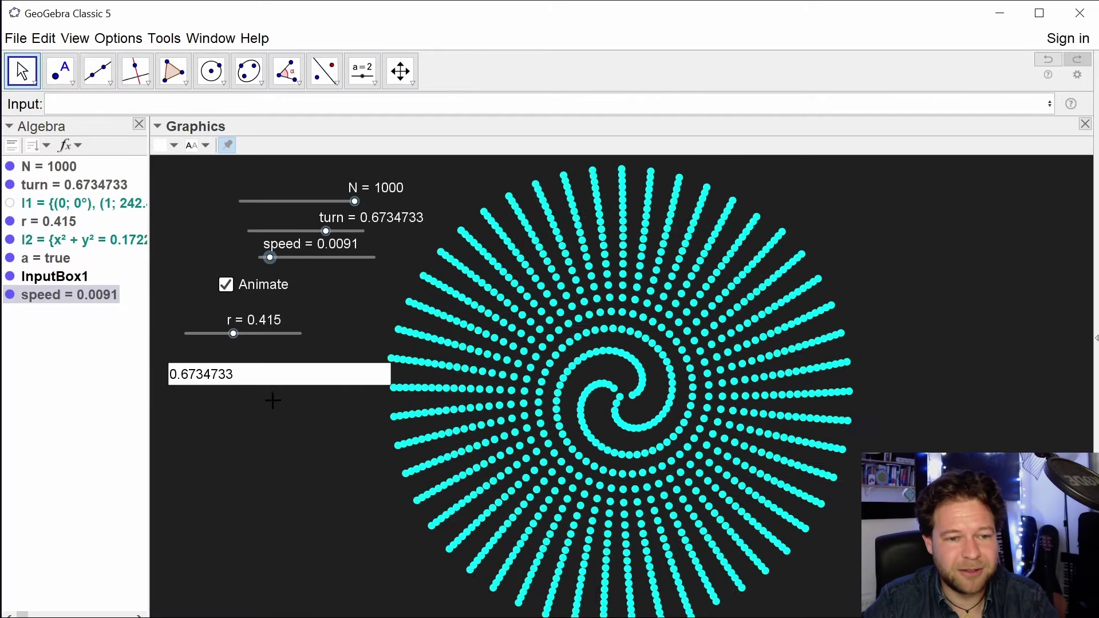
Stop the animation and enter (sqrt(5)-1)/2, making turn 0.618033988749895.
{"action": "left_click", "coordinate": [224, 285]}
{"action": "left_click", "coordinate": [259, 380]}
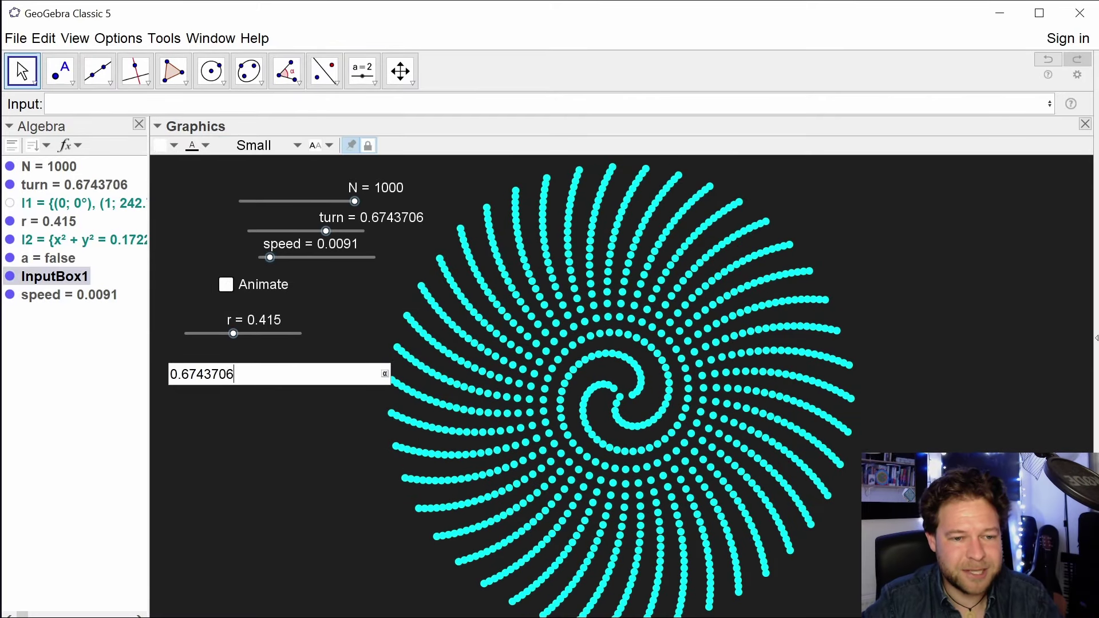
{"action": "key", "text": "ctrl+a"}
{"action": "type", "text": "sqrt(5)-"}
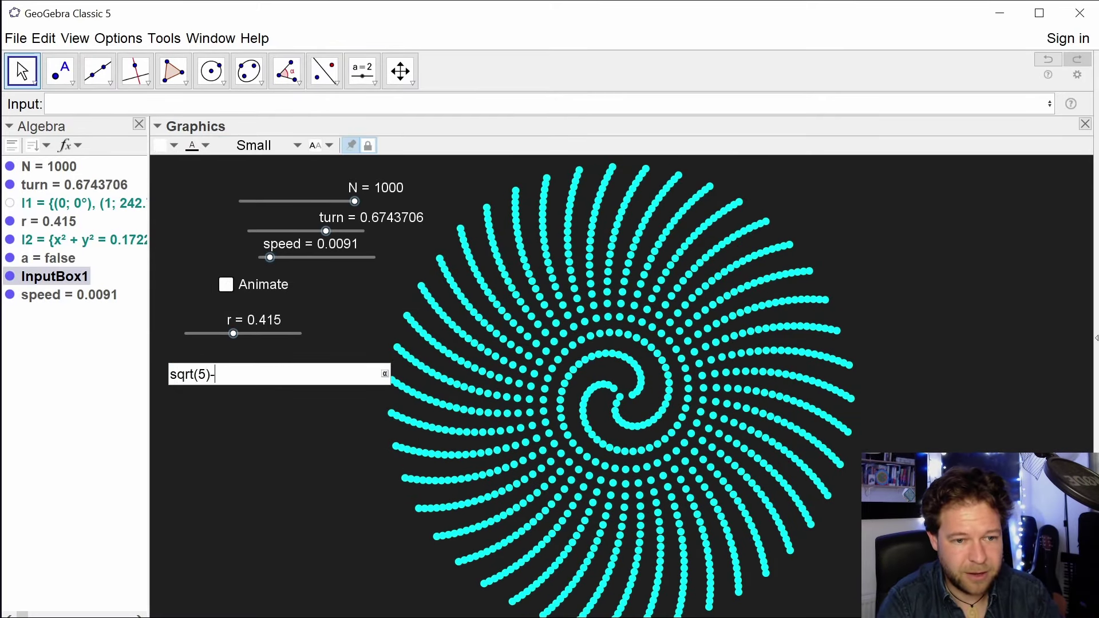
{"action": "type", "text": "1)"}
{"action": "key", "text": "Home"}
{"action": "type", "text": "("}
{"action": "key", "text": "End"}
{"action": "key", "text": "Return"}
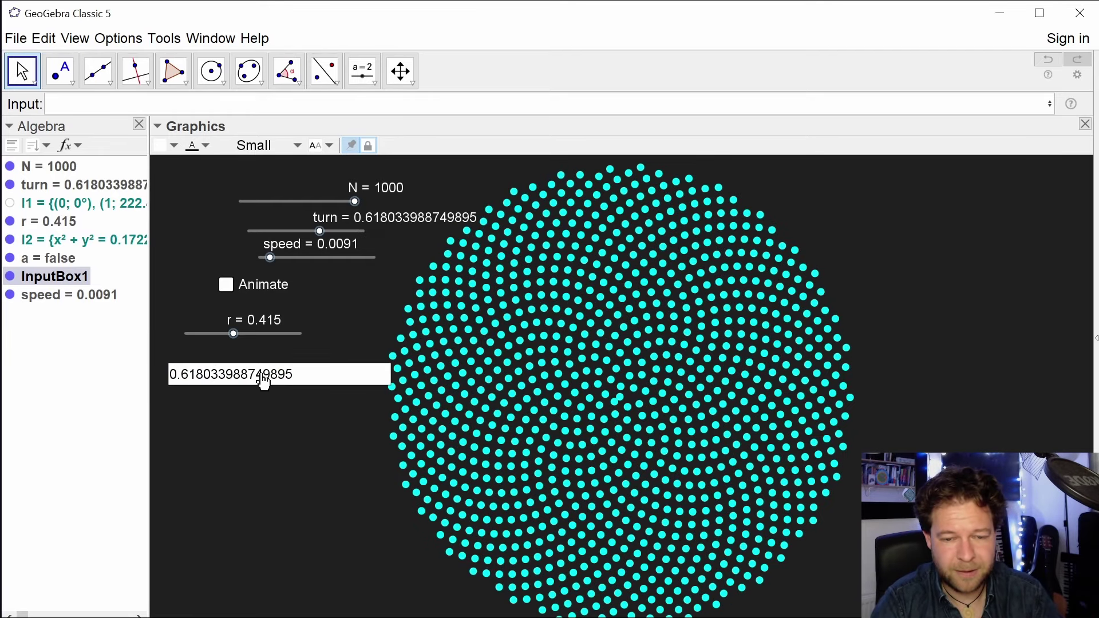
Raise N's maximum to 10000 and drag N to 10000 so dots fill the view.
{"action": "right_click", "coordinate": [355, 202]}
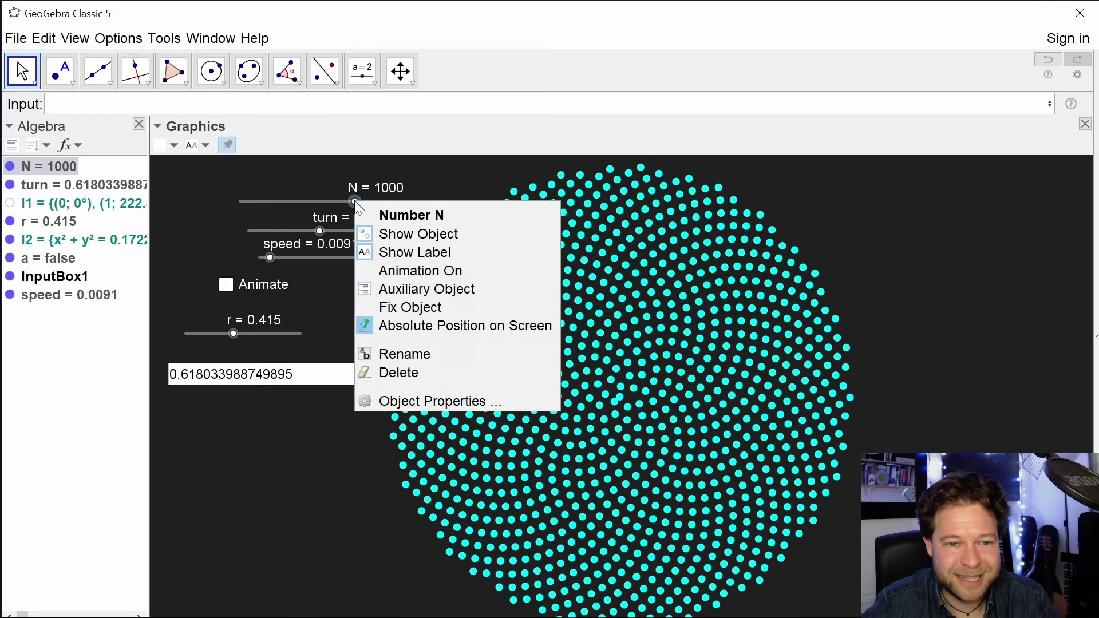
{"action": "left_click", "coordinate": [445, 404]}
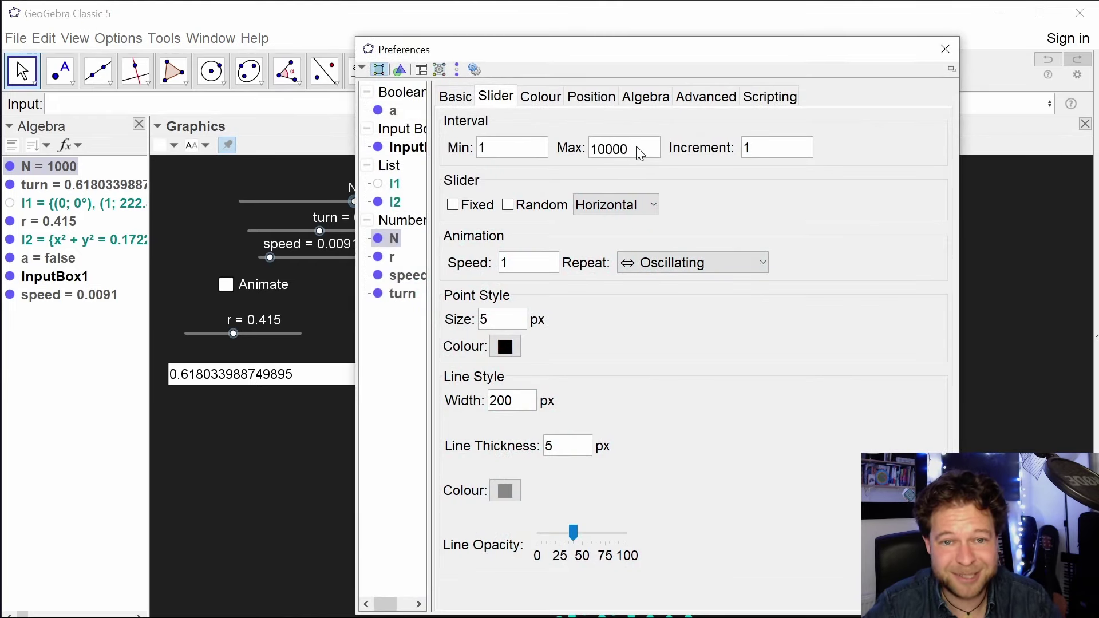
{"action": "key", "text": "Return"}
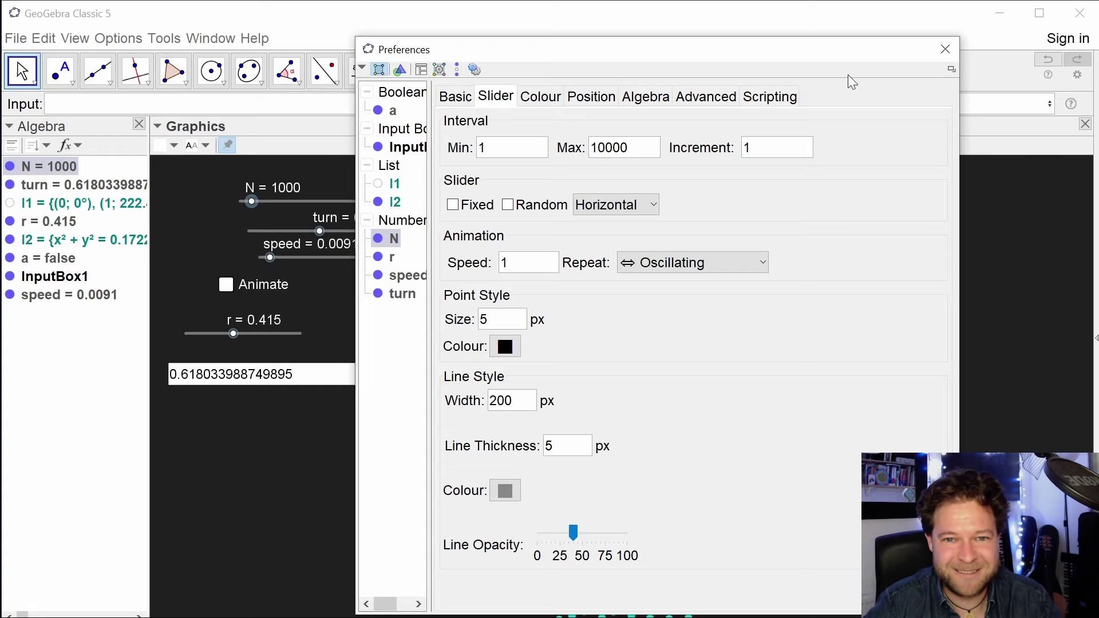
{"action": "left_click", "coordinate": [946, 49]}
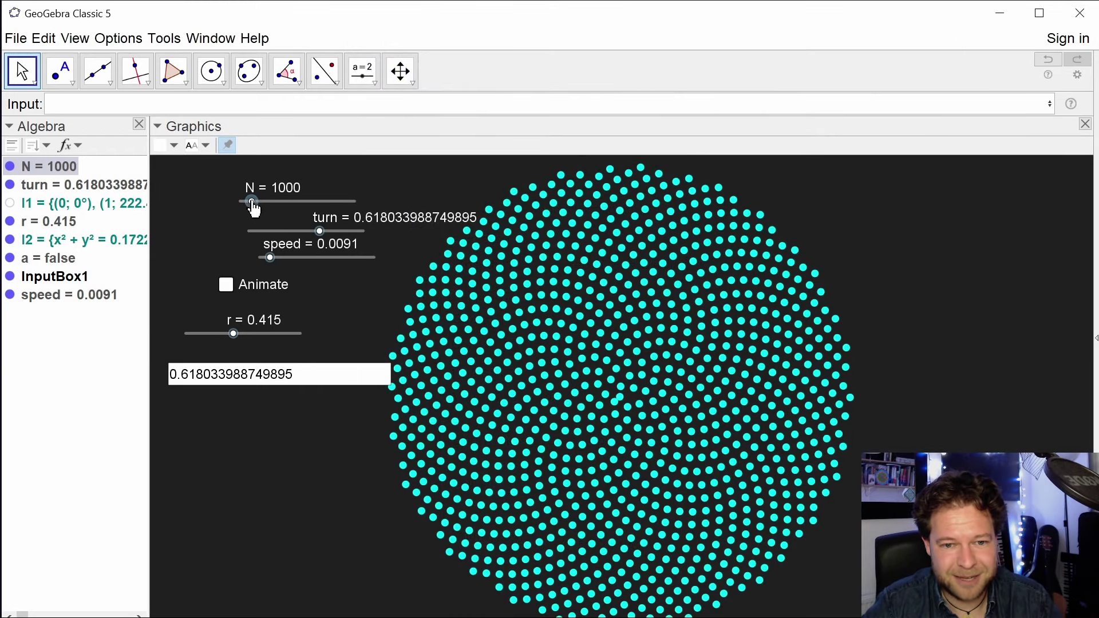
{"action": "left_click_drag", "start_coordinate": [252, 202], "coordinate": [378, 216]}
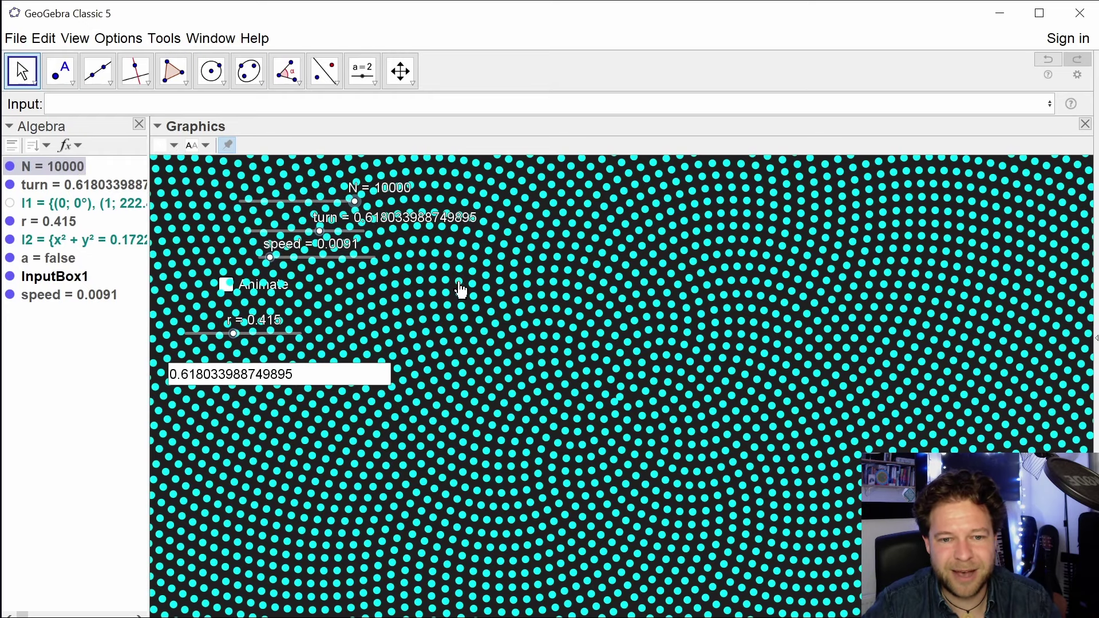
Briefly animate and stop turn, then zoom the graphics out and back in.
{"action": "left_click", "coordinate": [227, 286]}
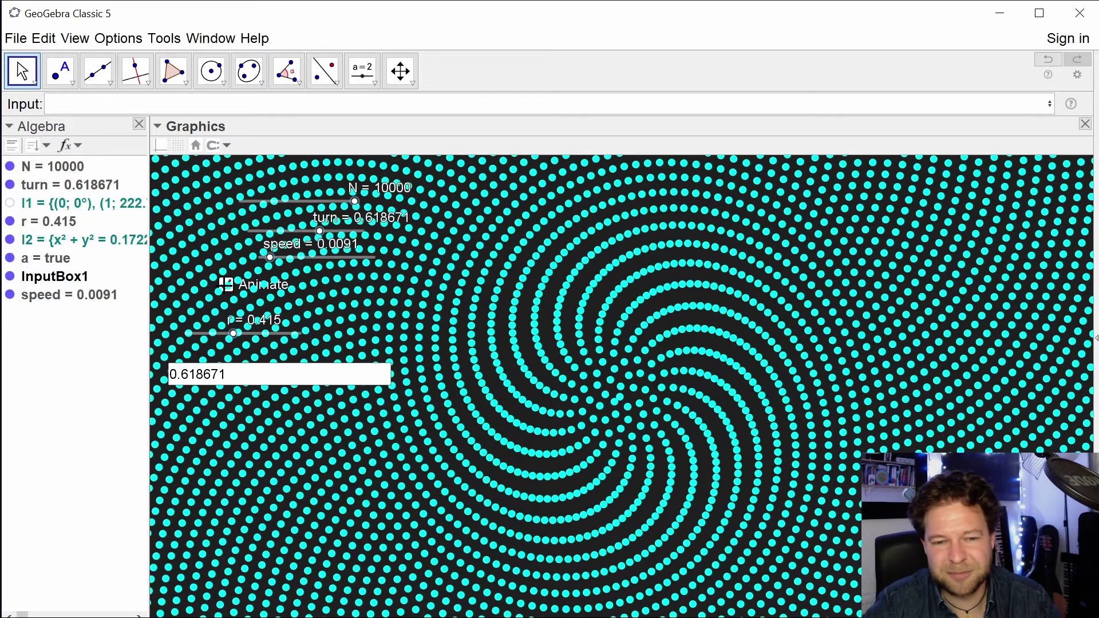
{"action": "left_click", "coordinate": [227, 286]}
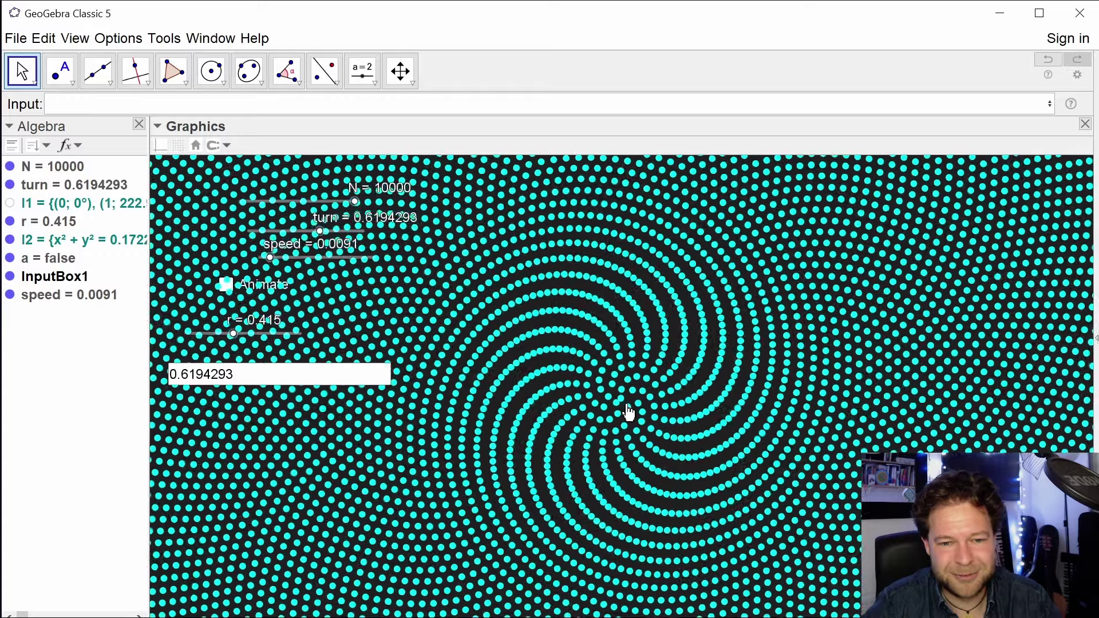
{"action": "scroll", "coordinate": [627, 411], "scroll_direction": "down", "scroll_amount": 5}
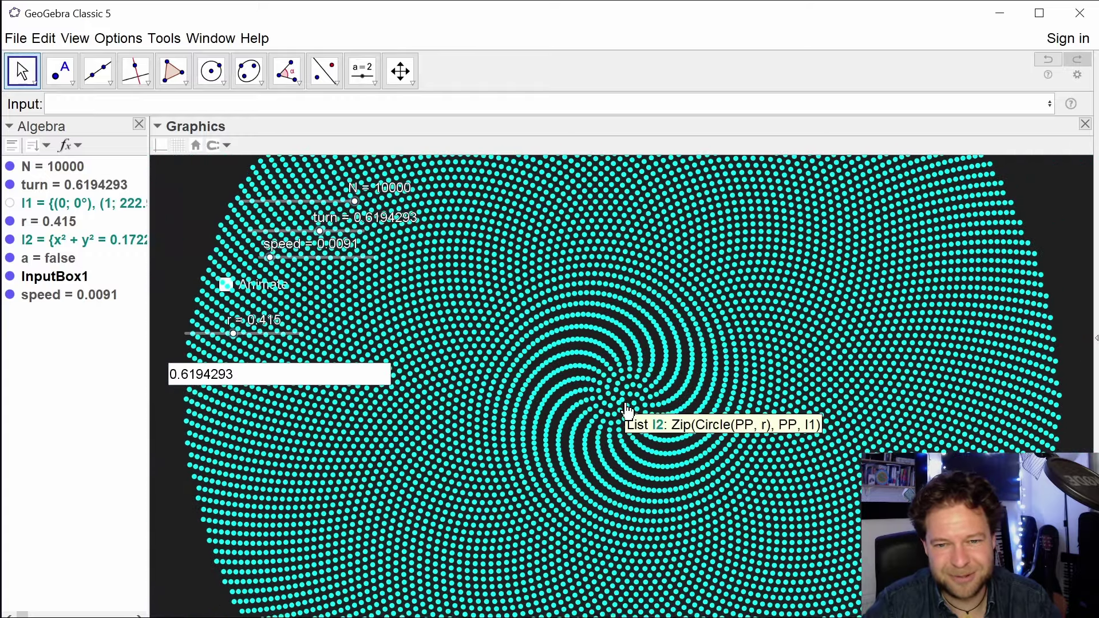
{"action": "scroll", "coordinate": [627, 411], "scroll_direction": "up", "scroll_amount": 2}
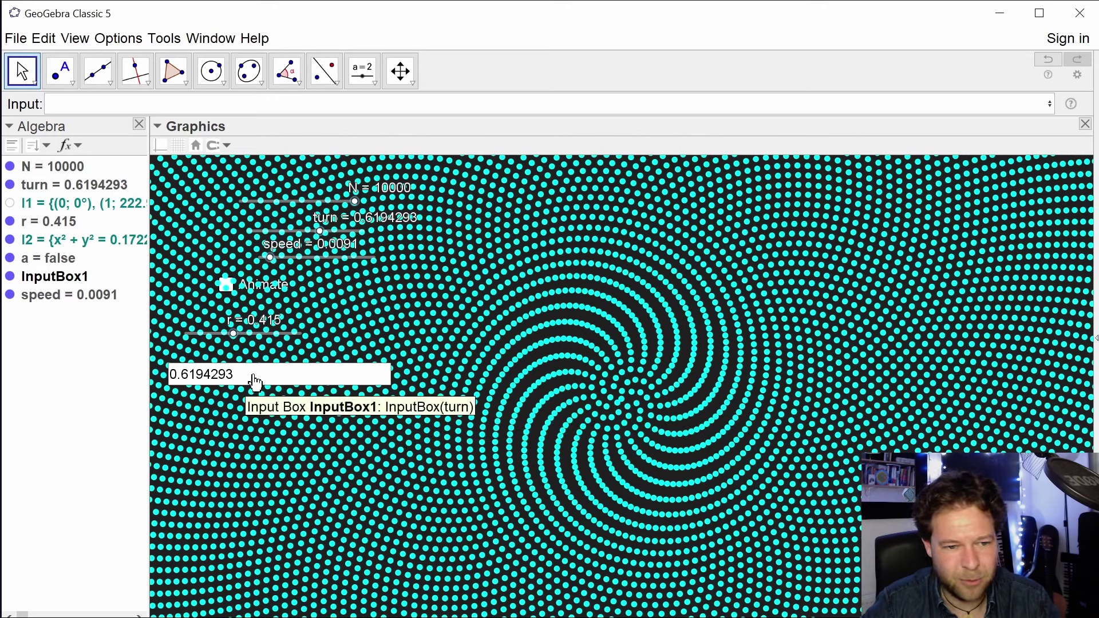
Re-enter (sqrt(5)-1)/2 as the turn value in the input box.
{"action": "left_click", "coordinate": [253, 379]}
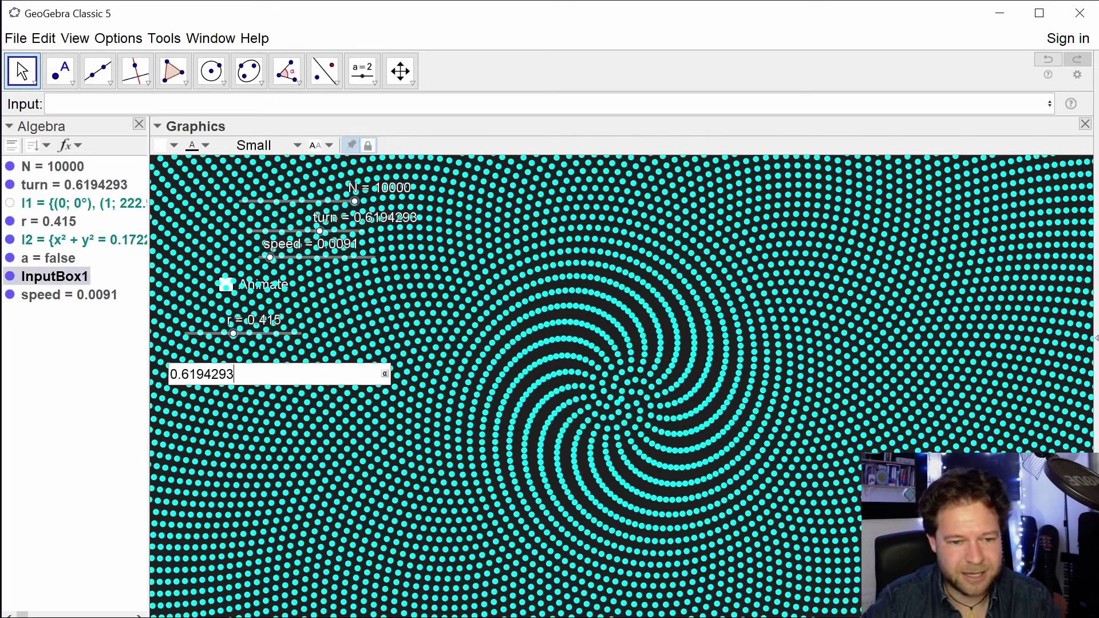
{"action": "key", "text": "ctrl+a"}
{"action": "type", "text": "sqrt(5"}
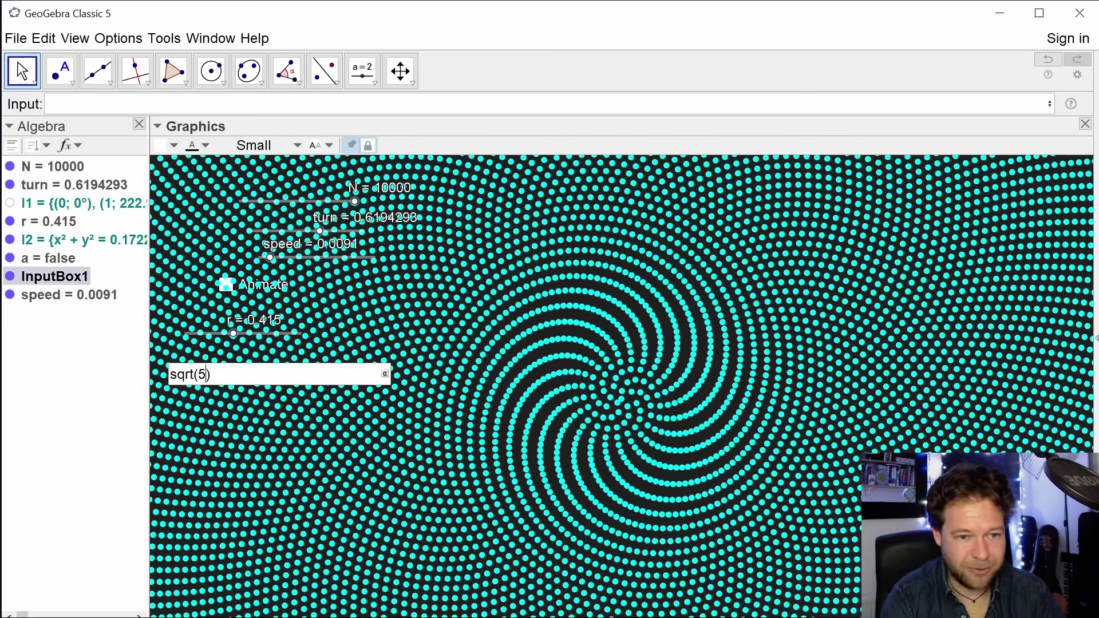
{"action": "key", "text": "Home"}
{"action": "type", "text": "("}
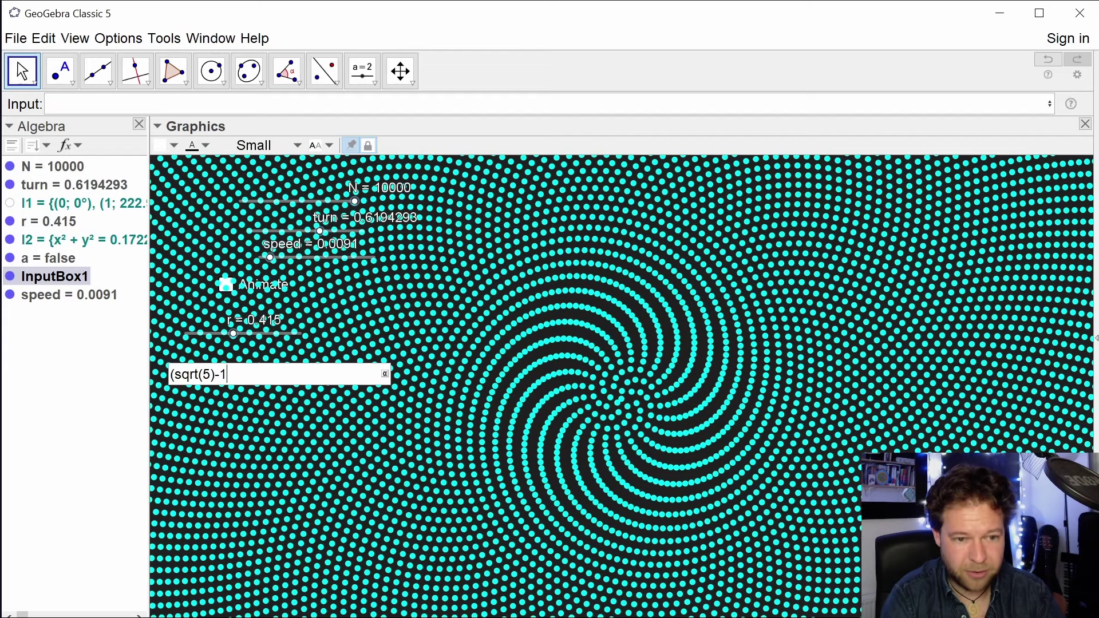
{"action": "type", "text": "-1)/2"}
{"action": "key", "text": "Return"}
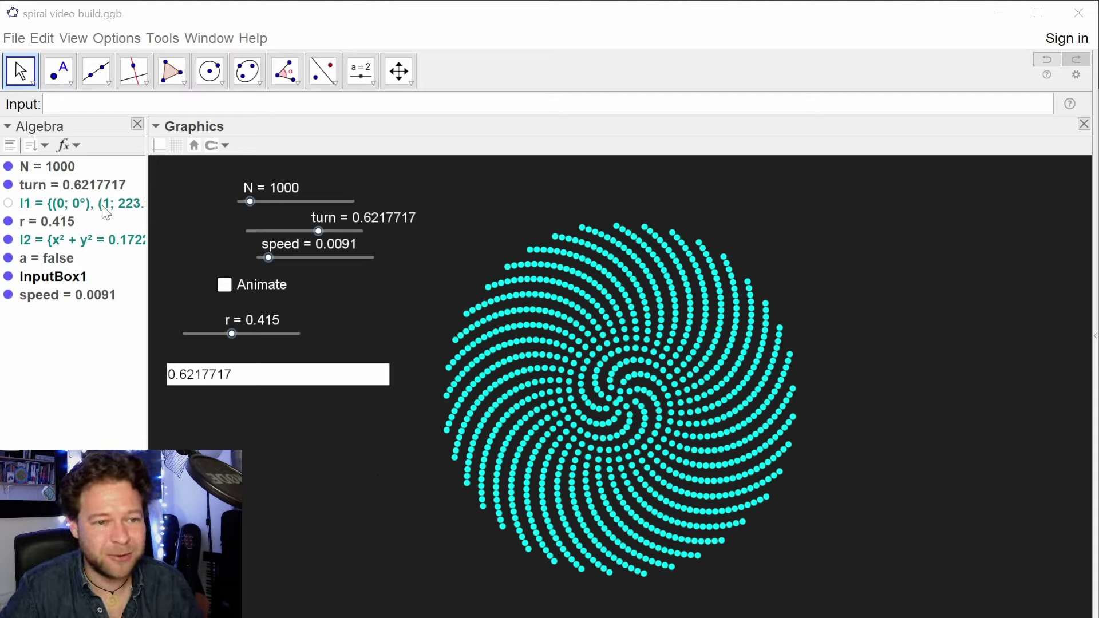
Show the Spreadsheet view beside the graphics from the View menu.
{"action": "left_click", "coordinate": [77, 39]}
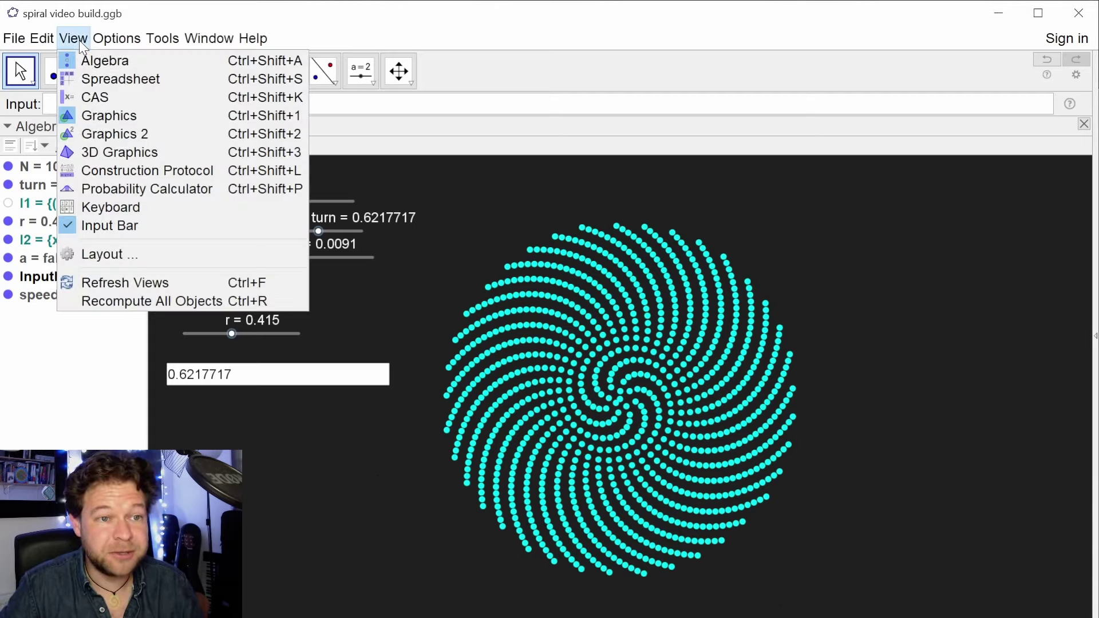
{"action": "left_click", "coordinate": [111, 80]}
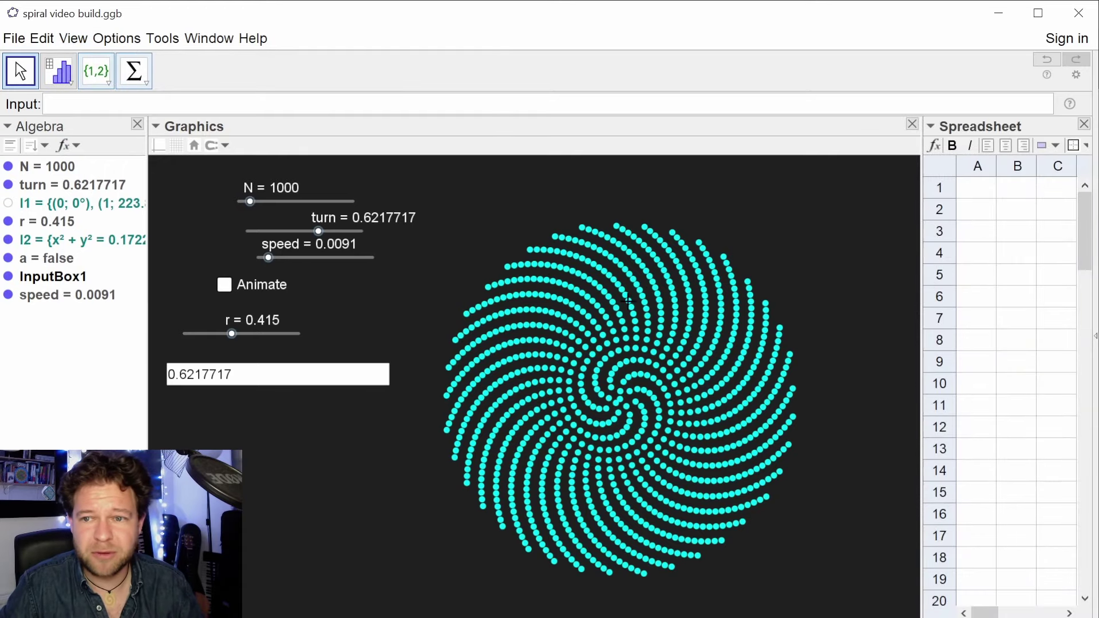
Widen the spreadsheet to show columns D and E, and delete the l1 dot spiral.
{"action": "left_click", "coordinate": [915, 390]}
{"action": "left_click_drag", "start_coordinate": [922, 392], "coordinate": [833, 389]}
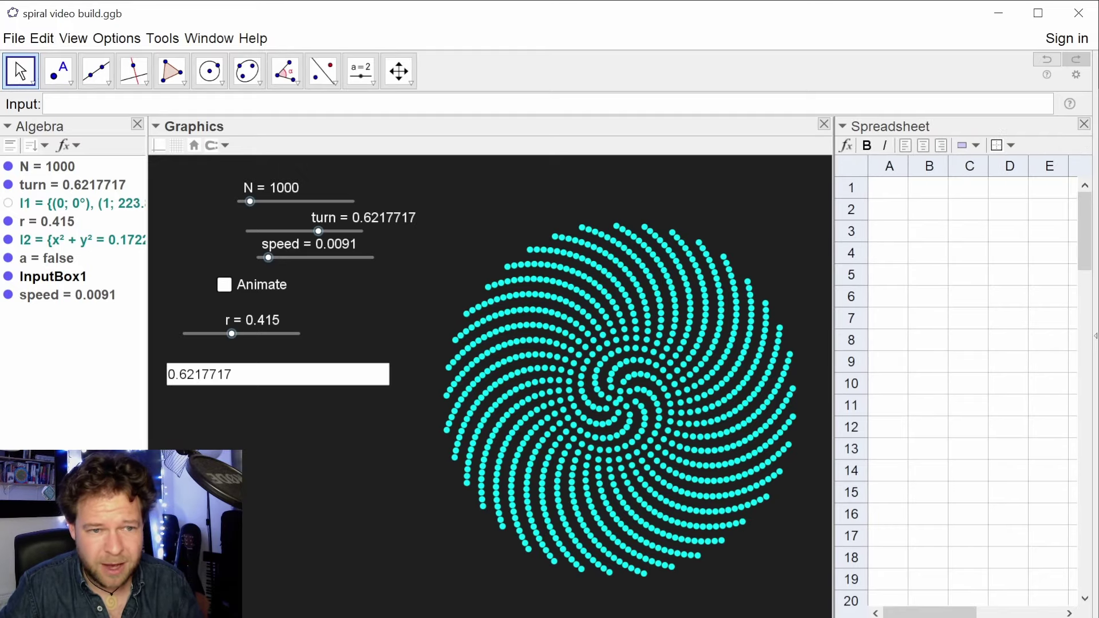
{"action": "left_click", "coordinate": [80, 206]}
{"action": "key", "text": "Delete"}
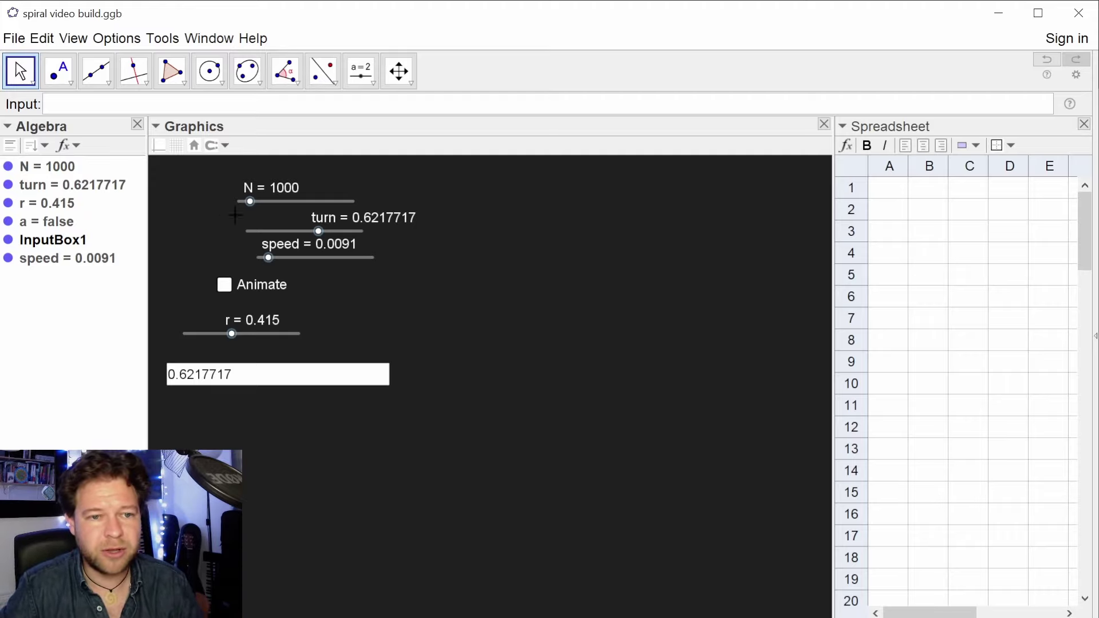
Enter 1 in A1 and =A1+1 in A2, then fill it down column A.
{"action": "left_click", "coordinate": [886, 193]}
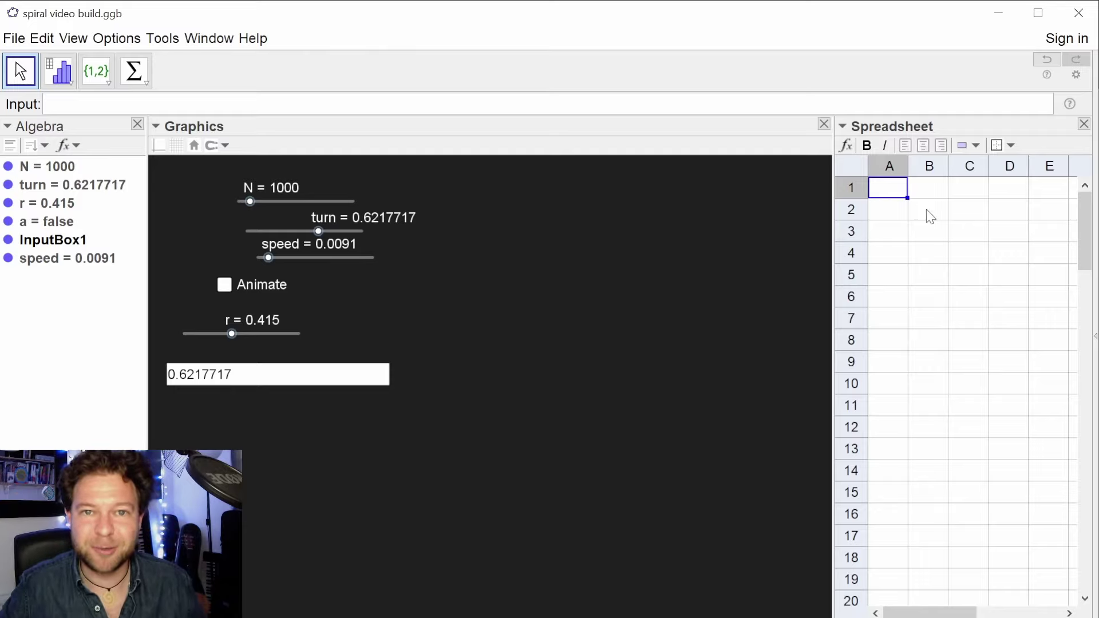
{"action": "type", "text": "1"}
{"action": "key", "text": "Return"}
{"action": "type", "text": "="}
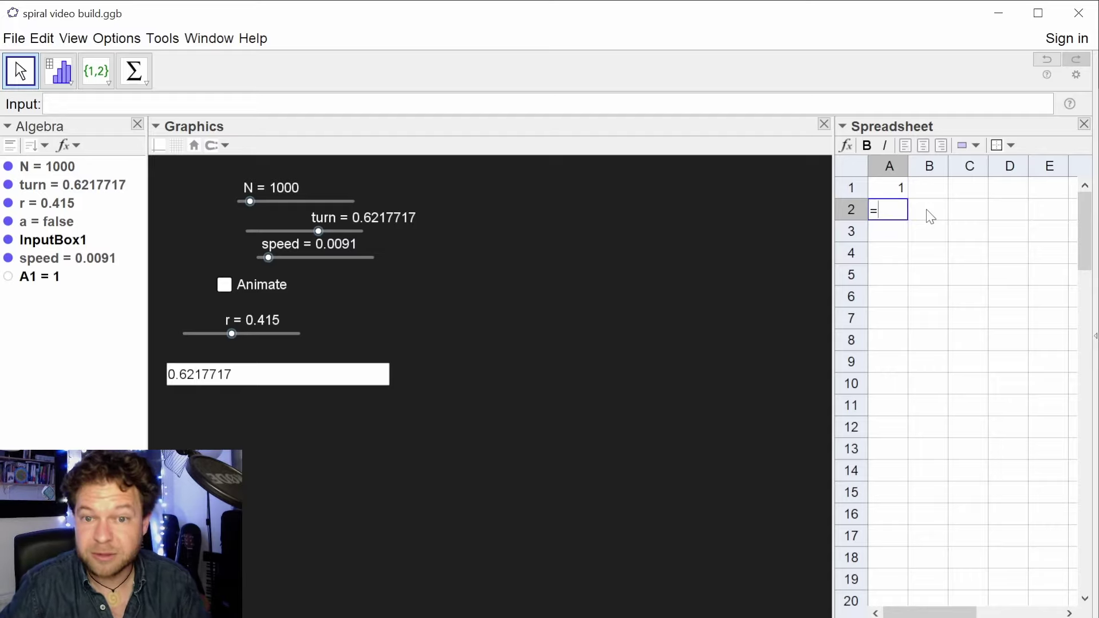
{"action": "left_click", "coordinate": [889, 194]}
{"action": "type", "text": "+1"}
{"action": "key", "text": "Return"}
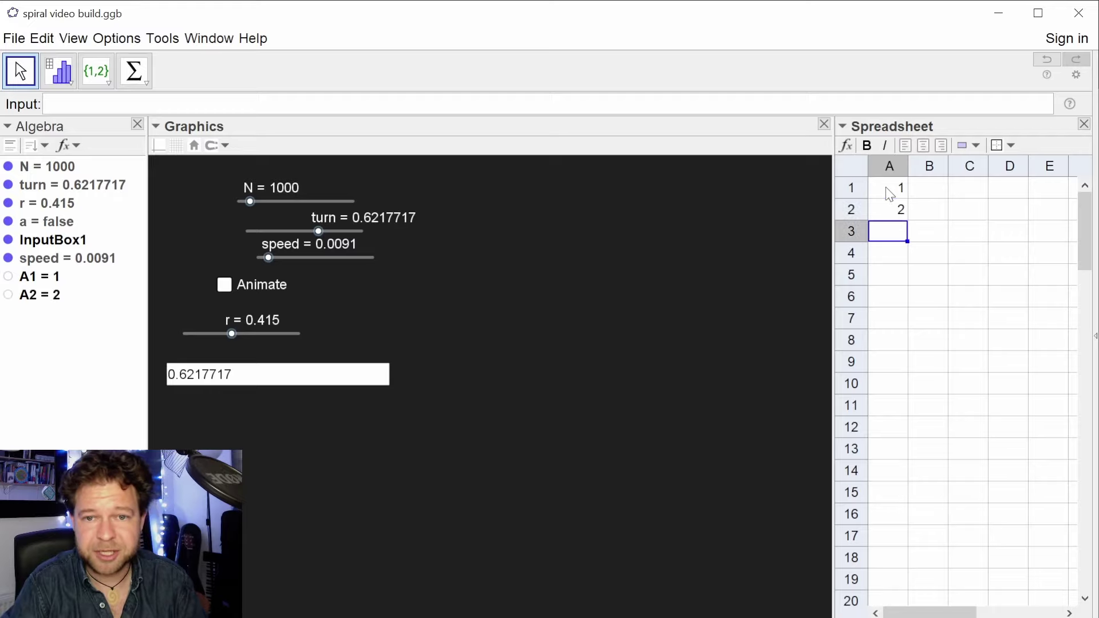
{"action": "left_click", "coordinate": [903, 216]}
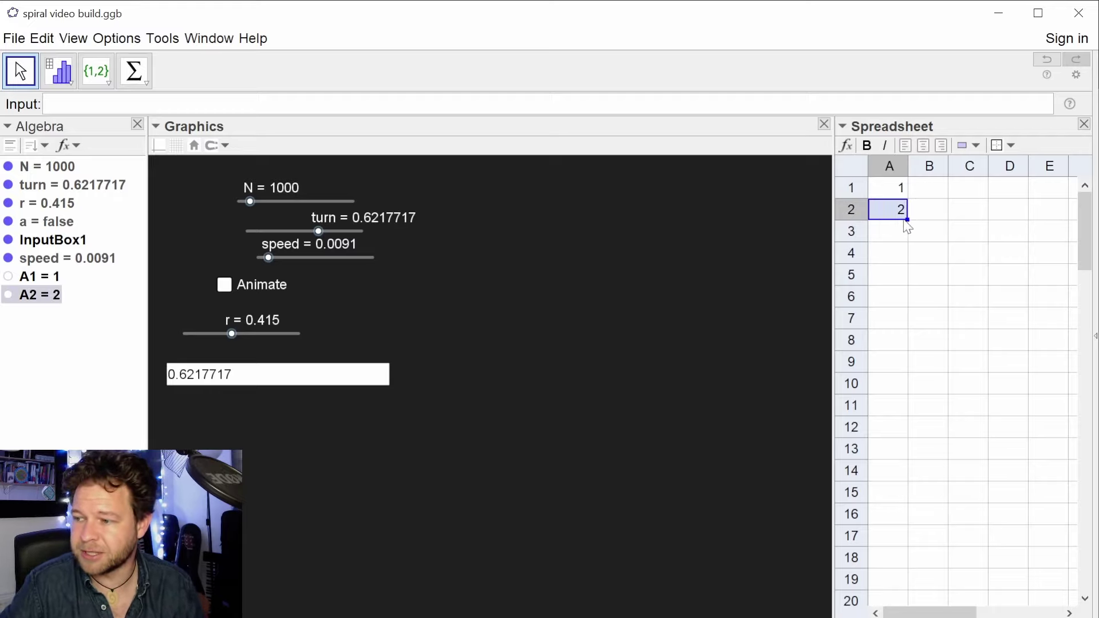
{"action": "left_click_drag", "start_coordinate": [908, 221], "coordinate": [902, 562]}
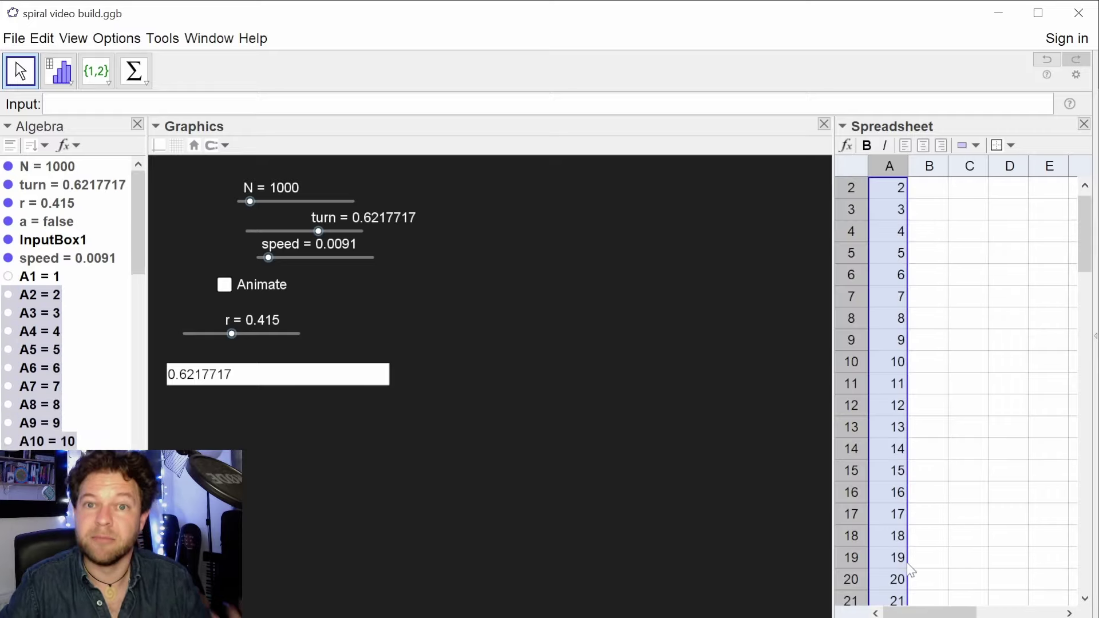
Widen column B and enter the polar point (sqrt(A1); turn*2pi*A1) in cell B1.
{"action": "left_click", "coordinate": [934, 188]}
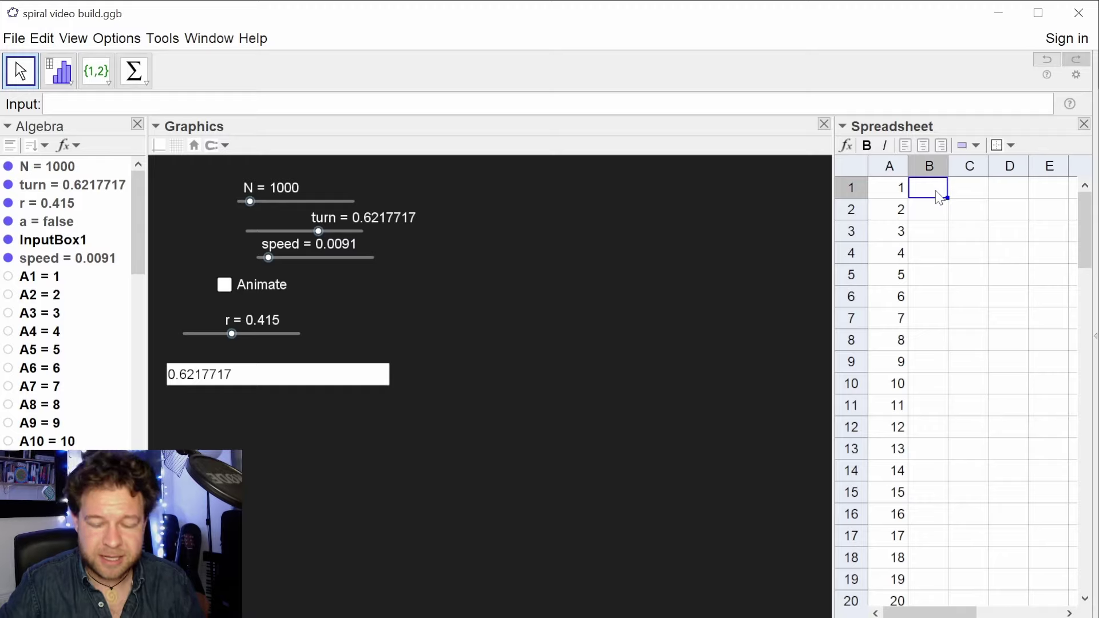
{"action": "left_click_drag", "start_coordinate": [949, 166], "coordinate": [1033, 166]}
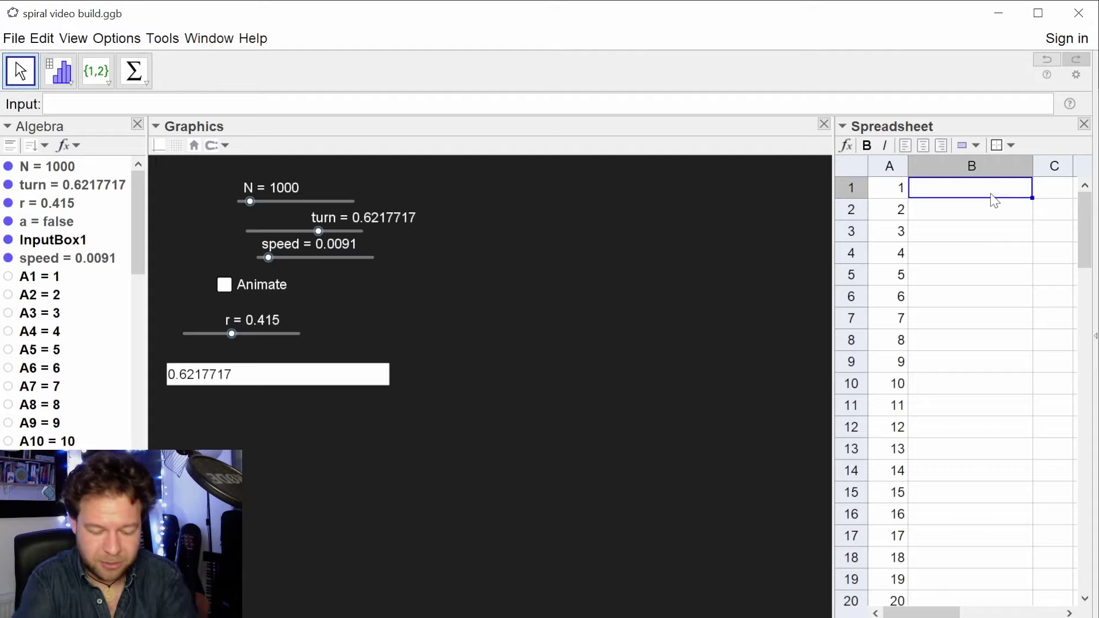
{"action": "type", "text": "("}
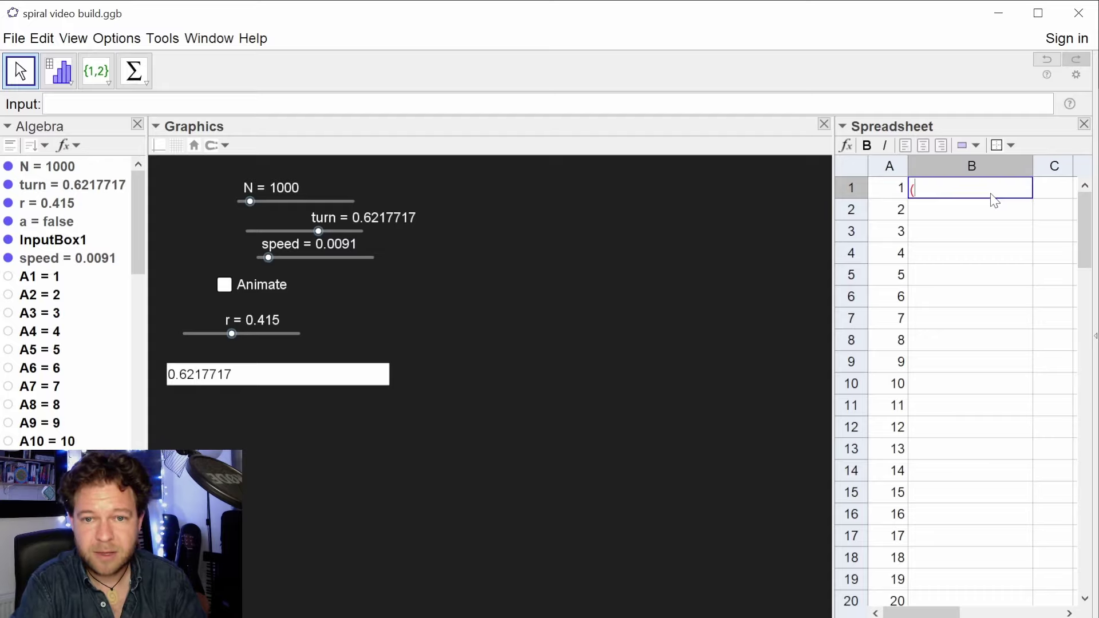
{"action": "type", "text": "),"}
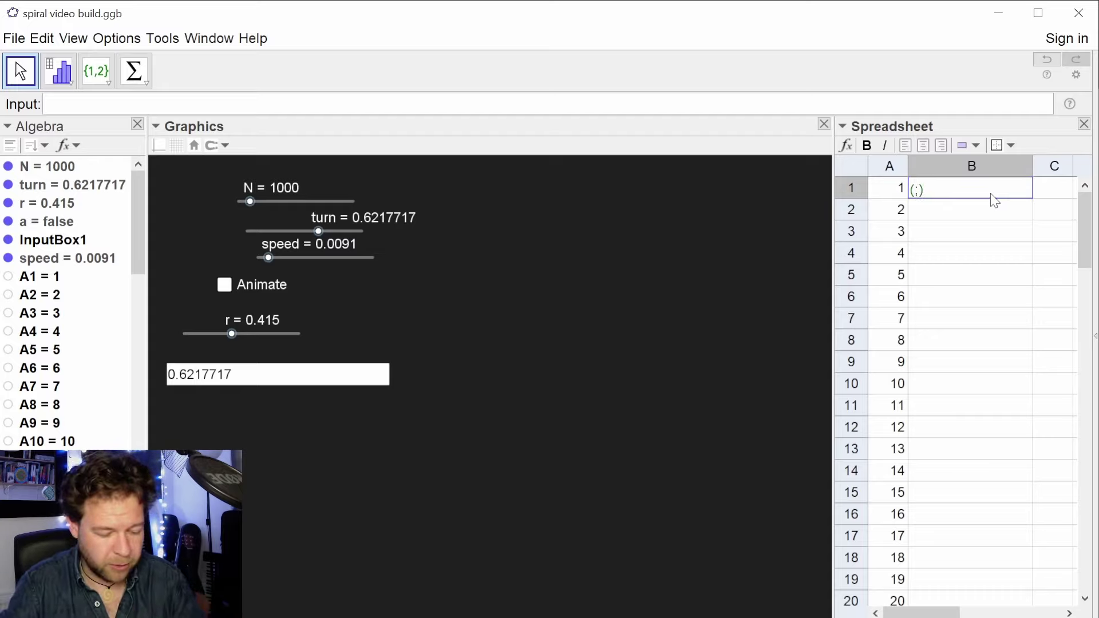
{"action": "type", "text": "sqrt("}
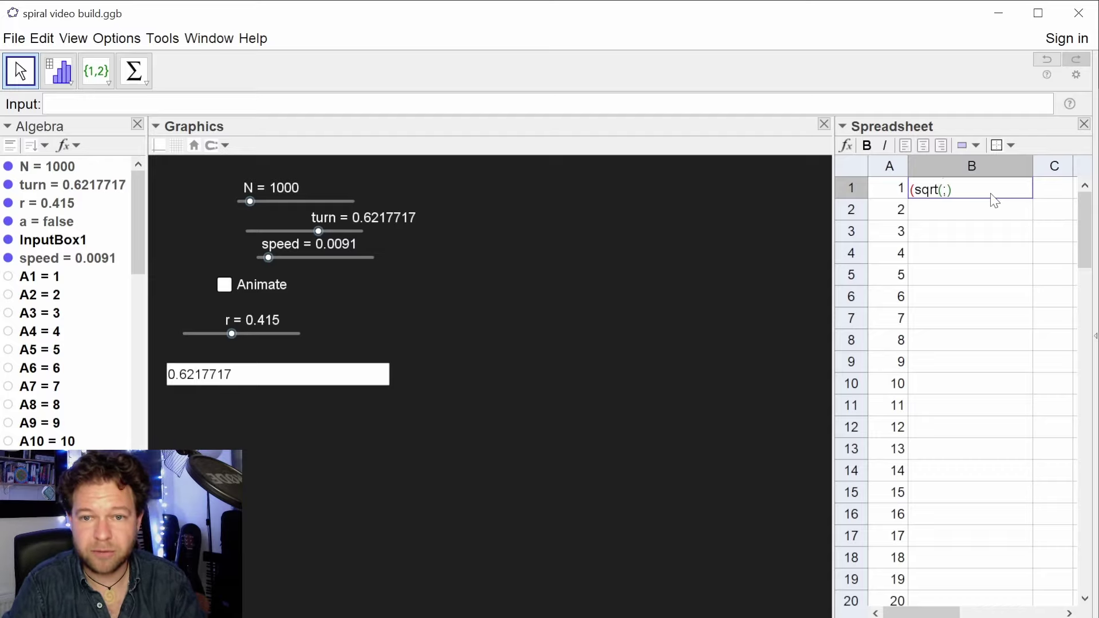
{"action": "type", "text": "A1"}
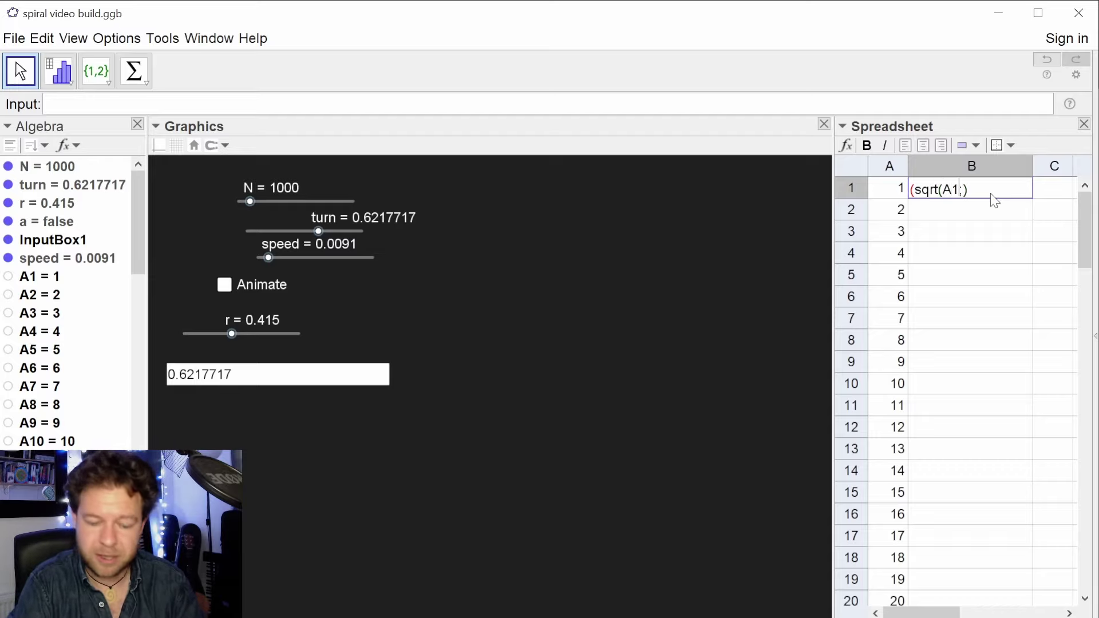
{"action": "type", "text": ")"}
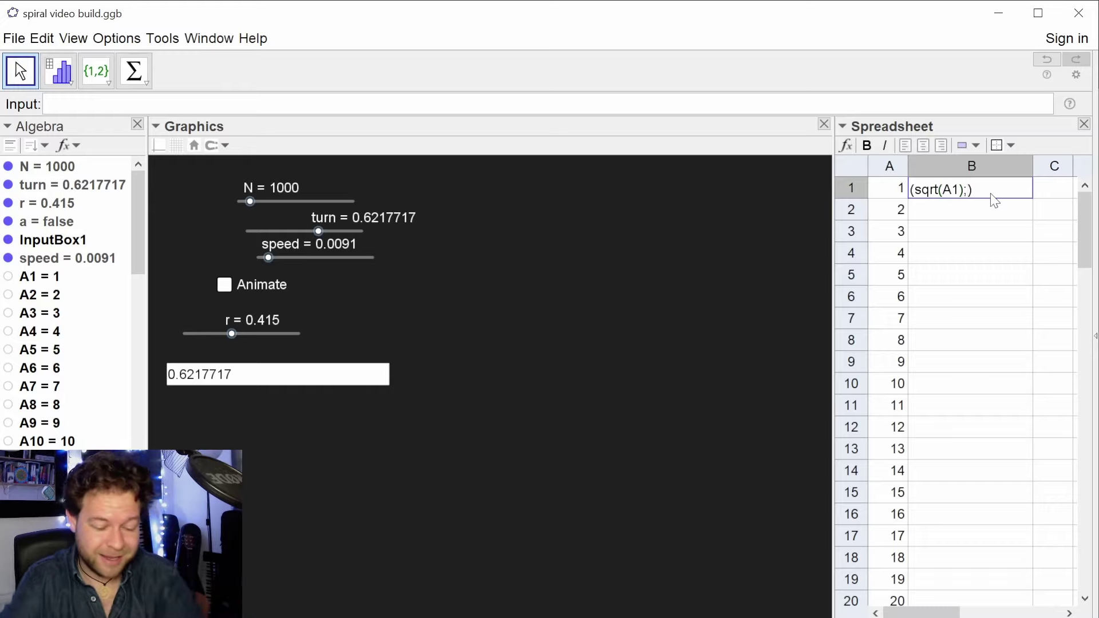
{"action": "type", "text": "turn"}
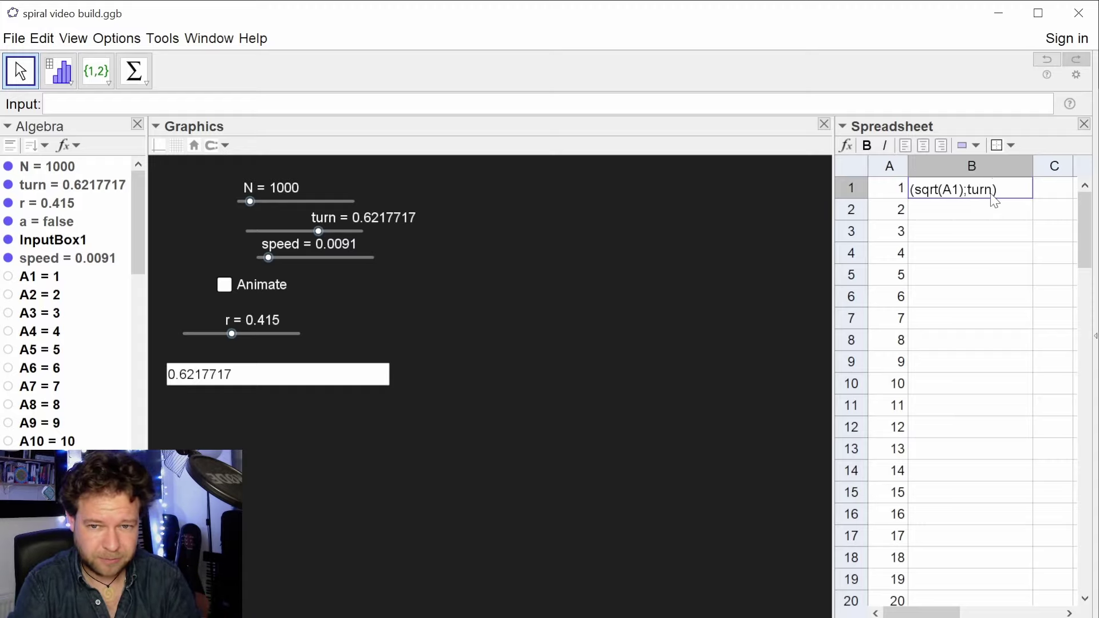
{"action": "type", "text": "*2pi"}
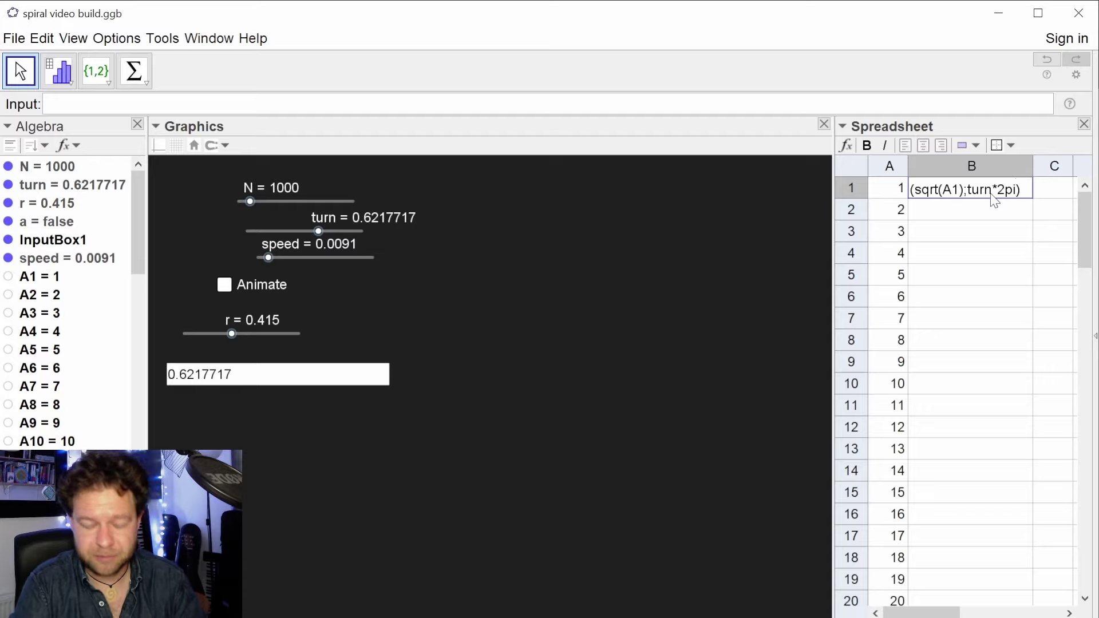
{"action": "type", "text": "*"}
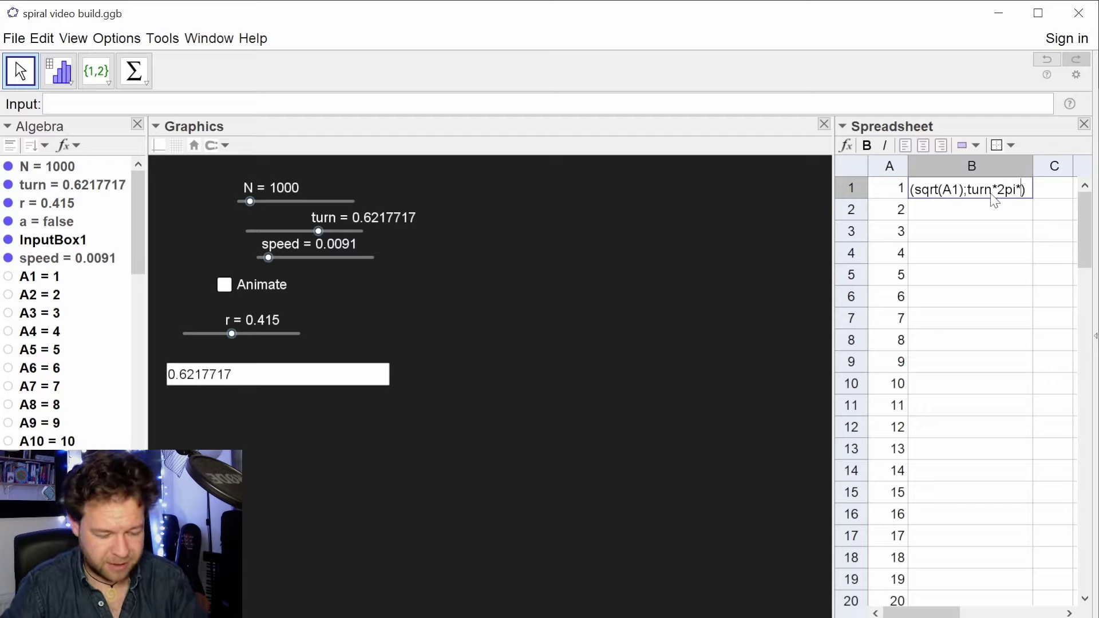
{"action": "type", "text": "A1"}
{"action": "key", "text": "Return"}
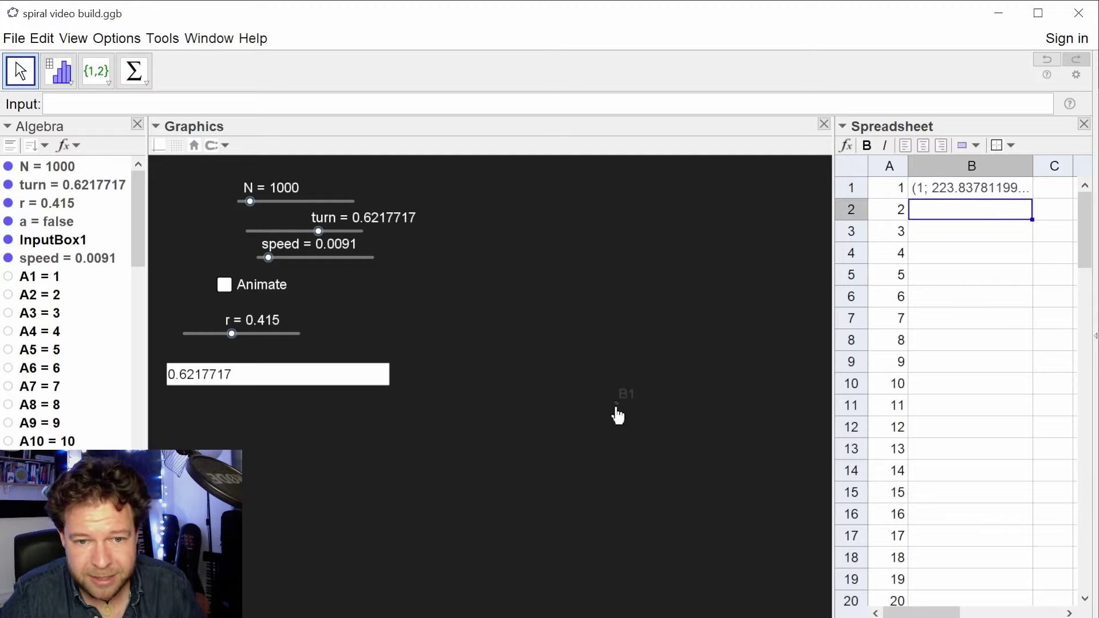
Hide the labels of the column B points and colour them red.
{"action": "left_click", "coordinate": [975, 161]}
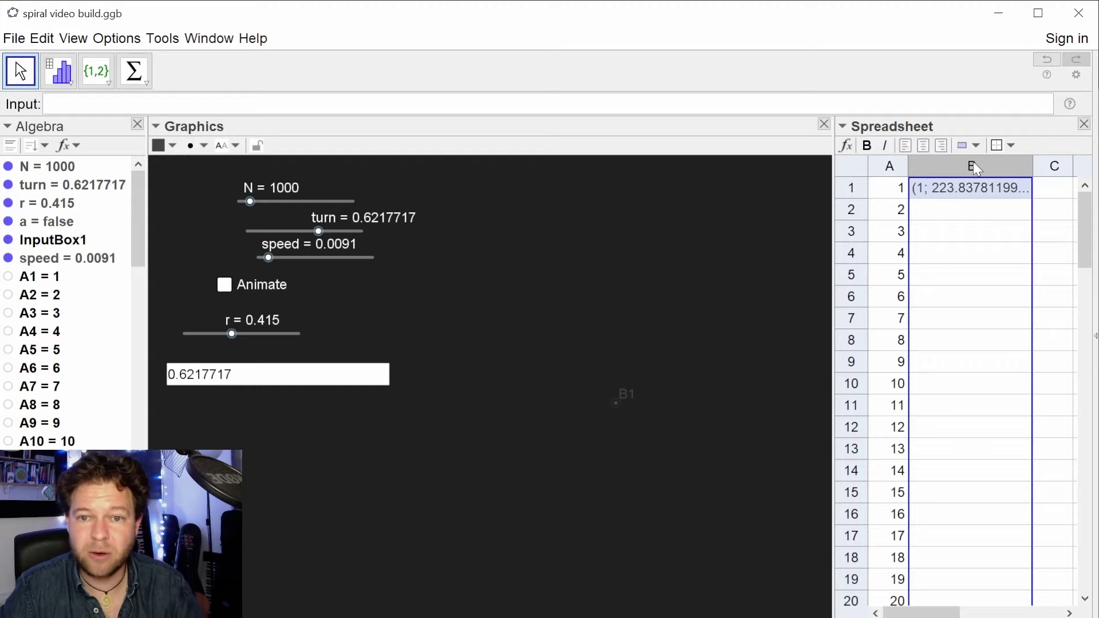
{"action": "right_click", "coordinate": [973, 162]}
{"action": "left_click", "coordinate": [997, 382]}
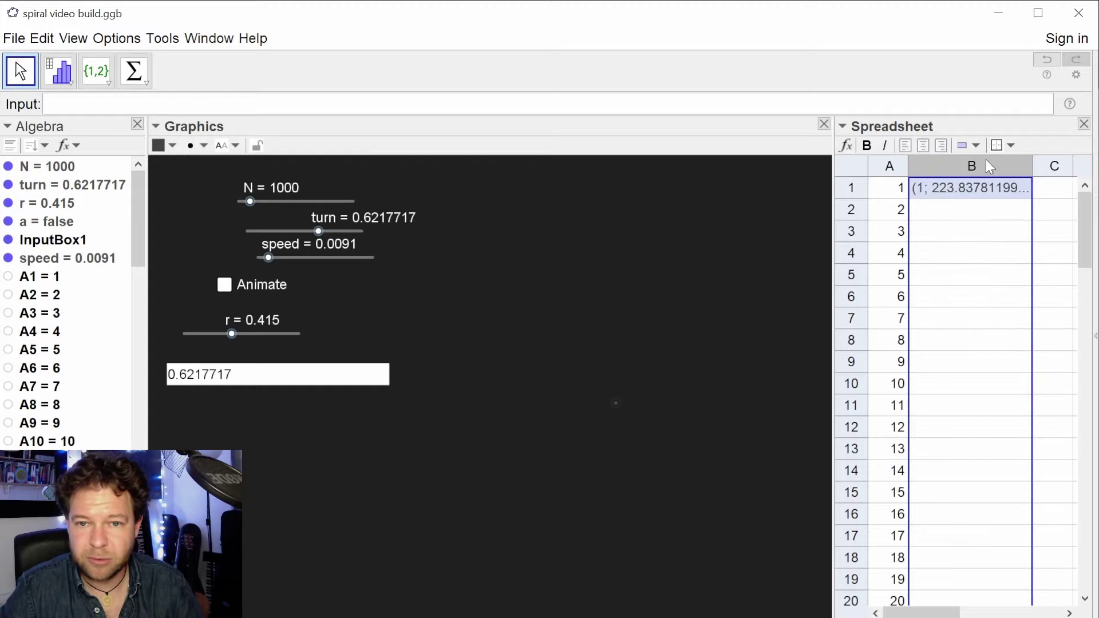
{"action": "right_click", "coordinate": [985, 159]}
{"action": "left_click", "coordinate": [981, 428]}
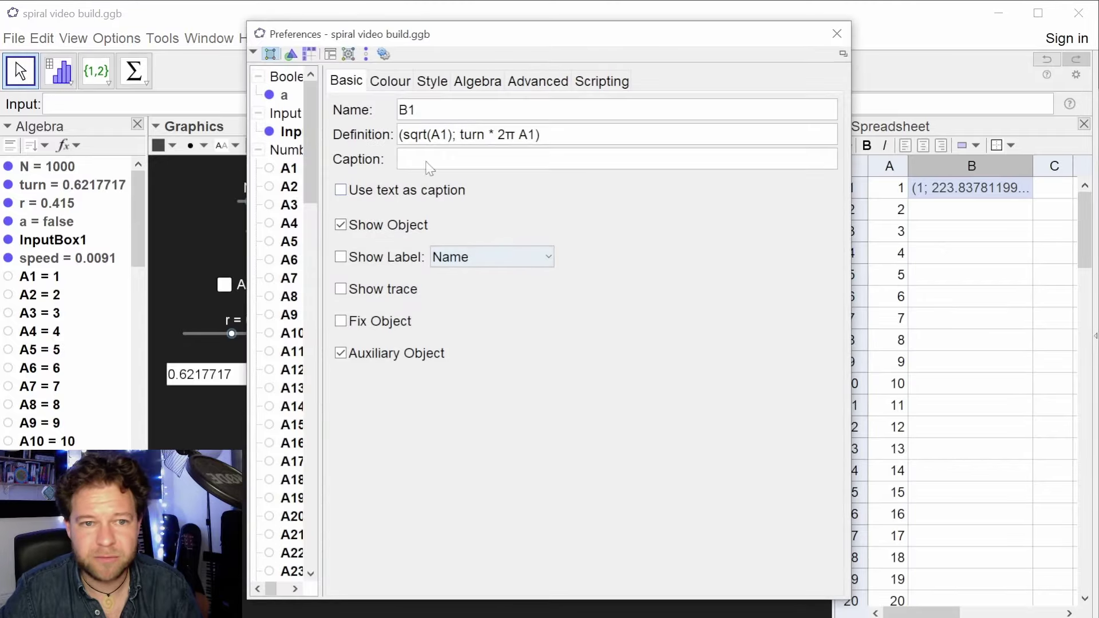
{"action": "left_click", "coordinate": [389, 81]}
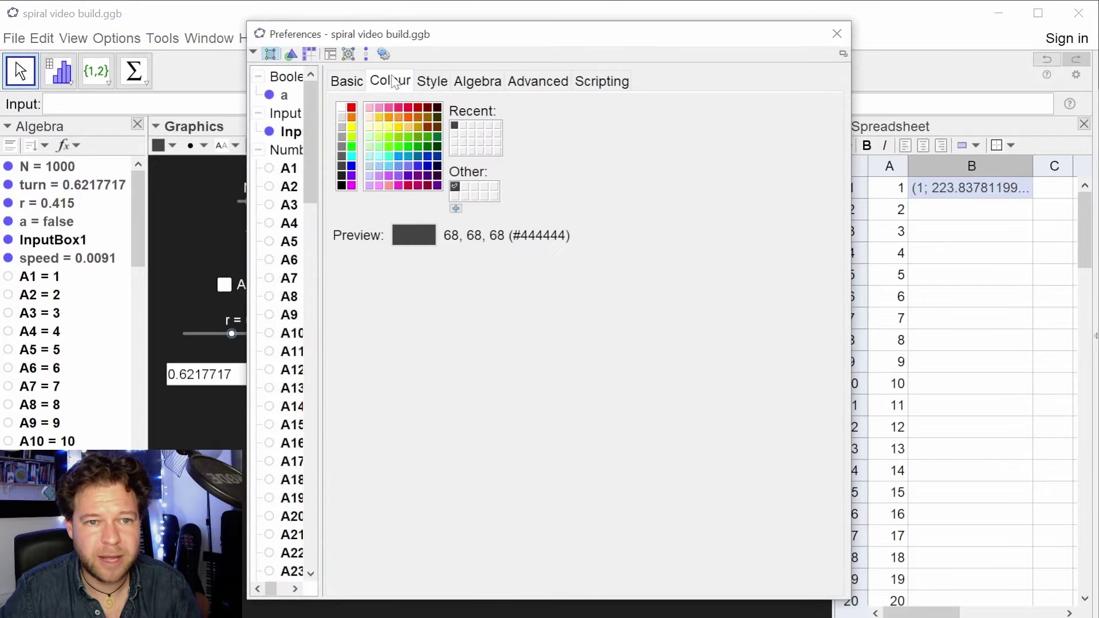
{"action": "left_click", "coordinate": [352, 107]}
{"action": "left_click", "coordinate": [837, 34]}
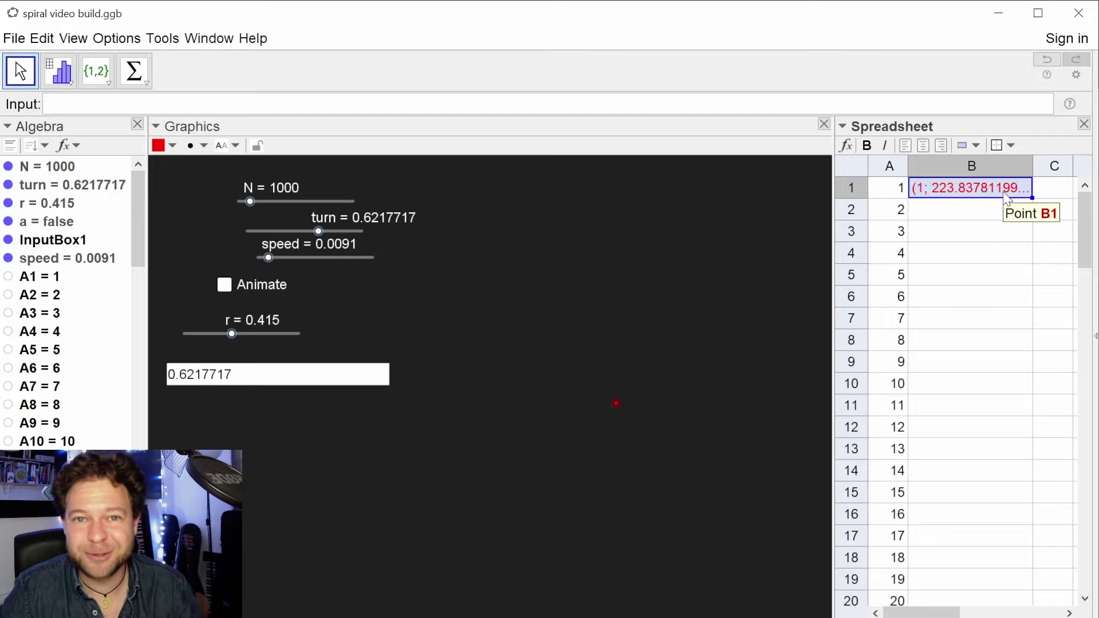
Fill the polar point formula down column B to row 100, with turn 0.485 and N 1151.
{"action": "double_click", "coordinate": [1034, 199]}
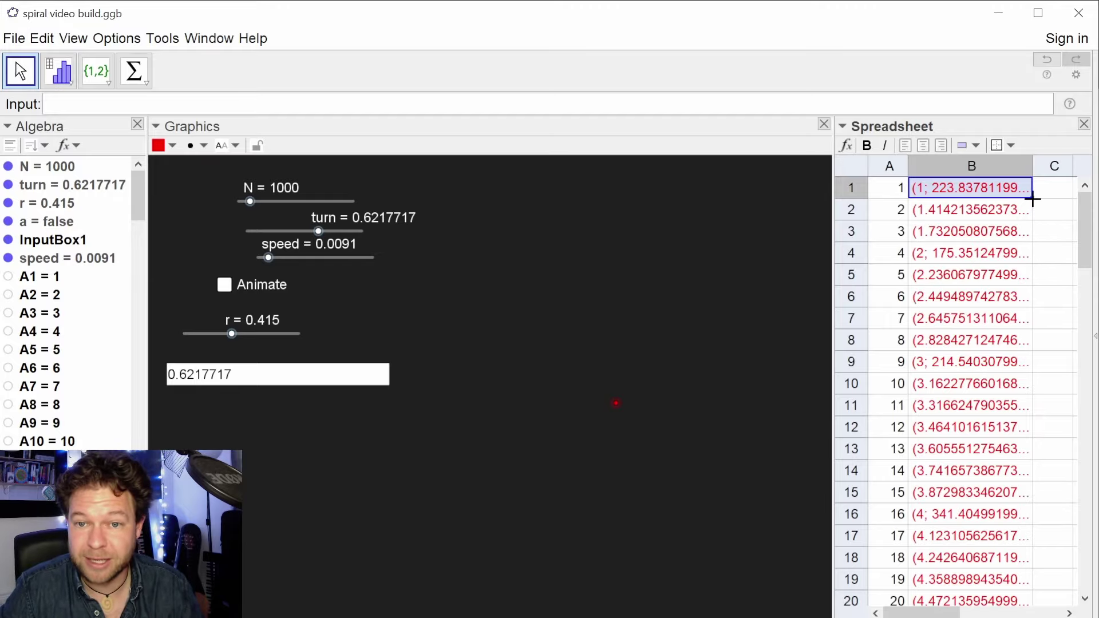
{"action": "scroll", "coordinate": [976, 429], "scroll_direction": "down", "scroll_amount": 20}
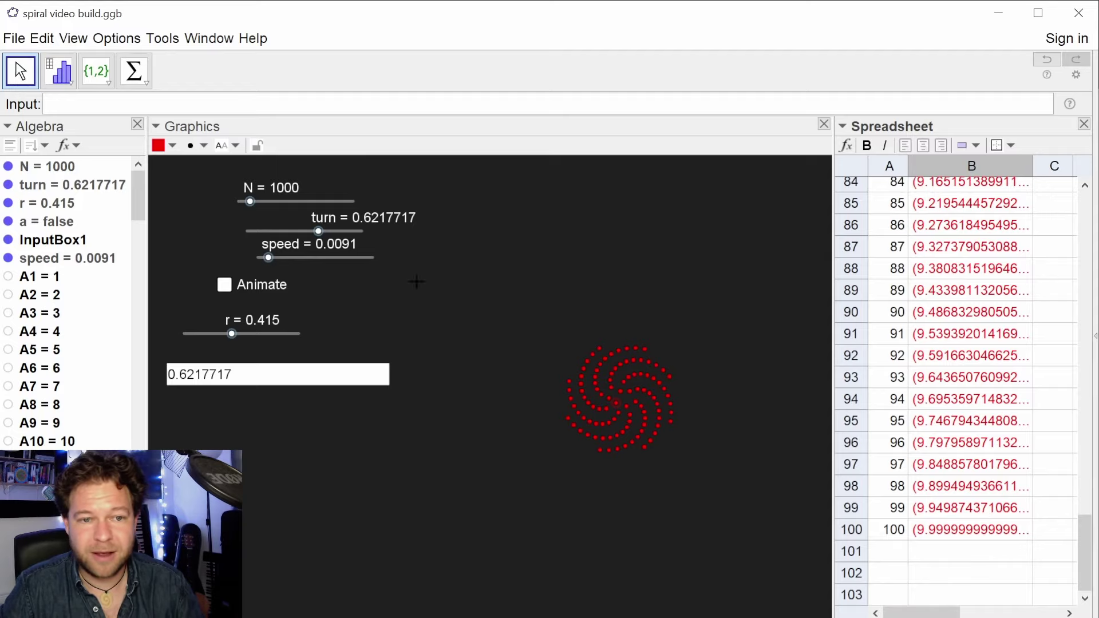
{"action": "mouse_move", "coordinate": [320, 241]}
{"action": "left_mouse_down"}
{"action": "mouse_move", "coordinate": [330, 240]}
{"action": "mouse_move", "coordinate": [286, 242]}
{"action": "mouse_move", "coordinate": [306, 247]}
{"action": "left_mouse_up"}
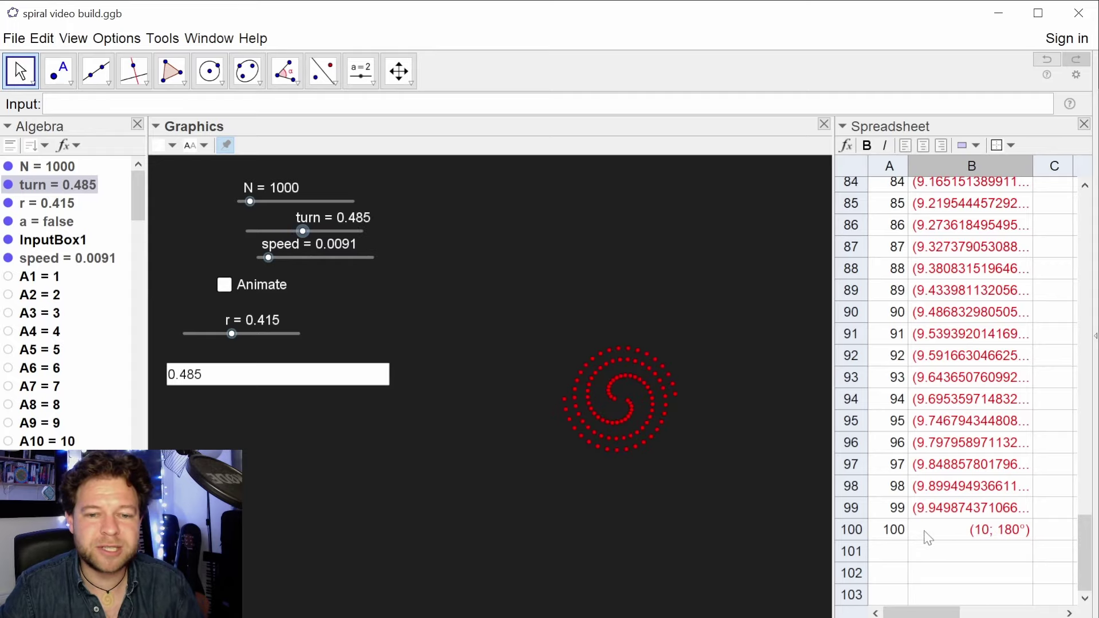
{"action": "mouse_move", "coordinate": [250, 202]}
{"action": "left_mouse_down"}
{"action": "mouse_move", "coordinate": [265, 212]}
{"action": "mouse_move", "coordinate": [253, 211]}
{"action": "left_mouse_up"}
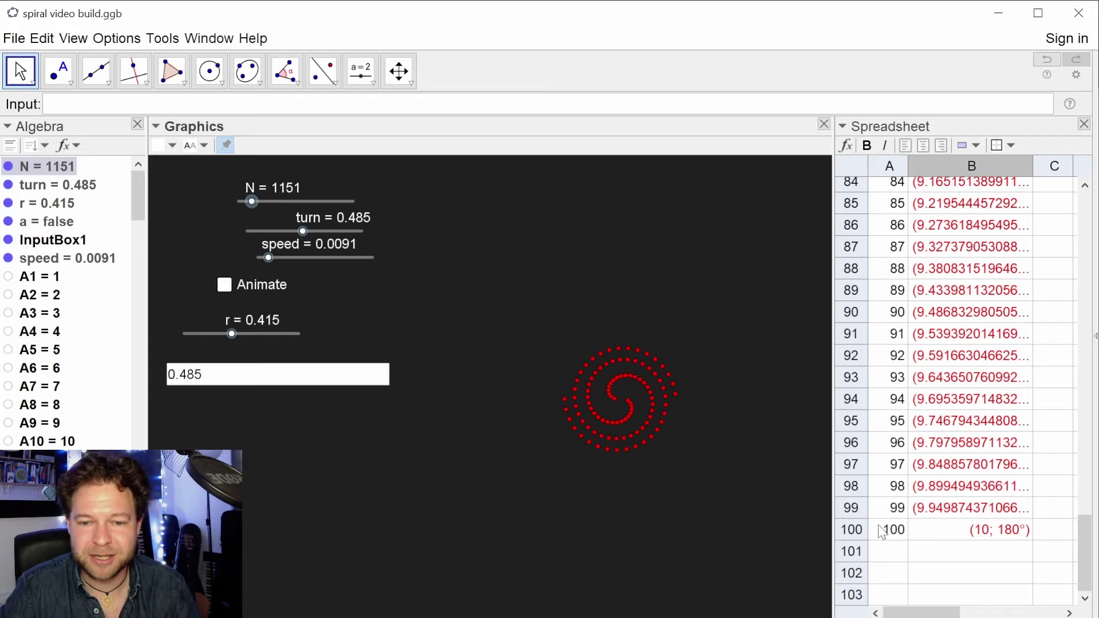
{"action": "left_click_drag", "start_coordinate": [893, 533], "coordinate": [1031, 537]}
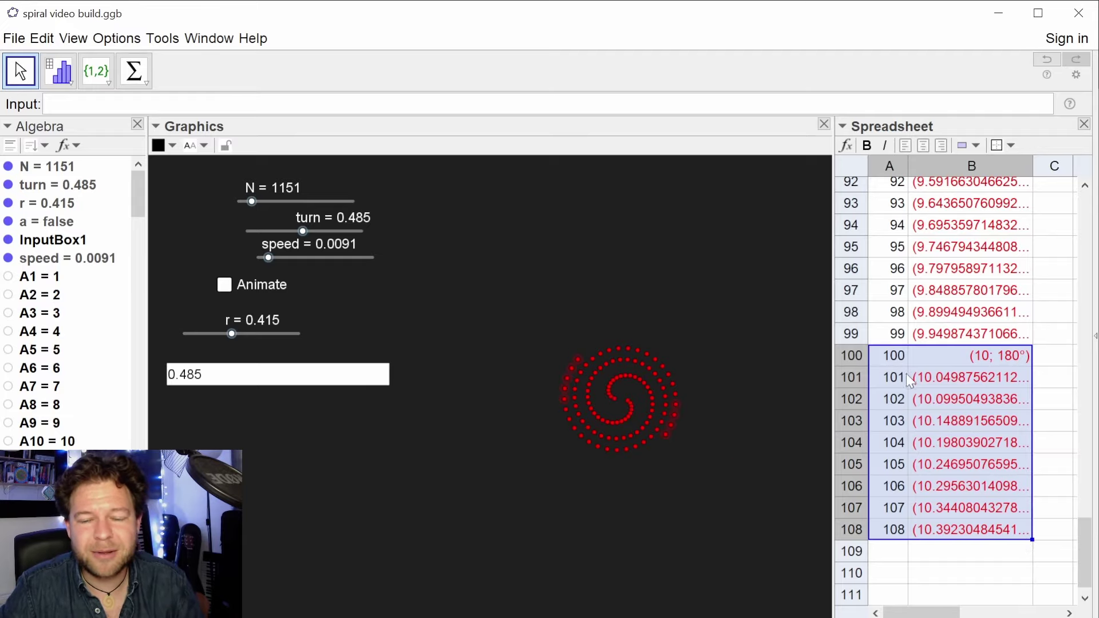
{"action": "left_click", "coordinate": [988, 327]}
Toggle Auxiliary Objects off and back on in the Algebra view.
{"action": "scroll", "coordinate": [989, 309], "scroll_direction": "up", "scroll_amount": 4}
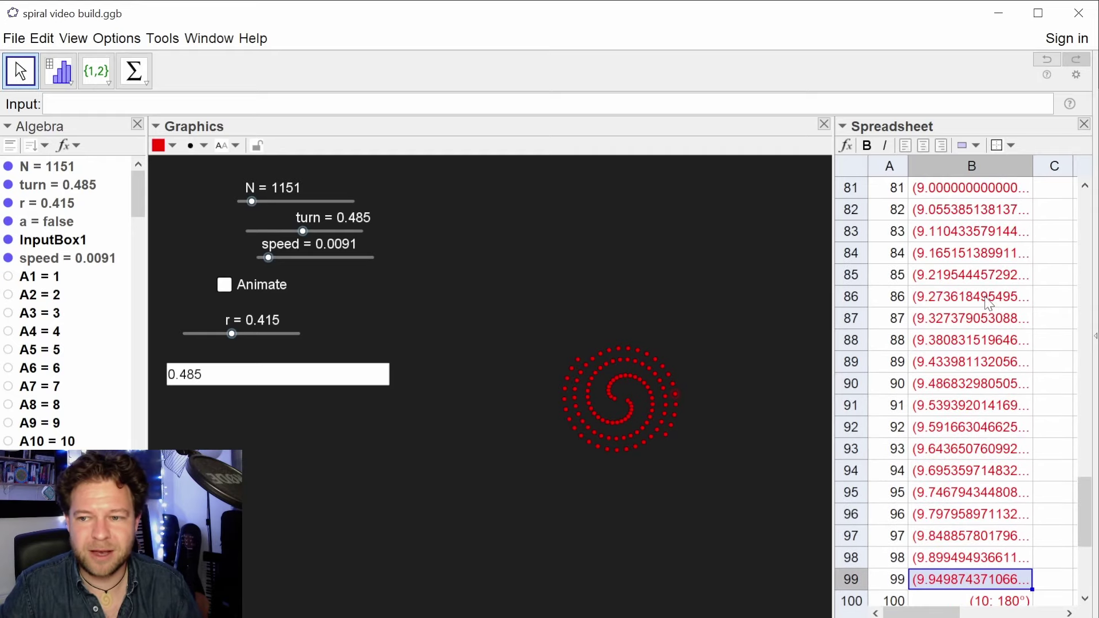
{"action": "scroll", "coordinate": [69, 380], "scroll_direction": "down", "scroll_amount": 3}
{"action": "scroll", "coordinate": [71, 338], "scroll_direction": "up", "scroll_amount": 3}
{"action": "scroll", "coordinate": [72, 337], "scroll_direction": "down", "scroll_amount": 20}
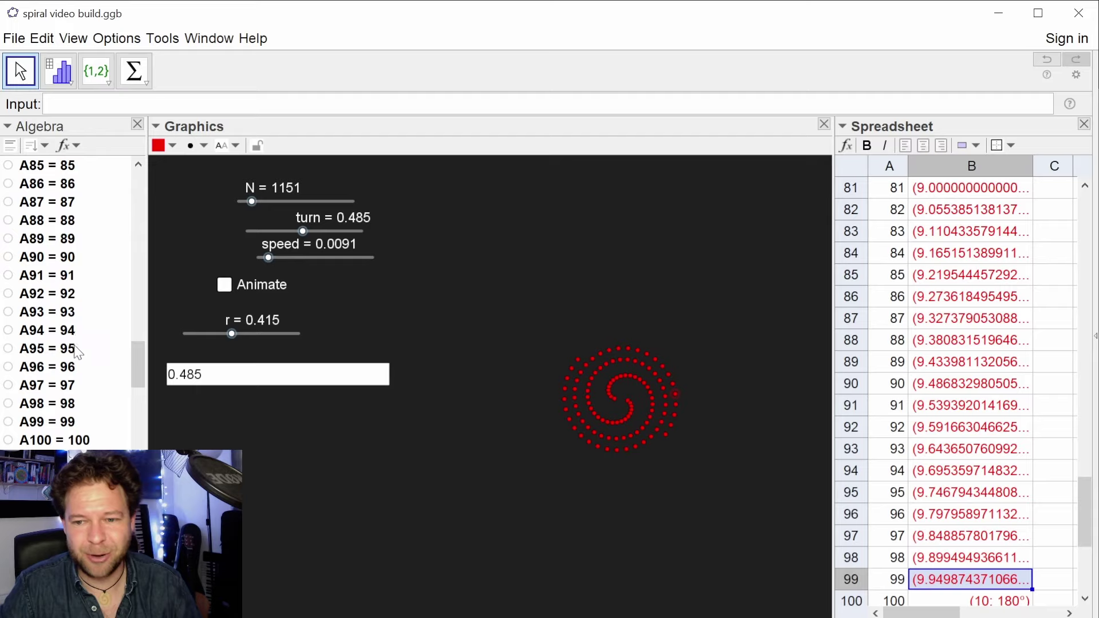
{"action": "scroll", "coordinate": [106, 337], "scroll_direction": "up", "scroll_amount": 10}
{"action": "scroll", "coordinate": [109, 338], "scroll_direction": "up", "scroll_amount": 12}
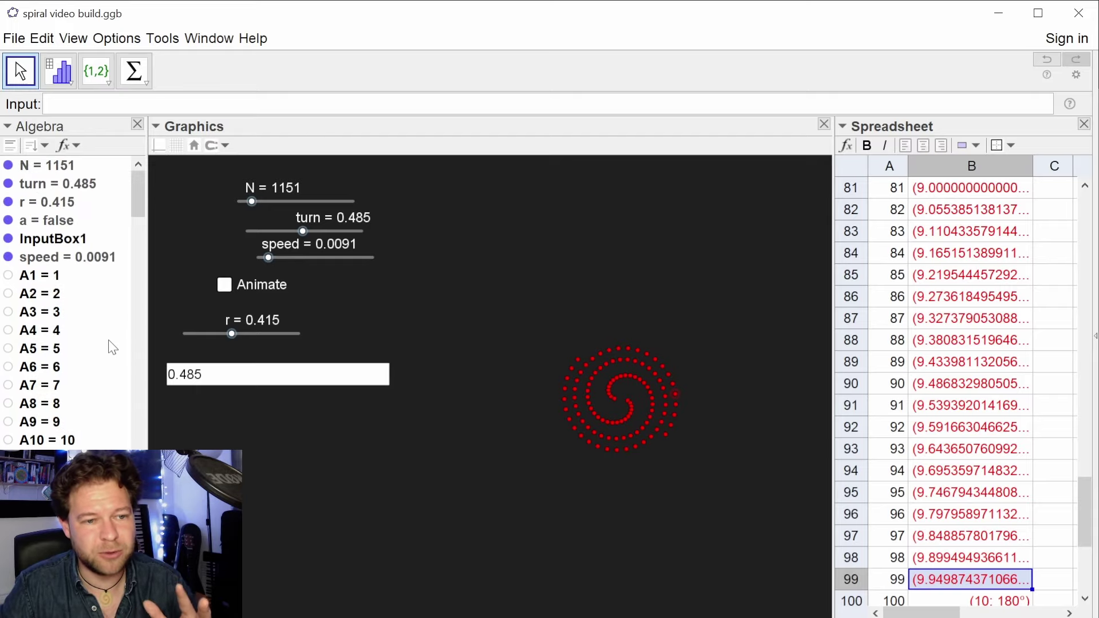
{"action": "right_click", "coordinate": [109, 342]}
{"action": "left_click", "coordinate": [155, 382]}
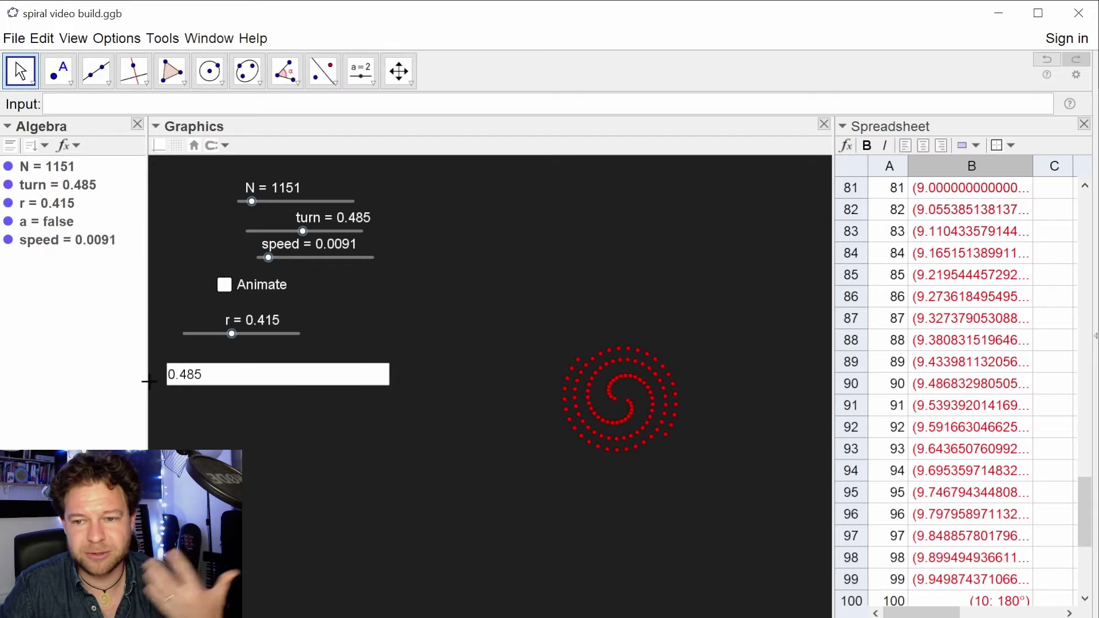
{"action": "right_click", "coordinate": [73, 307]}
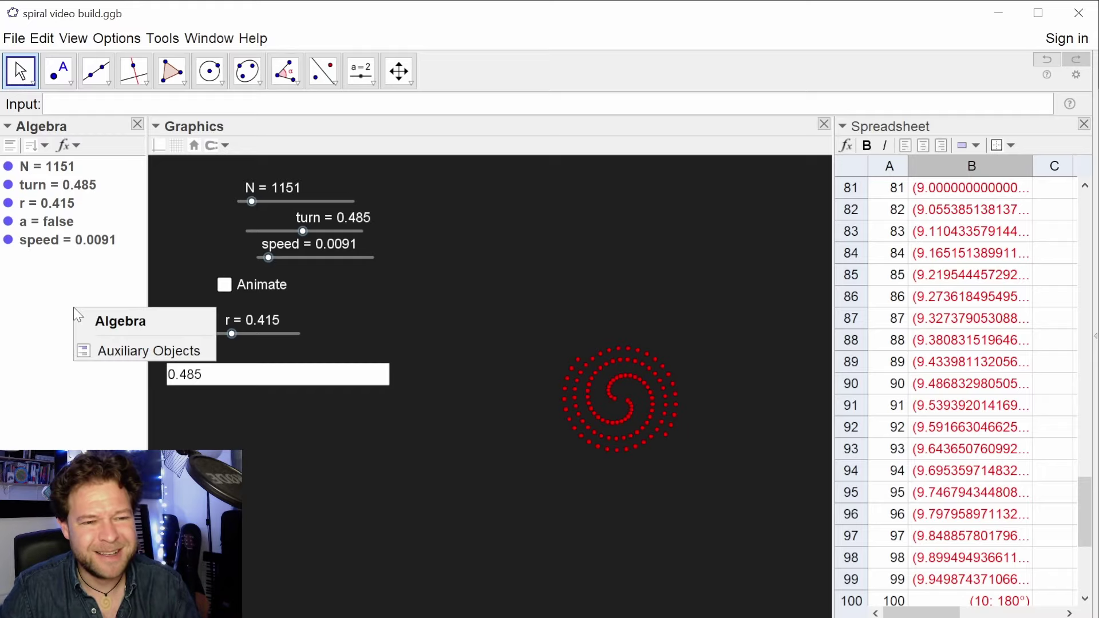
{"action": "left_click", "coordinate": [127, 346]}
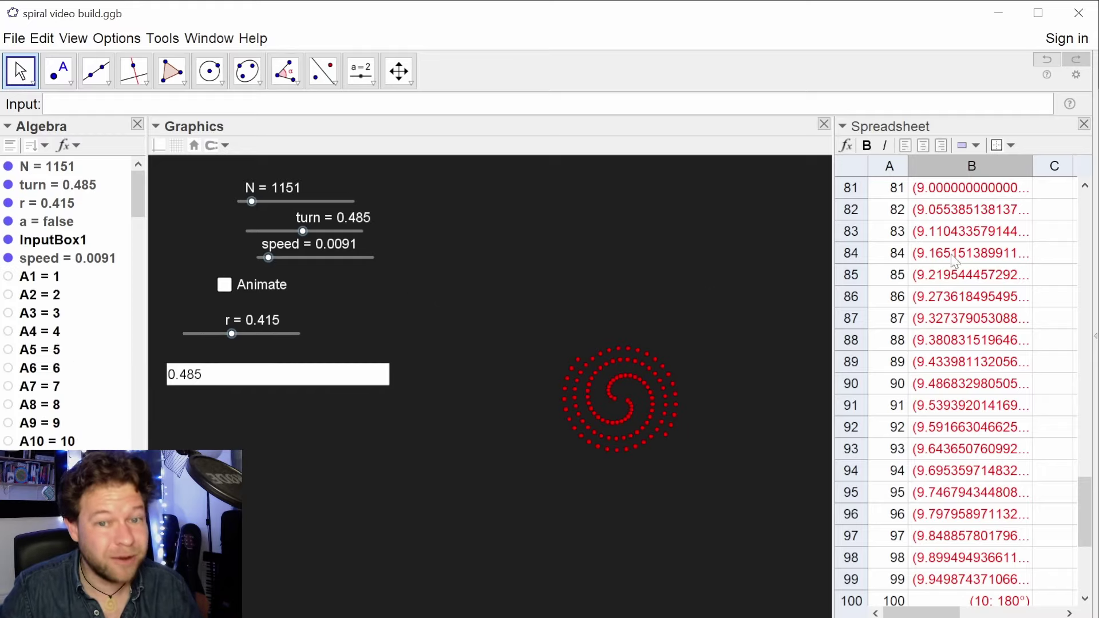
Widen the spreadsheet panel slightly to show column D, then return to row 1.
{"action": "left_click_drag", "start_coordinate": [830, 238], "coordinate": [809, 238]}
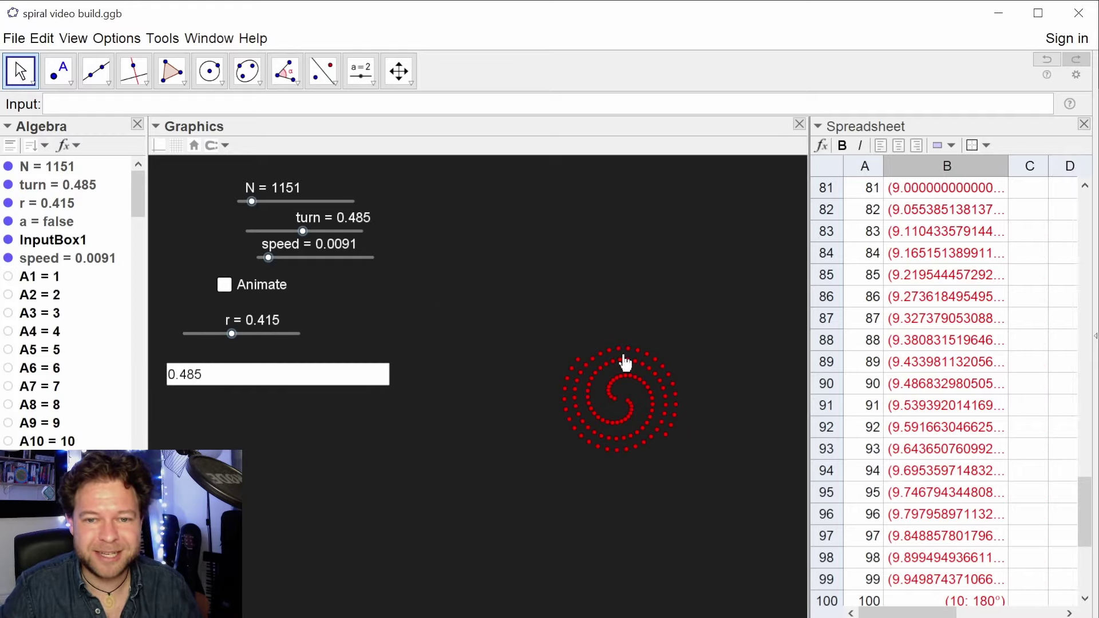
{"action": "left_click", "coordinate": [642, 392]}
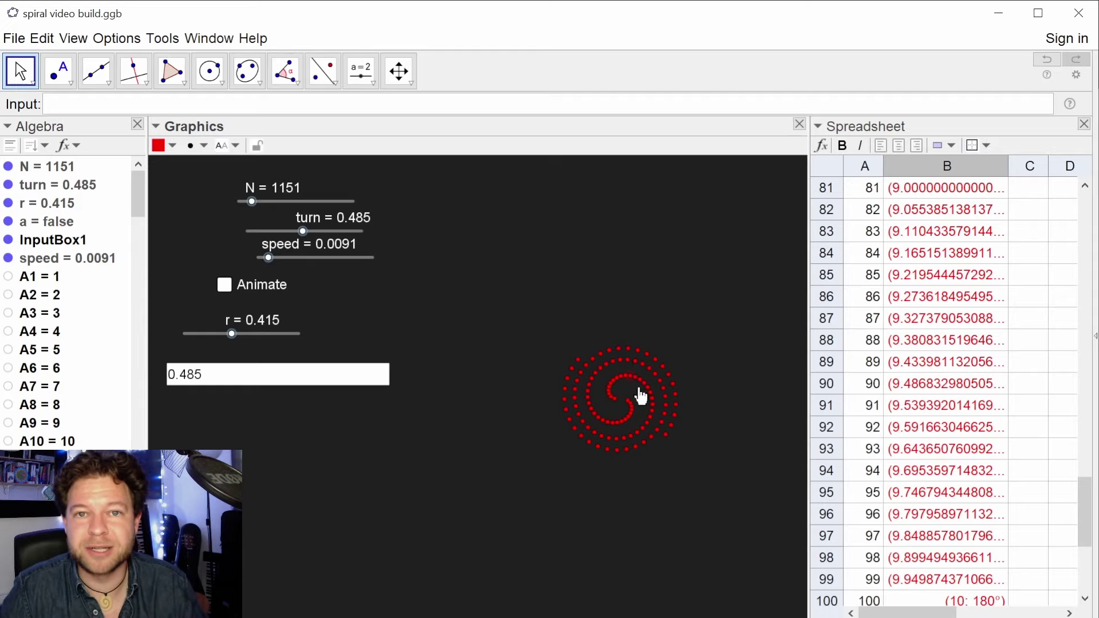
{"action": "scroll", "coordinate": [946, 380], "scroll_direction": "up", "scroll_amount": 8}
{"action": "scroll", "coordinate": [946, 381], "scroll_direction": "up", "scroll_amount": 19}
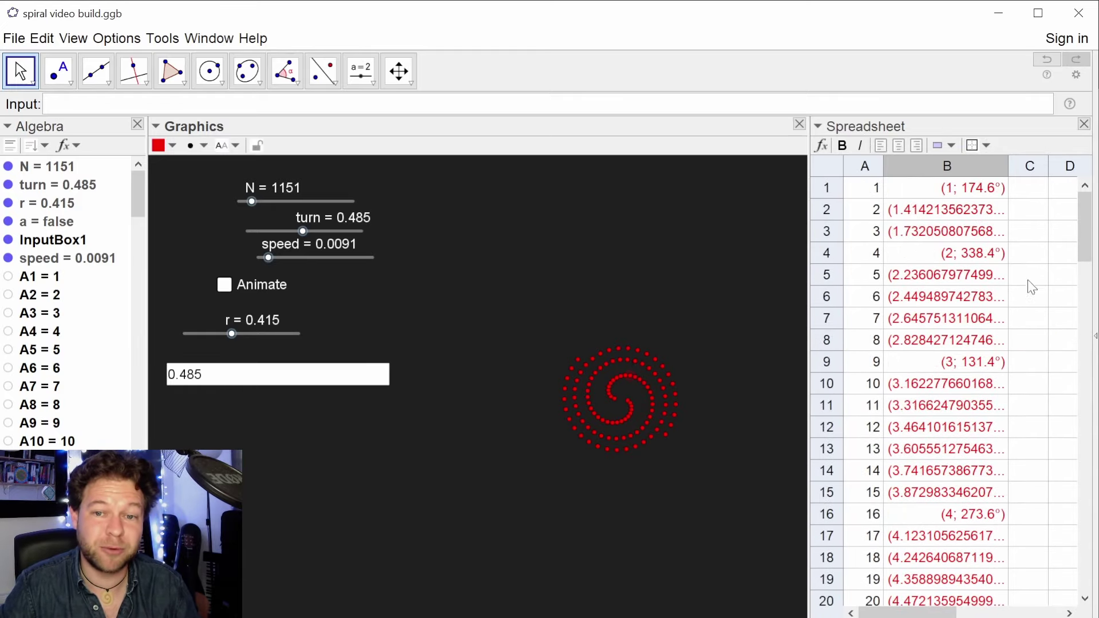
{"action": "left_click", "coordinate": [962, 189]}
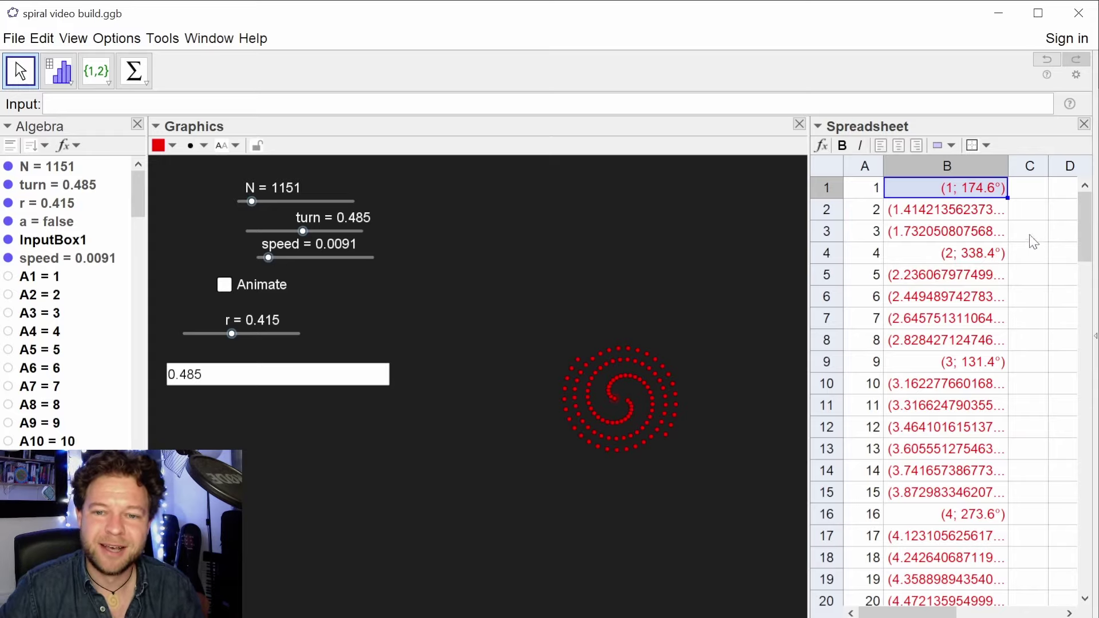
{"action": "left_click", "coordinate": [1029, 209]}
{"action": "left_click", "coordinate": [1023, 193]}
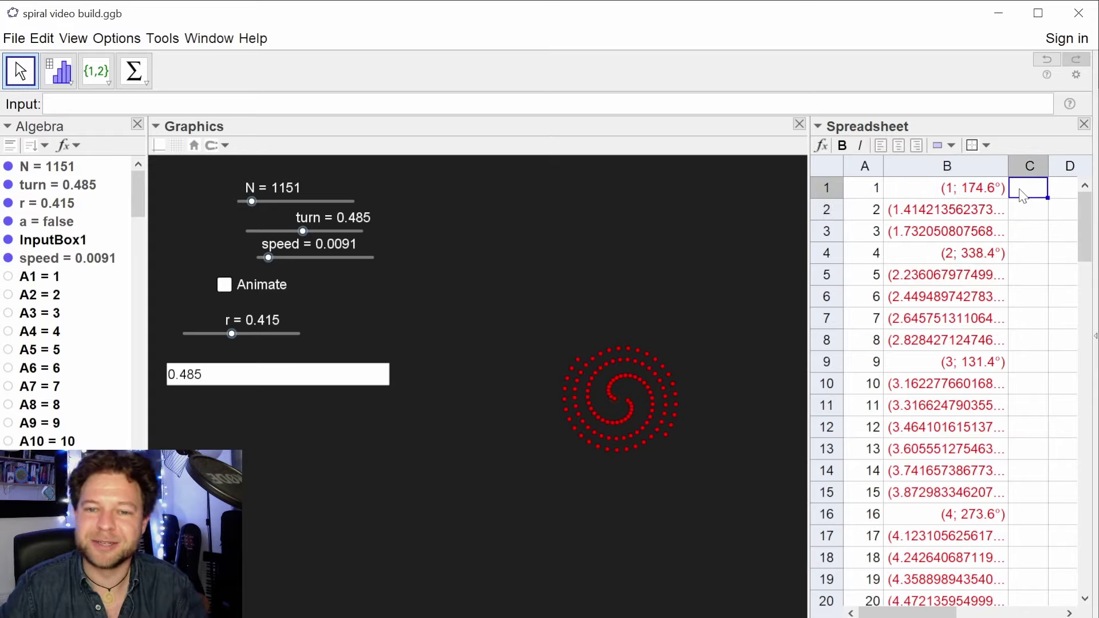